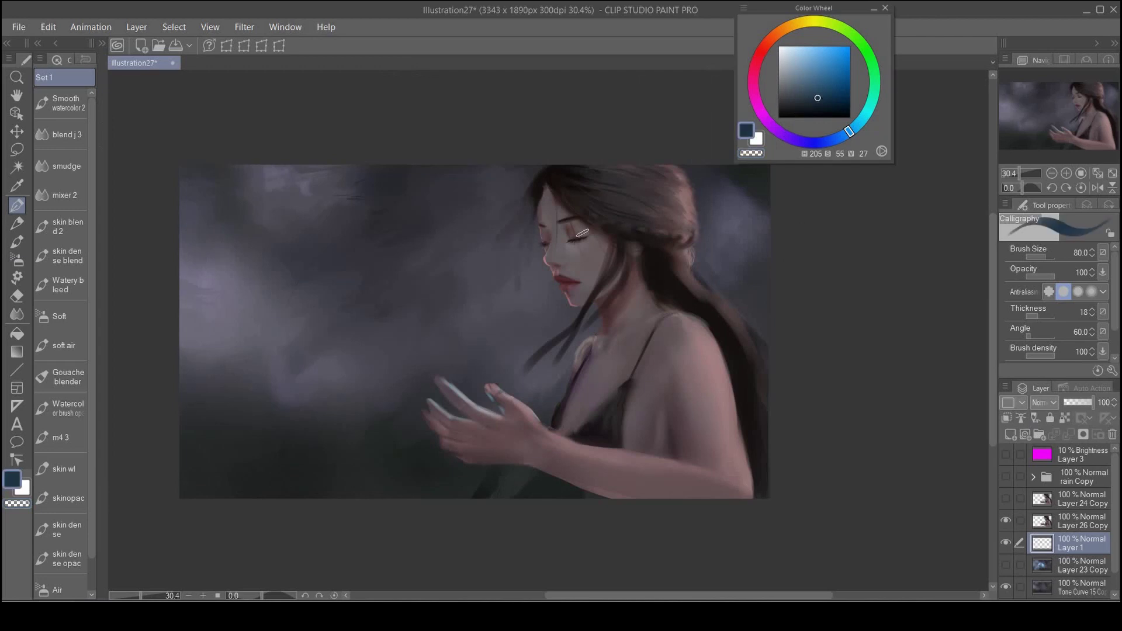
Step: Paint a round orb outline above the open hand in dark blue, layering medium blue (H 205, S 55, V 72) strokes over it
mouse_move(345, 307)
mouse_down()
mouse_move(356, 393)
mouse_move(412, 386)
mouse_move(363, 388)
mouse_move(372, 402)
mouse_move(439, 386)
mouse_move(463, 310)
mouse_up()
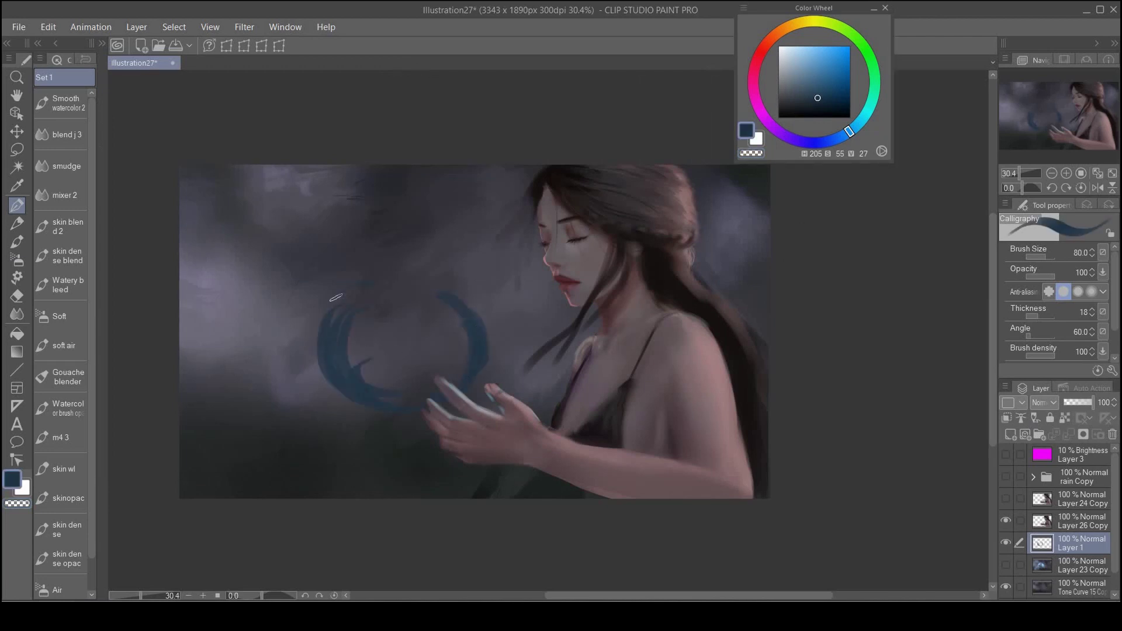
click(818, 66)
mouse_move(346, 298)
mouse_down()
mouse_move(362, 368)
mouse_move(380, 388)
mouse_move(392, 345)
mouse_move(426, 305)
mouse_move(387, 293)
mouse_up()
mouse_move(464, 299)
mouse_down()
mouse_move(476, 327)
mouse_move(447, 400)
mouse_up()
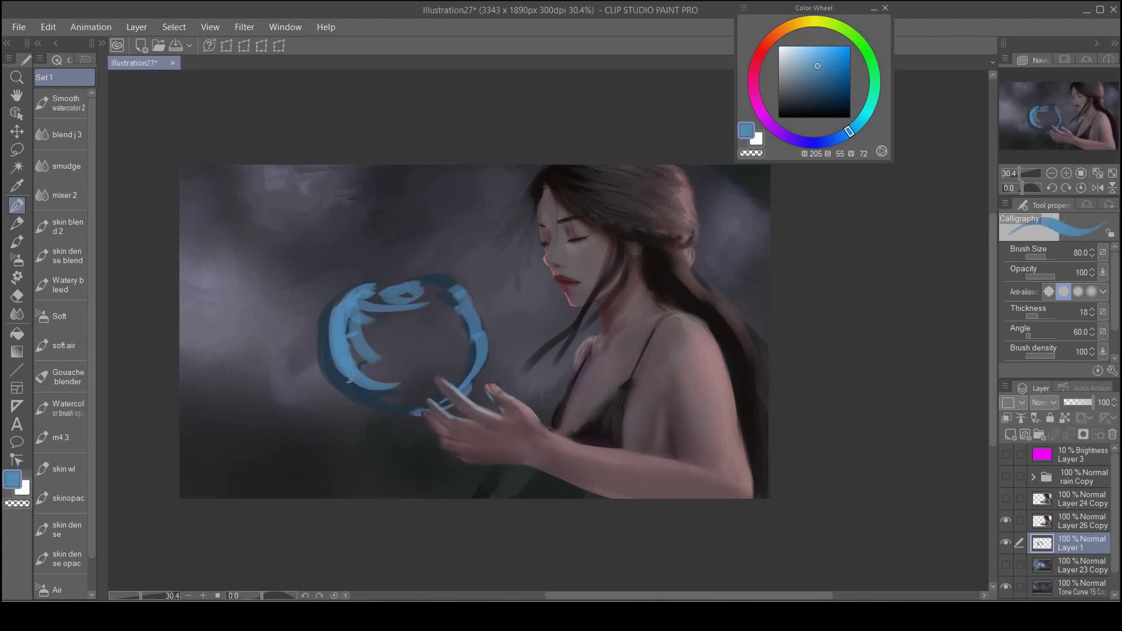
Step: Add pale cyan highlights (H 189, S 34, V 100) around the orb's ring and inside it
click(802, 46)
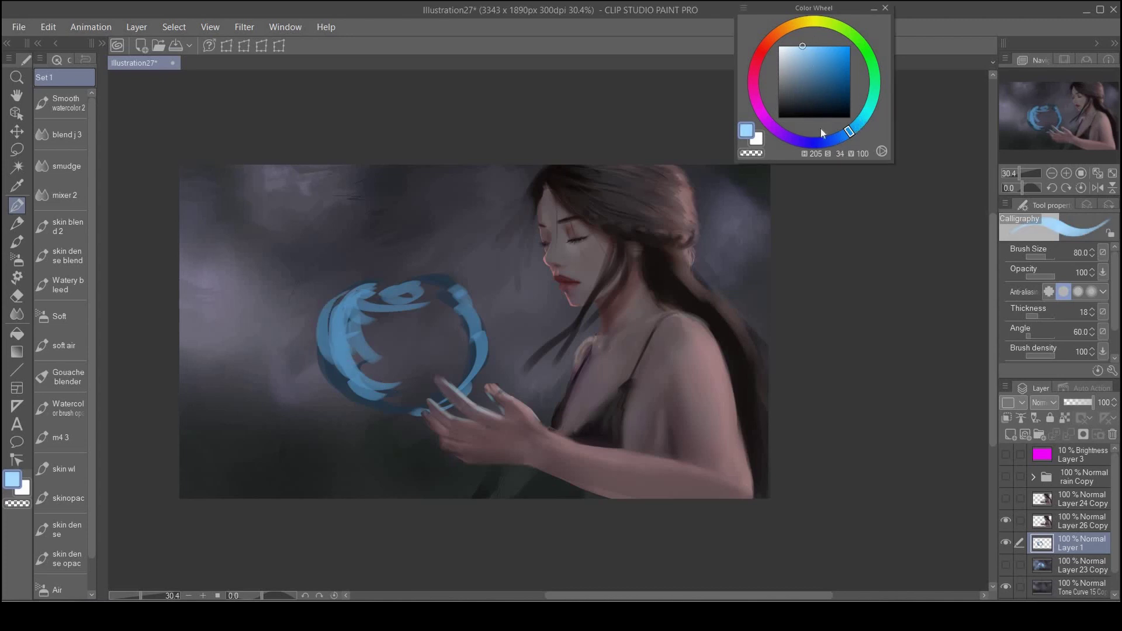
drag(821, 133, 862, 120)
mouse_move(371, 290)
mouse_down()
mouse_move(399, 274)
mouse_move(345, 329)
mouse_up()
drag(440, 289, 462, 310)
drag(471, 321, 473, 326)
mouse_move(359, 337)
mouse_down()
mouse_move(389, 377)
mouse_move(473, 350)
mouse_move(404, 400)
mouse_move(362, 411)
mouse_up()
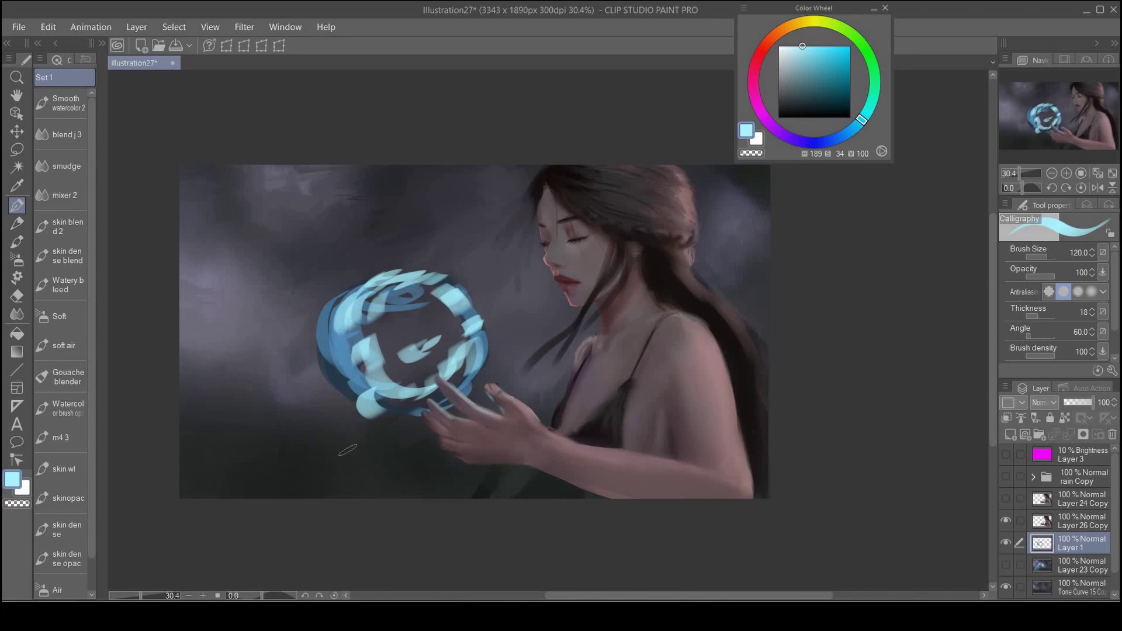
Step: Paint dark blue curved streaks flowing down from beneath the orb, using a colour sampled from its outer edge
alt+click(331, 377)
drag(322, 383, 316, 445)
drag(282, 405, 282, 493)
drag(254, 442, 246, 496)
drag(320, 432, 325, 495)
drag(337, 453, 347, 495)
drag(368, 441, 416, 496)
drag(373, 393, 478, 496)
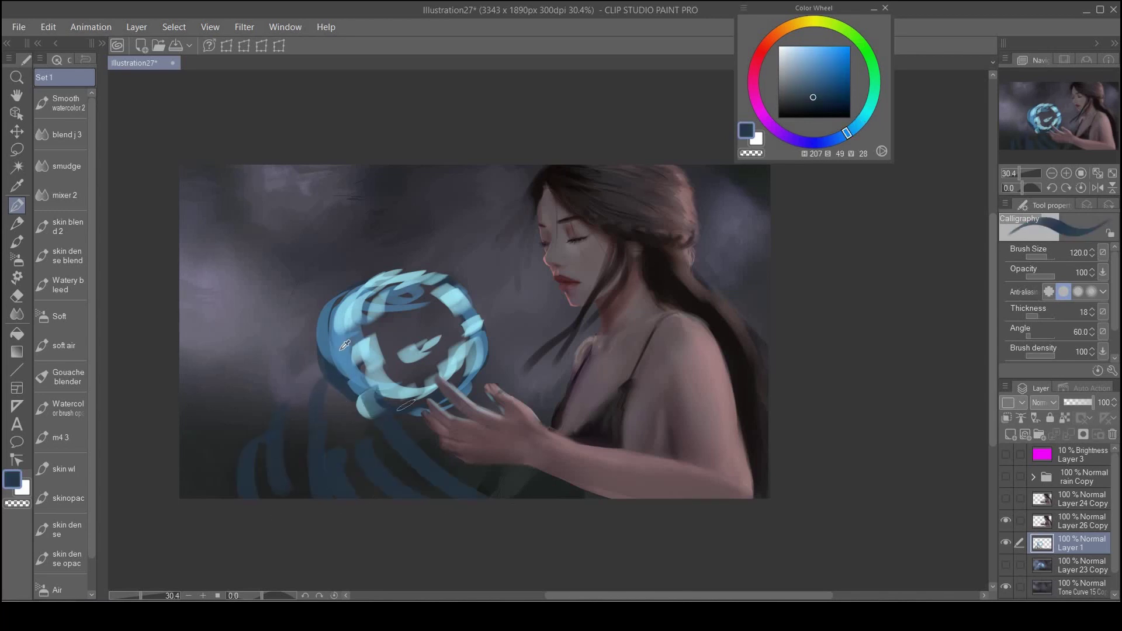
Step: Paint sampled medium blue streaks sweeping down below the orb and out to the left edge of the canvas
alt+click(341, 351)
drag(332, 352, 289, 444)
drag(314, 375, 242, 498)
drag(344, 403, 415, 491)
drag(328, 316, 137, 314)
mouse_move(348, 281)
mouse_down()
mouse_move(180, 256)
mouse_move(213, 241)
mouse_move(180, 216)
mouse_up()
drag(273, 249, 190, 256)
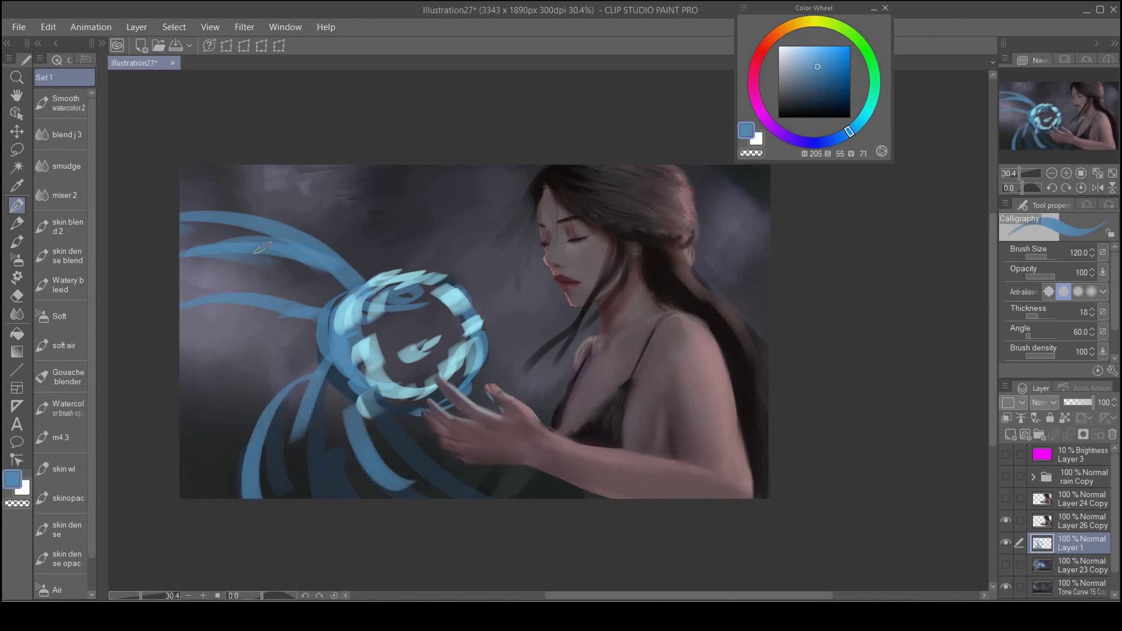
Step: Add more medium blue streaks left of the orb and between the orb and the woman's face
drag(344, 288, 240, 258)
drag(347, 297, 252, 290)
drag(455, 292, 557, 269)
drag(489, 295, 563, 286)
mouse_move(498, 305)
mouse_down()
mouse_move(567, 301)
mouse_move(575, 332)
mouse_up()
drag(461, 295, 555, 276)
drag(502, 304, 574, 324)
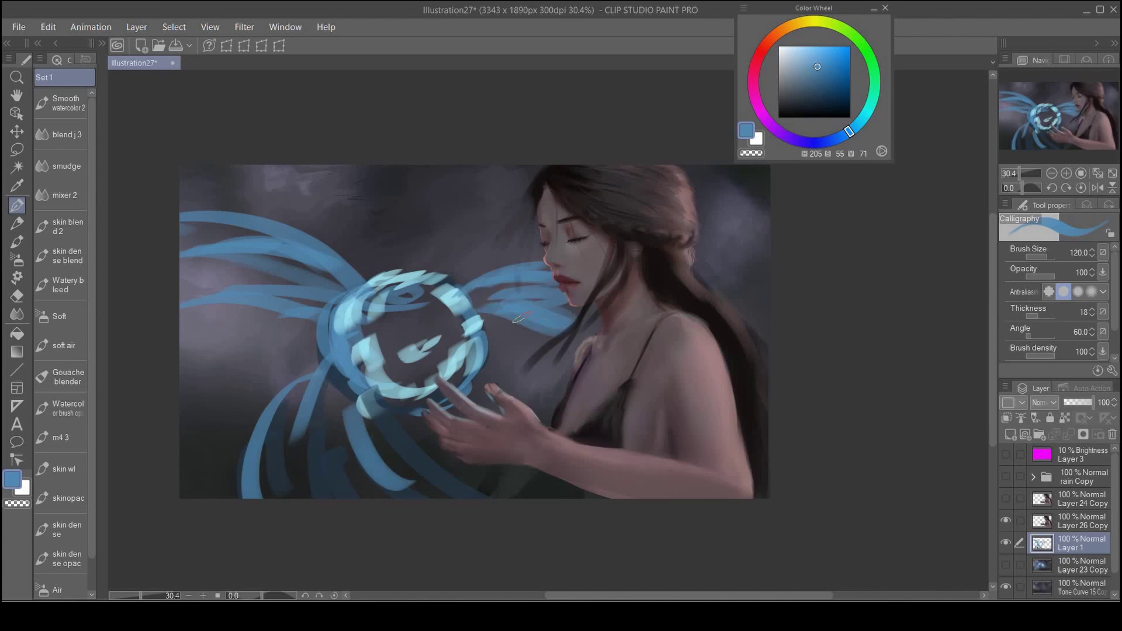
Step: Blur the orb and all its streaks into a soft glow, raising the Blur brush size to 120
click(17, 313)
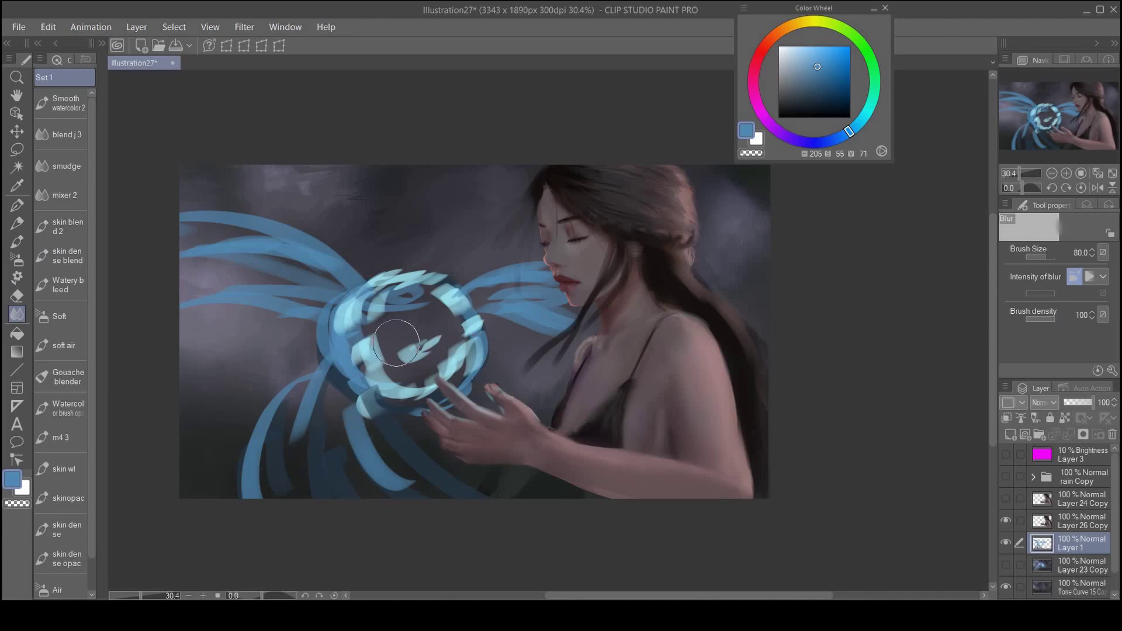
mouse_move(394, 302)
mouse_down()
mouse_move(370, 363)
mouse_move(422, 295)
mouse_move(368, 340)
mouse_move(360, 297)
mouse_move(322, 364)
mouse_move(421, 373)
mouse_move(384, 375)
mouse_move(397, 392)
mouse_move(471, 366)
mouse_move(381, 317)
mouse_move(465, 309)
mouse_move(424, 280)
mouse_move(463, 319)
mouse_move(364, 292)
mouse_move(383, 397)
mouse_move(263, 454)
mouse_move(279, 433)
mouse_move(334, 425)
mouse_move(338, 439)
mouse_move(338, 382)
mouse_move(258, 478)
mouse_move(380, 449)
mouse_move(397, 463)
mouse_move(359, 434)
mouse_move(475, 506)
mouse_move(410, 415)
mouse_move(528, 515)
mouse_move(314, 442)
mouse_move(264, 526)
mouse_move(241, 503)
mouse_move(331, 346)
mouse_move(281, 315)
mouse_move(308, 316)
mouse_move(223, 260)
mouse_move(224, 246)
mouse_move(215, 251)
mouse_move(256, 250)
mouse_move(231, 209)
mouse_move(280, 216)
mouse_move(366, 275)
mouse_move(329, 255)
mouse_move(332, 244)
mouse_move(260, 290)
mouse_move(220, 264)
mouse_move(337, 305)
mouse_move(502, 296)
mouse_move(528, 275)
mouse_move(486, 279)
mouse_move(532, 277)
mouse_move(577, 323)
mouse_move(568, 330)
mouse_move(541, 315)
mouse_move(475, 379)
mouse_move(432, 397)
mouse_move(452, 423)
mouse_up()
key(bracketright)
key(bracketright)
key(bracketright)
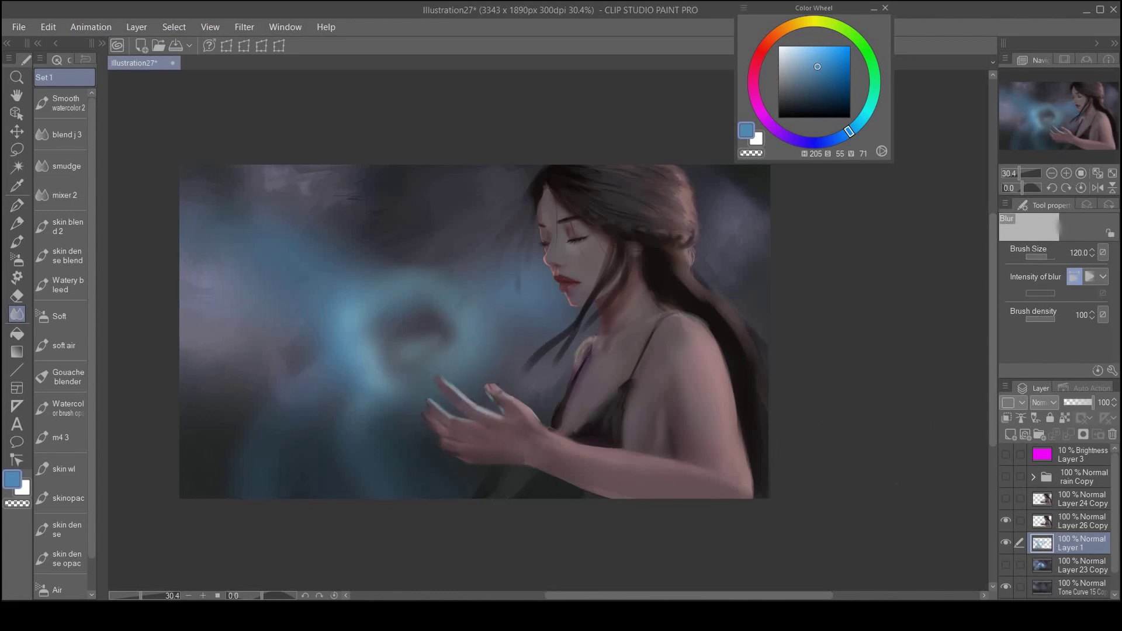
Step: Duplicate the blurred glow layer and set the copy's blending mode to Color dodge
click(136, 26)
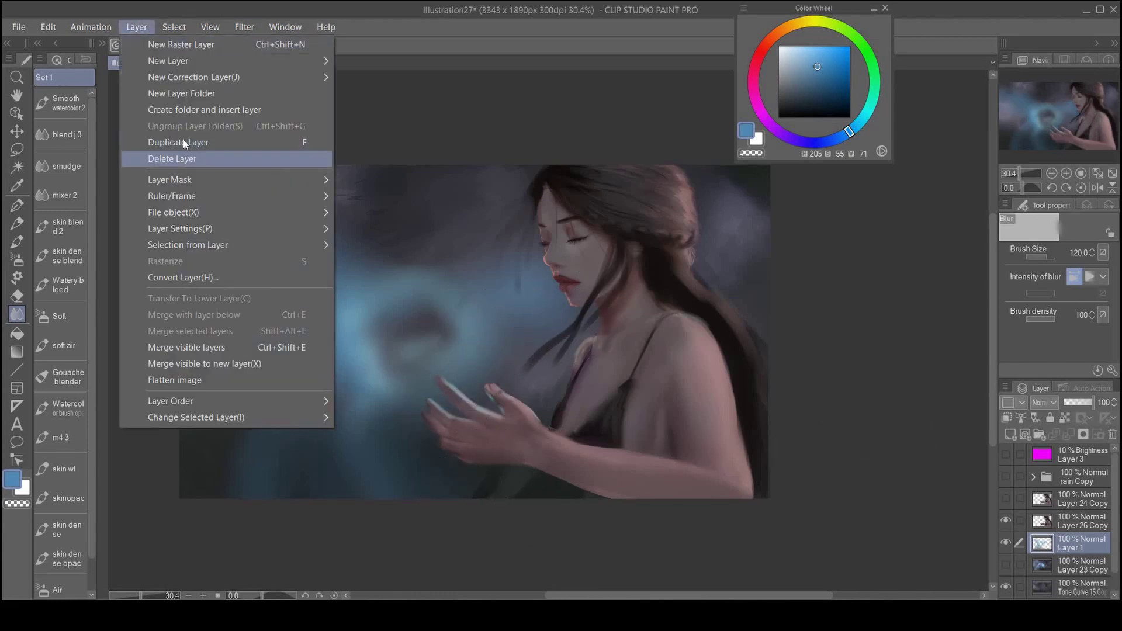
click(178, 142)
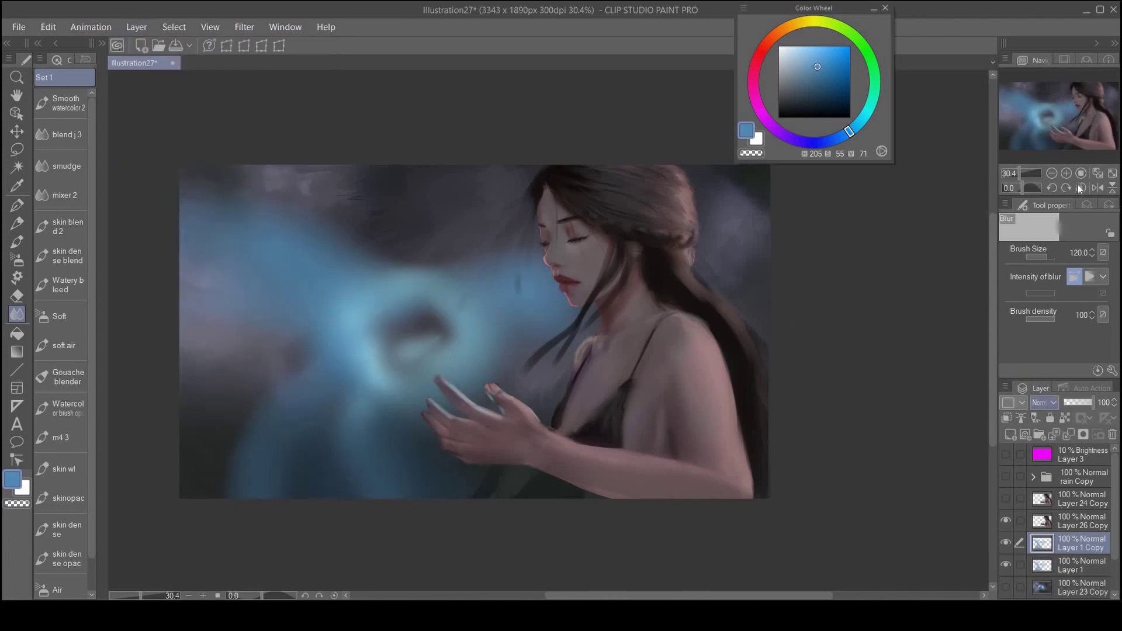
click(1045, 402)
click(1040, 256)
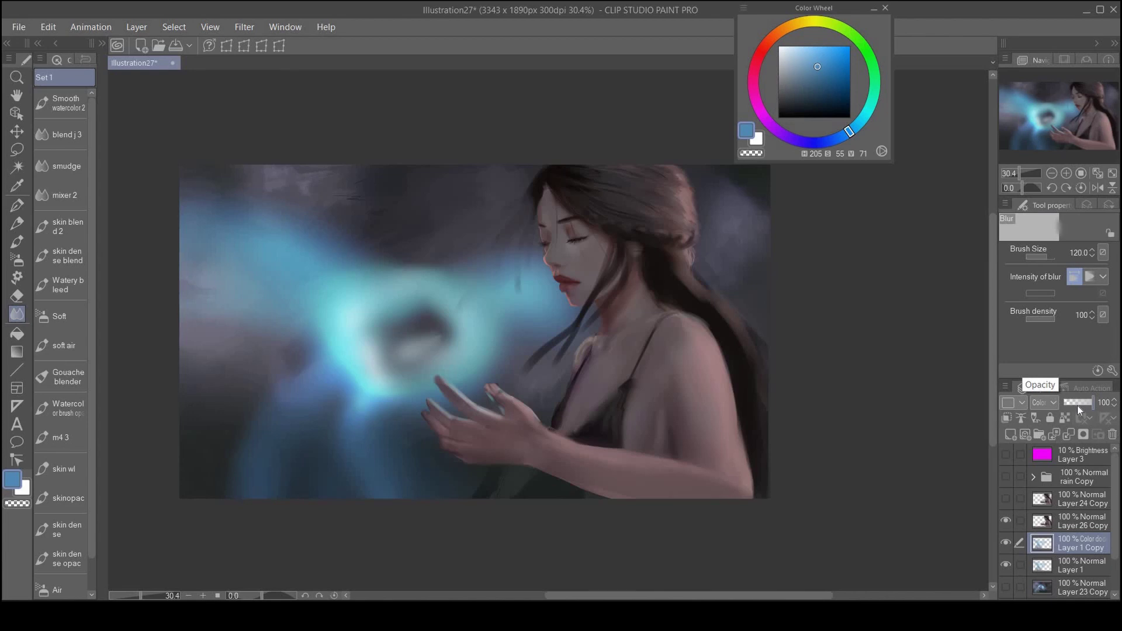
key(ctrl+z)
key(ctrl+y)
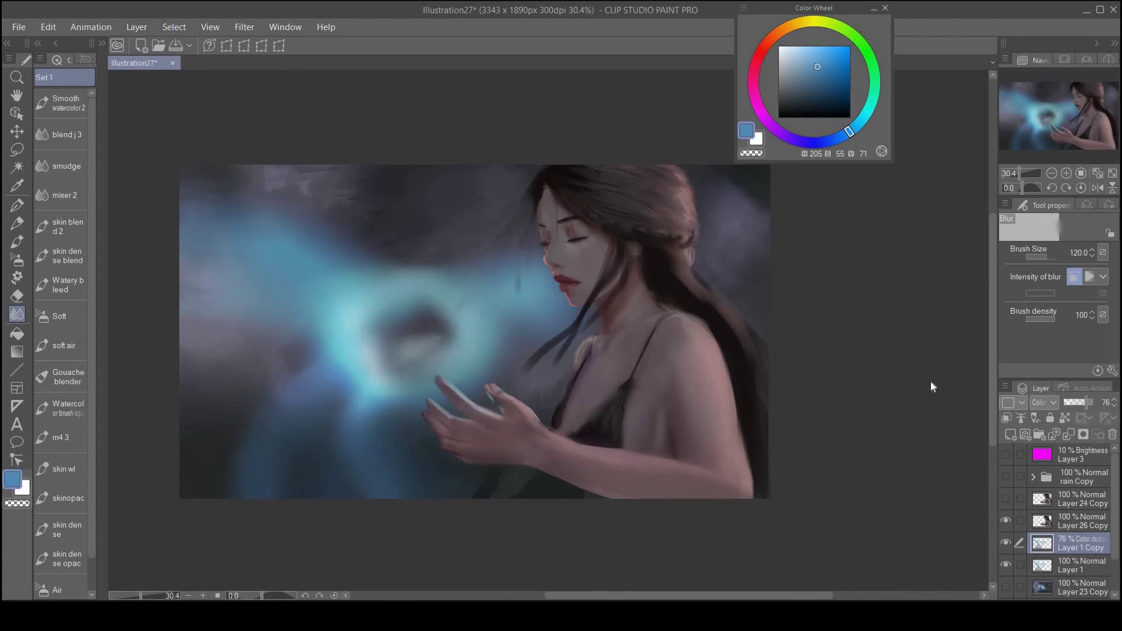
Step: Scale the glow layer copy down to 76% and position it over the original orb
key(ctrl+t)
drag(604, 338, 581, 341)
drag(503, 367, 522, 367)
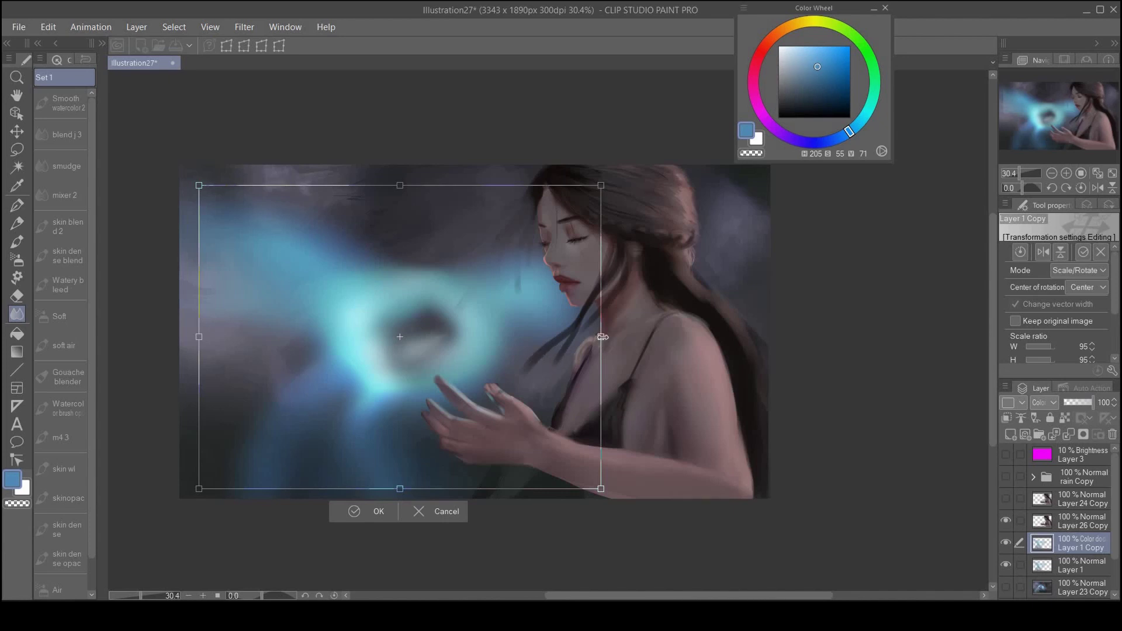
drag(601, 337, 426, 336)
drag(371, 370, 430, 388)
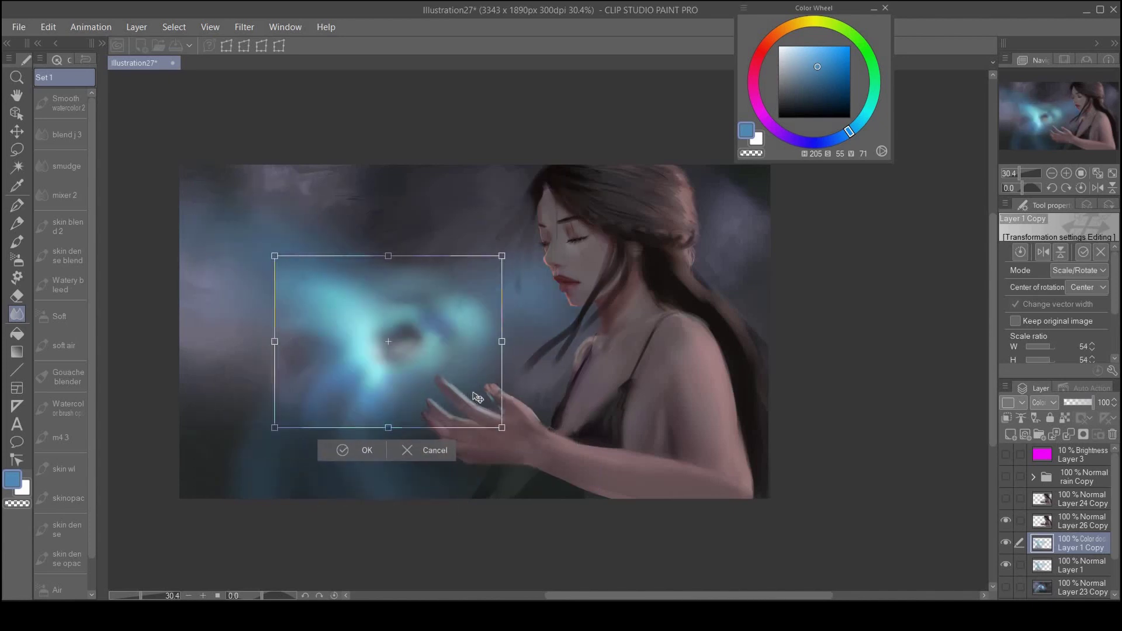
drag(502, 427, 528, 446)
drag(491, 388, 481, 370)
drag(519, 428, 505, 405)
drag(546, 452, 569, 469)
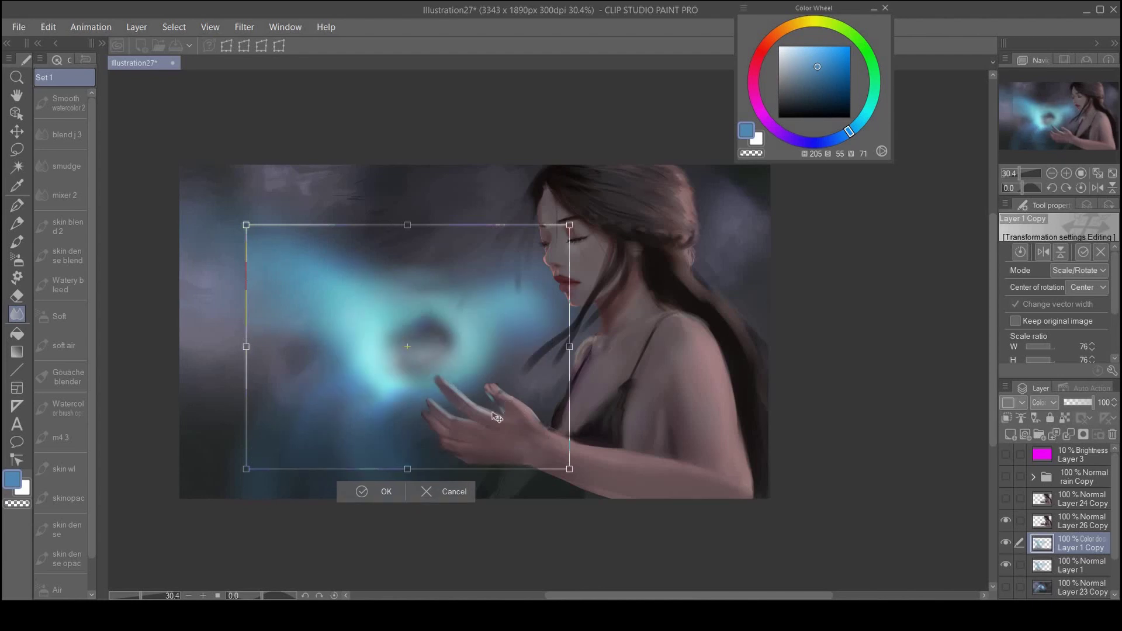
drag(498, 415, 481, 406)
click(370, 489)
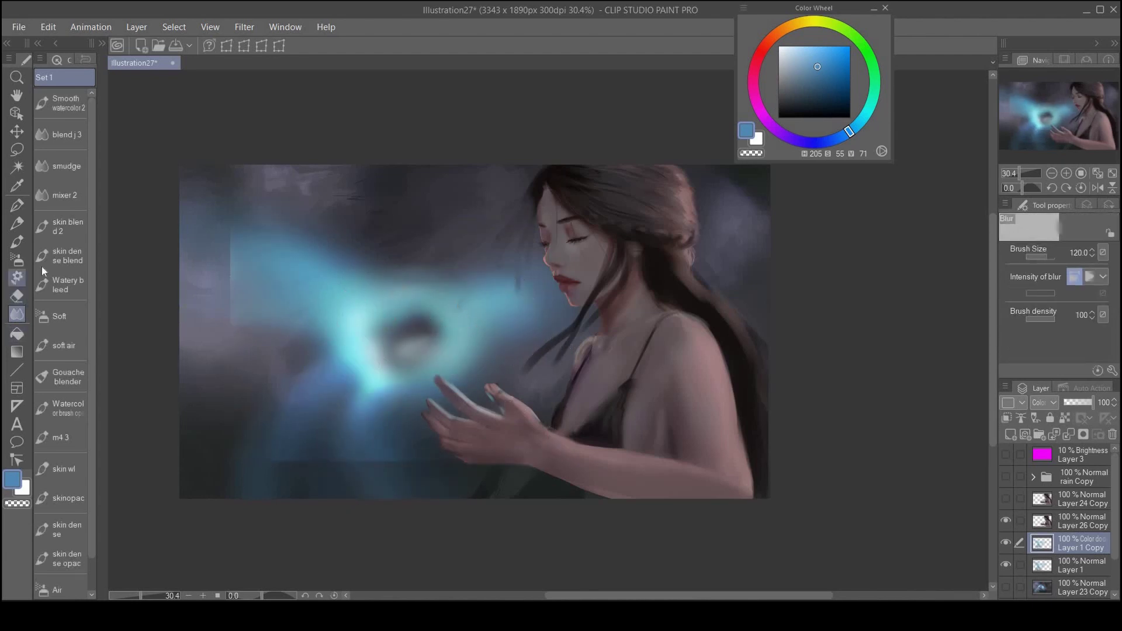
Step: Erase the left end of the glow copy with the Hard eraser at size 300
key(e)
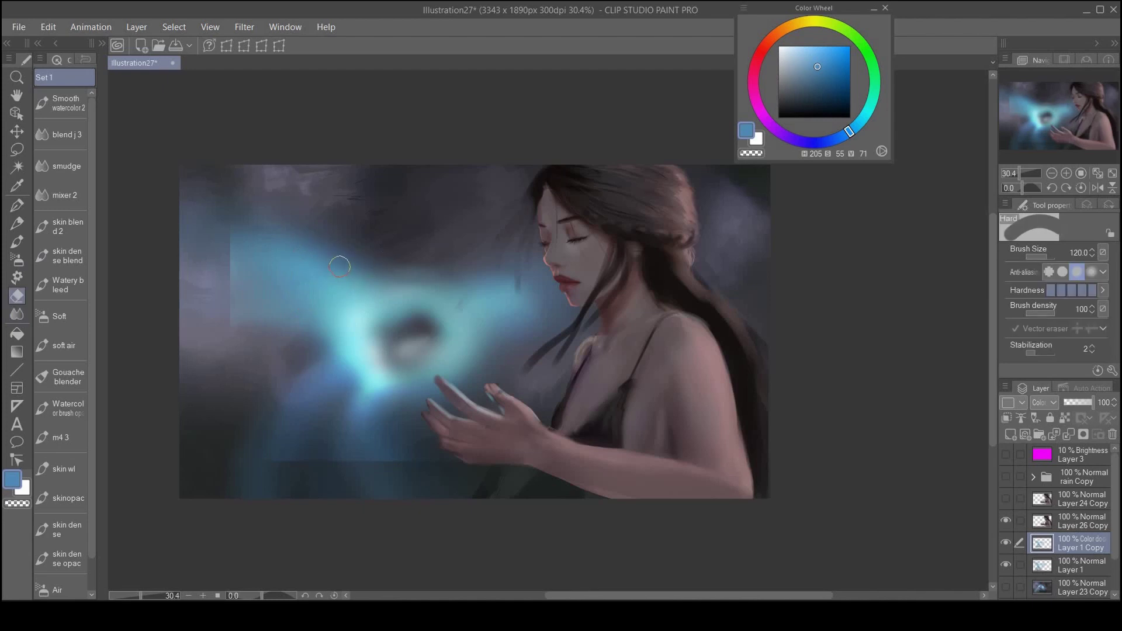
key(])
drag(270, 202, 240, 343)
drag(303, 211, 279, 344)
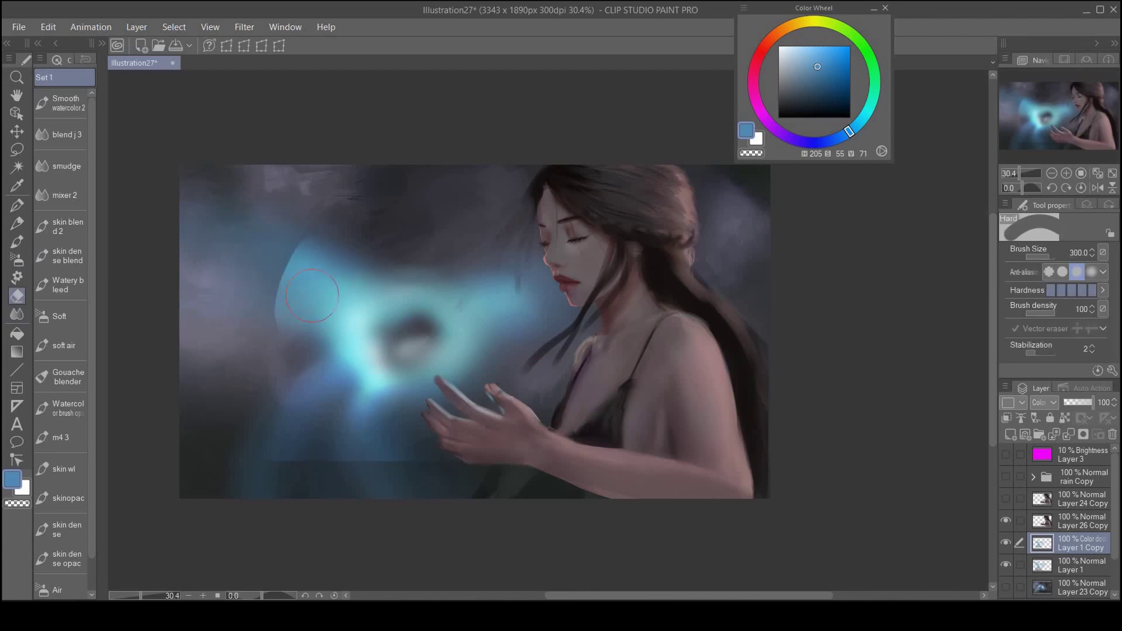
drag(308, 235, 301, 301)
Step: Erase the rest of the glow copy around the round orb and soften its cut edge with the Blur tool at size 70
mouse_move(373, 253)
mouse_down()
mouse_move(325, 347)
mouse_move(372, 247)
mouse_move(353, 324)
mouse_move(288, 420)
mouse_move(325, 318)
mouse_move(294, 446)
mouse_up()
mouse_move(304, 357)
mouse_down()
mouse_move(369, 468)
mouse_move(383, 469)
mouse_up()
drag(310, 363, 493, 443)
drag(345, 403, 477, 447)
drag(295, 324, 495, 453)
mouse_move(430, 248)
mouse_down()
mouse_move(511, 314)
mouse_move(501, 407)
mouse_up()
drag(517, 310, 477, 416)
drag(505, 370, 389, 438)
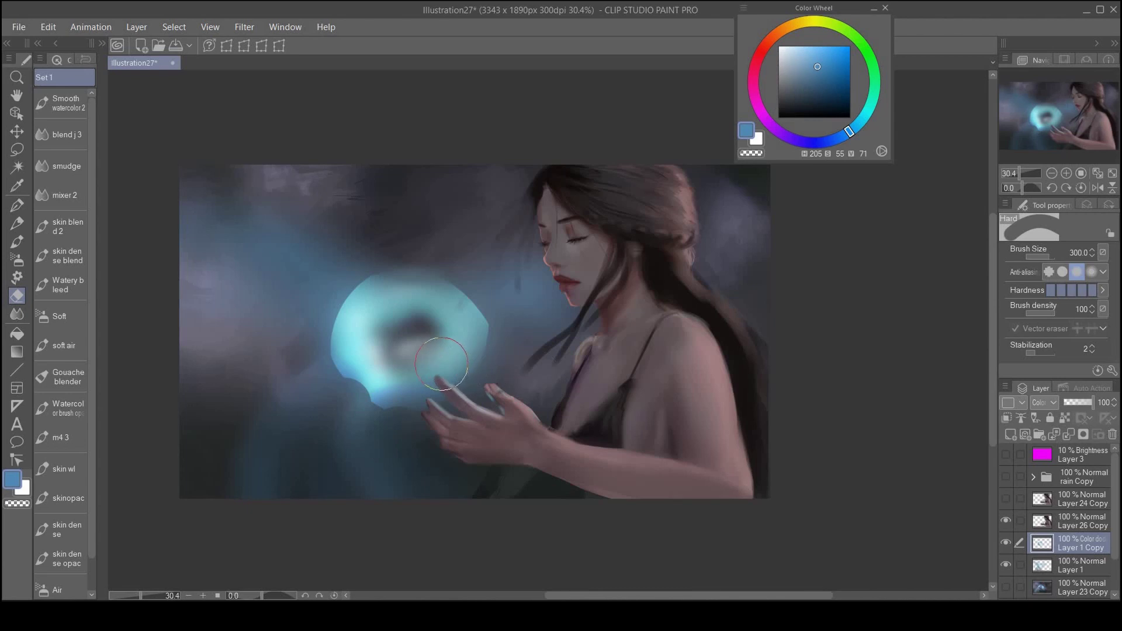
key(j)
mouse_move(374, 351)
mouse_down()
mouse_move(346, 331)
mouse_move(372, 397)
mouse_move(483, 313)
mouse_move(384, 257)
mouse_move(367, 269)
mouse_up()
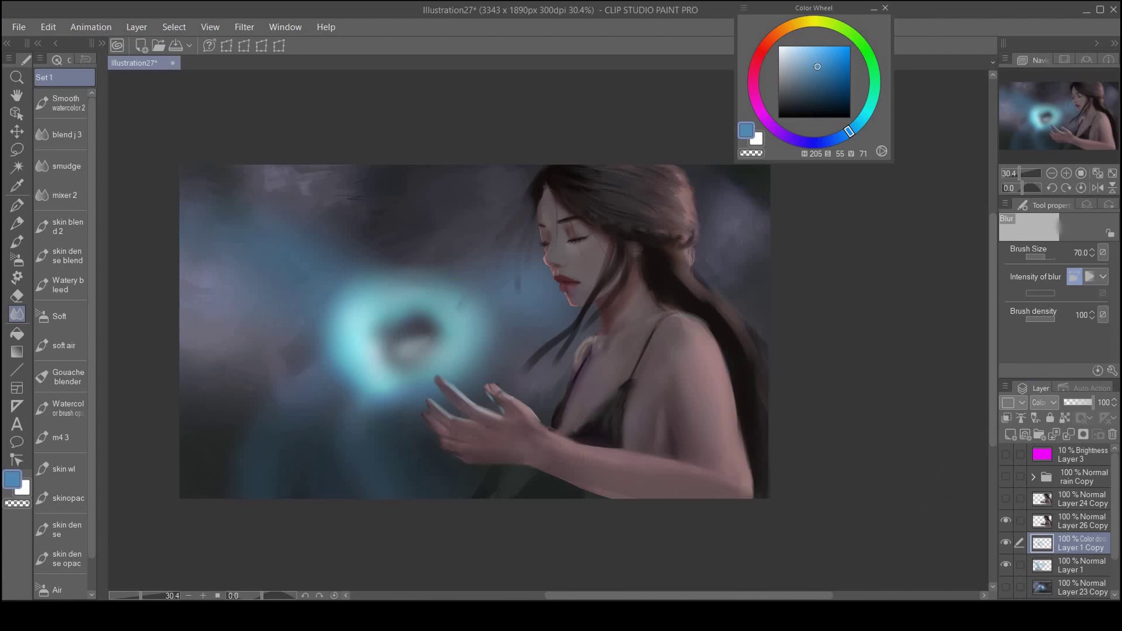
Step: On a new raster layer, paint dark blue curved bands around the orb with the Watercolor brush at density 78
key(b)
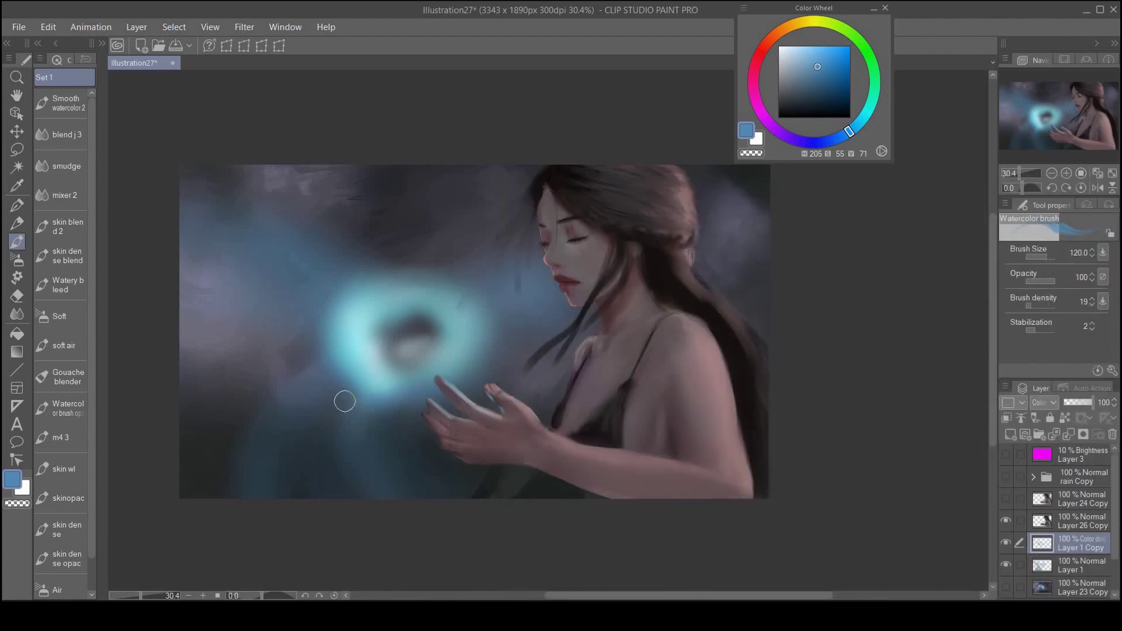
alt+click(350, 409)
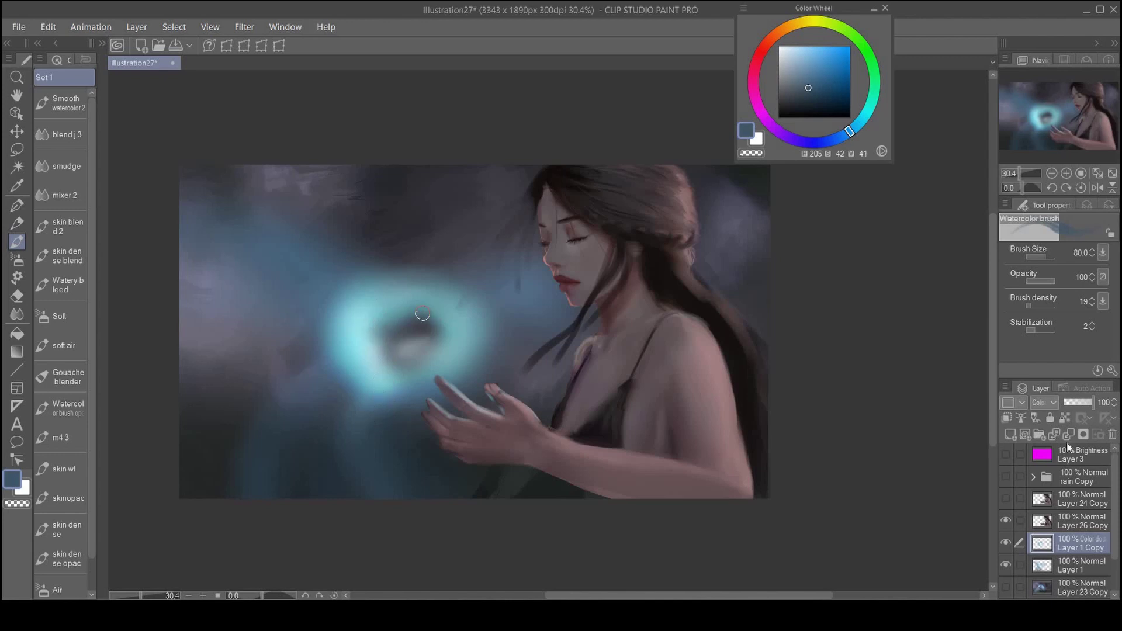
click(1011, 436)
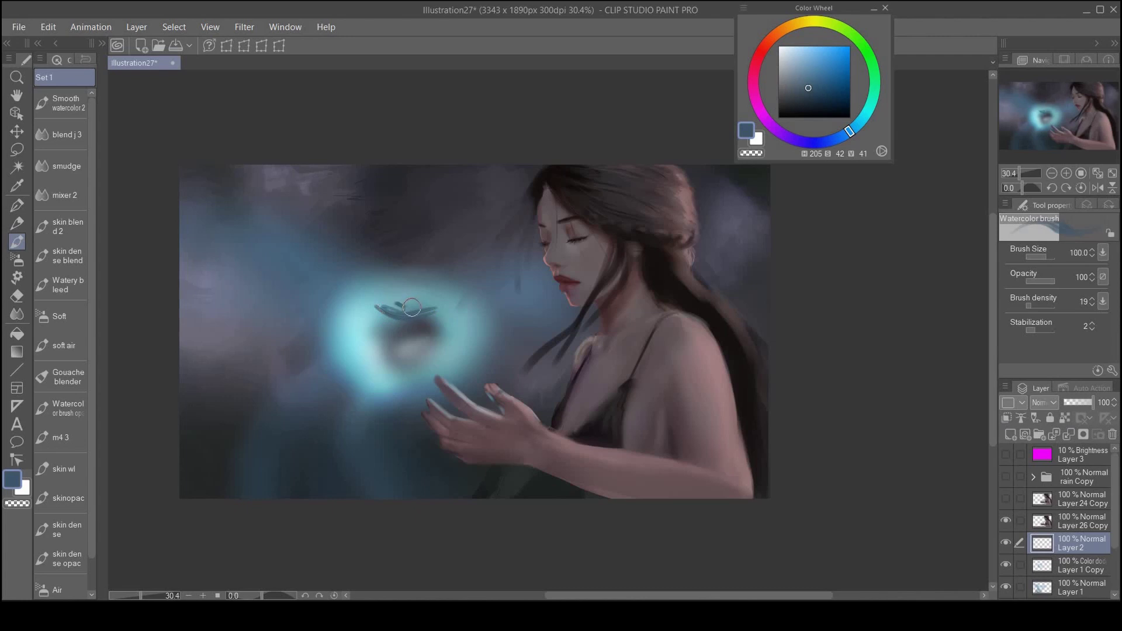
click(1048, 303)
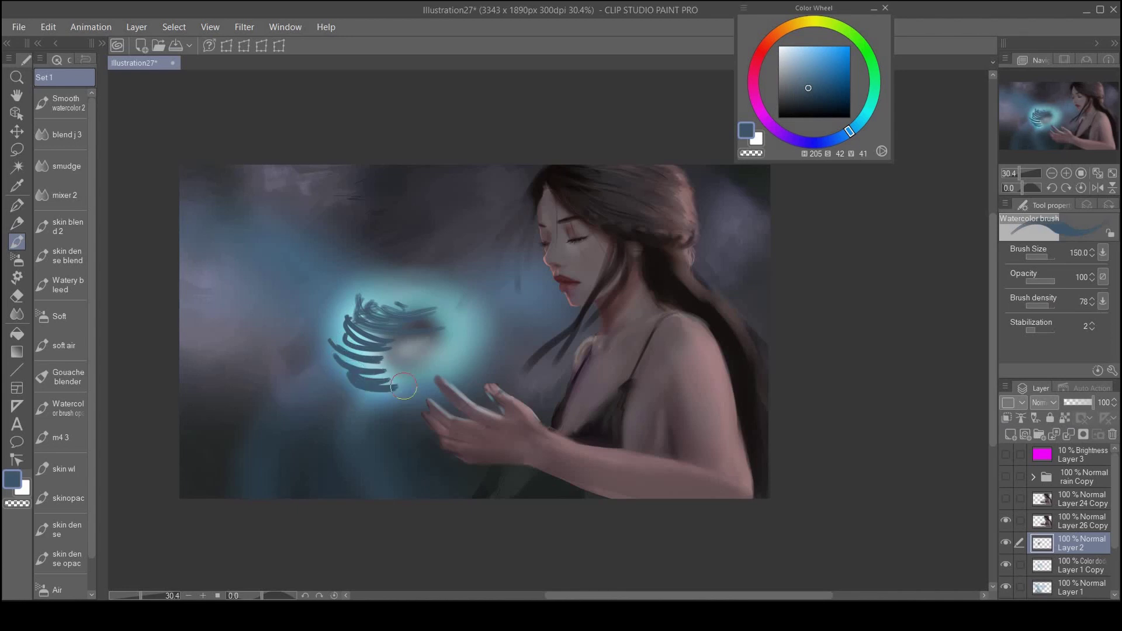
drag(394, 375, 457, 371)
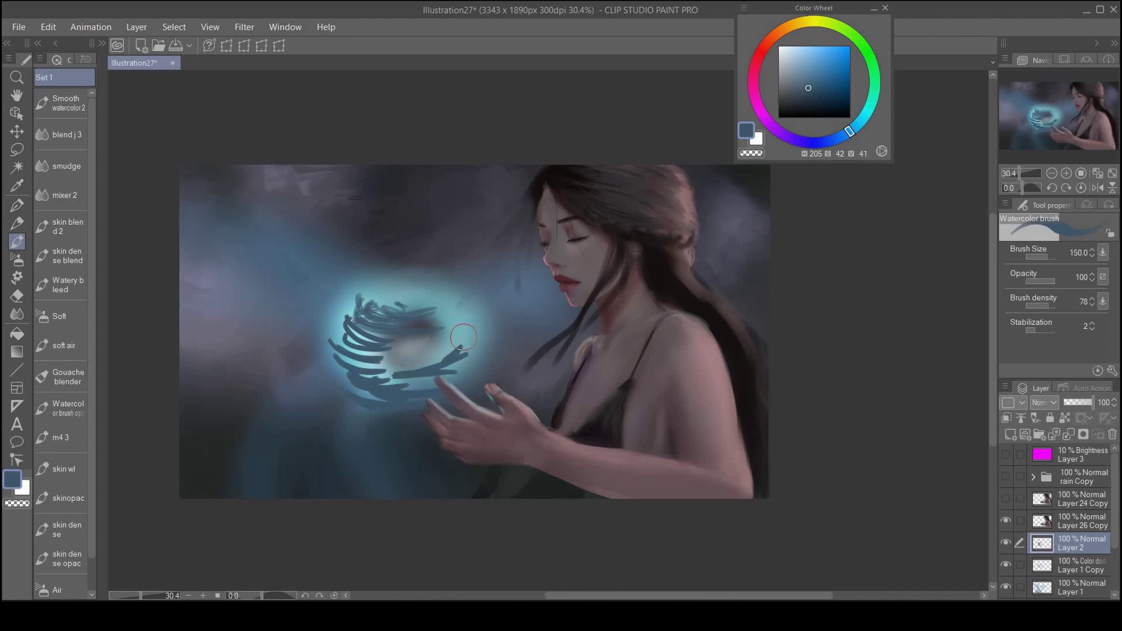
Step: Paint teal strokes inside the orb and a pale blue (H 201, S 34, V 100) swirl across its top
alt+click(469, 324)
drag(435, 330, 377, 317)
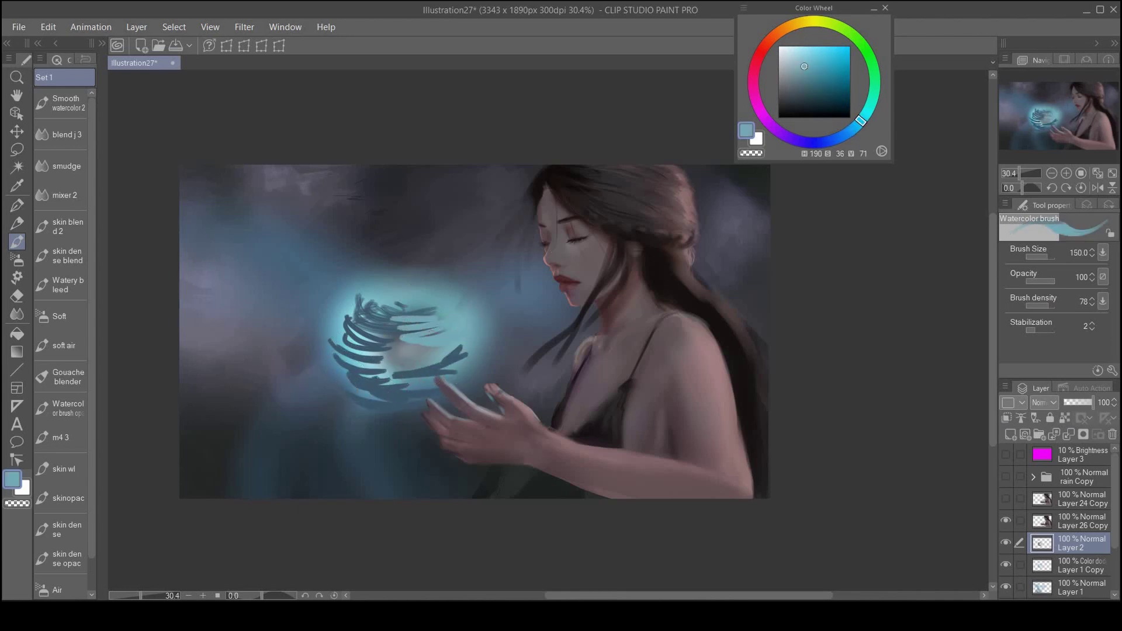
click(802, 46)
click(854, 129)
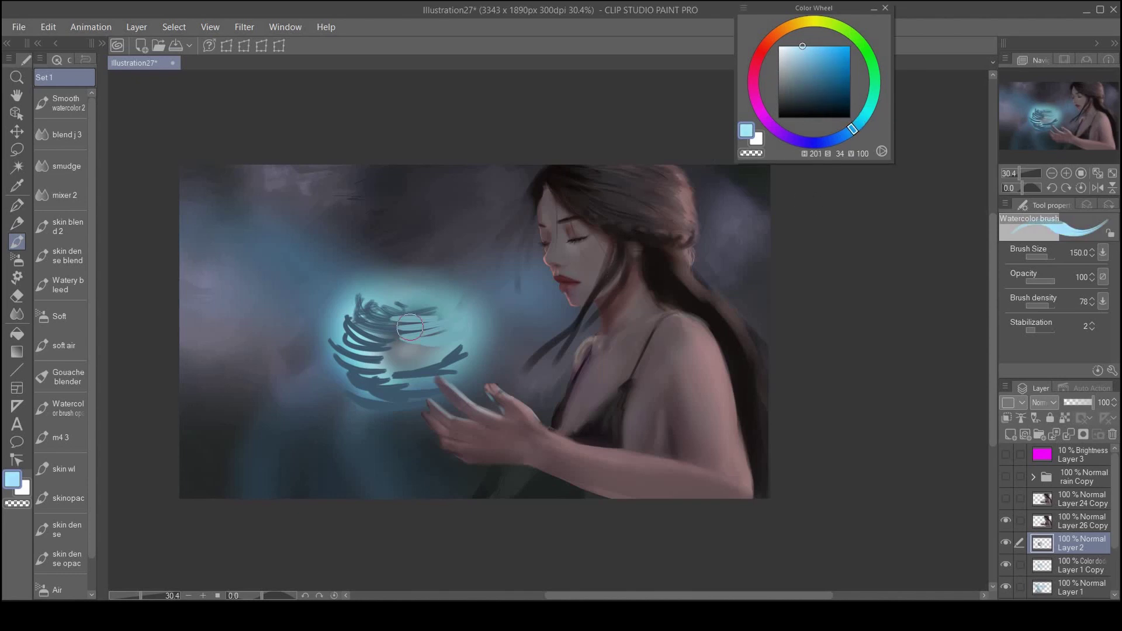
mouse_move(380, 311)
mouse_down()
mouse_move(417, 303)
mouse_move(420, 328)
mouse_up()
Step: Paint very dark blue shadow bands across the orb's middle, right side and left rim with brush size 250 and density 52
alt+click(380, 390)
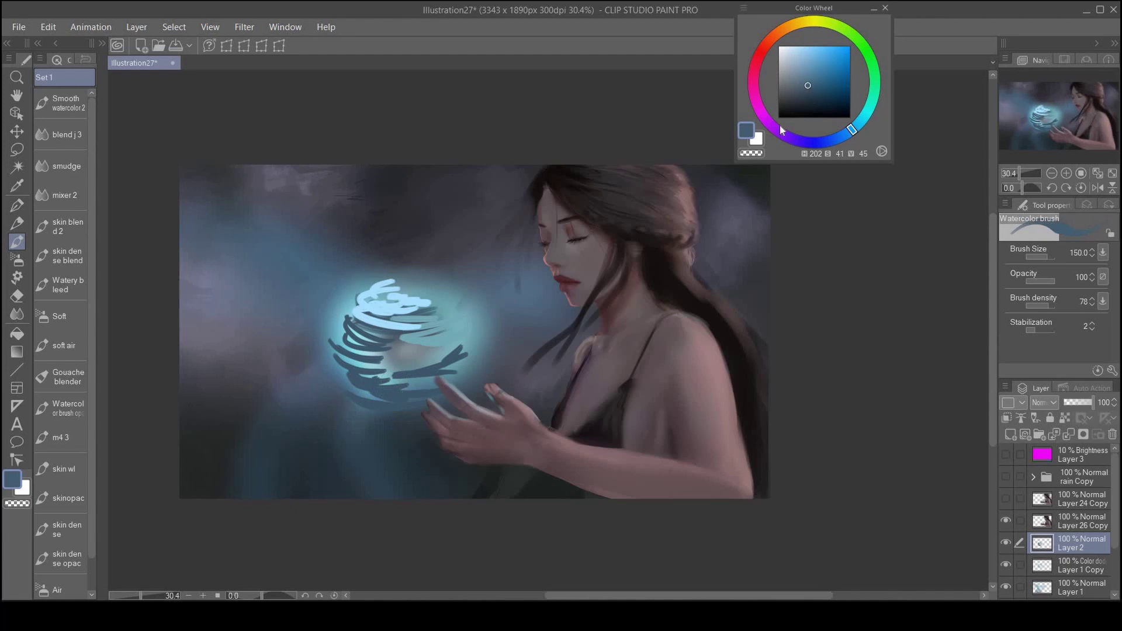
click(817, 104)
mouse_move(355, 342)
mouse_down()
mouse_move(336, 368)
mouse_move(380, 403)
mouse_move(442, 390)
mouse_move(418, 378)
mouse_move(421, 353)
mouse_up()
key(bracketright)
key(bracketright)
click(1041, 306)
drag(453, 323, 398, 336)
mouse_move(469, 331)
mouse_down()
mouse_move(445, 341)
mouse_move(447, 331)
mouse_up()
drag(335, 315, 354, 338)
mouse_move(321, 316)
mouse_down()
mouse_move(362, 344)
mouse_move(395, 318)
mouse_up()
Step: Fill the orb's top with sampled pale blue strokes and add sampled darker blue strokes along its left side and lower body
alt+click(365, 302)
drag(336, 301, 397, 325)
mouse_move(425, 319)
mouse_down()
mouse_move(466, 312)
mouse_move(368, 290)
mouse_move(462, 304)
mouse_move(328, 315)
mouse_move(382, 343)
mouse_move(331, 318)
mouse_up()
alt+click(374, 346)
mouse_move(331, 317)
mouse_down()
mouse_move(345, 301)
mouse_move(391, 330)
mouse_move(382, 369)
mouse_up()
mouse_move(434, 354)
mouse_down()
mouse_move(463, 350)
mouse_move(426, 382)
mouse_up()
Step: Paint muted blue swirls over the orb's top and side, and medium blue (H 201, S 52, V 65) over its lower bands
alt+click(469, 363)
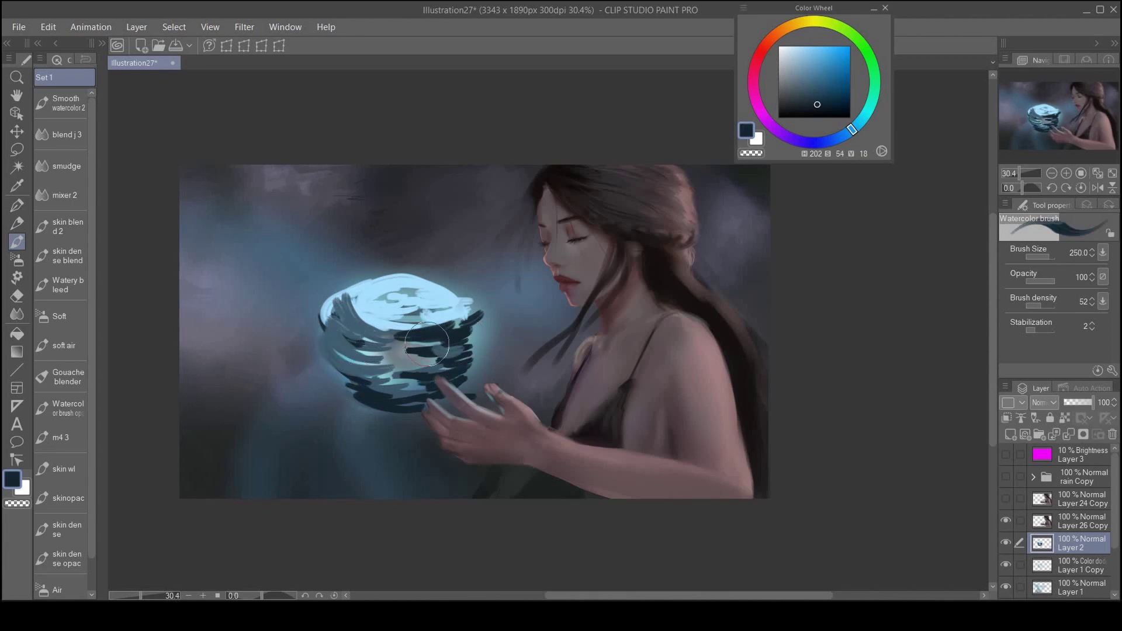
alt+click(360, 328)
mouse_move(357, 312)
mouse_down()
mouse_move(393, 334)
mouse_move(383, 327)
mouse_up()
mouse_move(398, 288)
mouse_down()
mouse_move(374, 311)
mouse_move(442, 320)
mouse_move(431, 353)
mouse_up()
mouse_move(467, 355)
mouse_down()
mouse_move(430, 364)
mouse_move(431, 373)
mouse_up()
mouse_move(486, 330)
mouse_down()
mouse_move(450, 376)
mouse_move(464, 376)
mouse_move(464, 350)
mouse_move(447, 342)
mouse_up()
mouse_move(363, 357)
mouse_down()
mouse_move(428, 357)
mouse_move(414, 340)
mouse_move(377, 335)
mouse_move(416, 355)
mouse_move(456, 327)
mouse_move(369, 341)
mouse_move(461, 344)
mouse_move(369, 383)
mouse_move(434, 388)
mouse_move(357, 401)
mouse_move(421, 400)
mouse_up()
alt+click(438, 300)
click(815, 71)
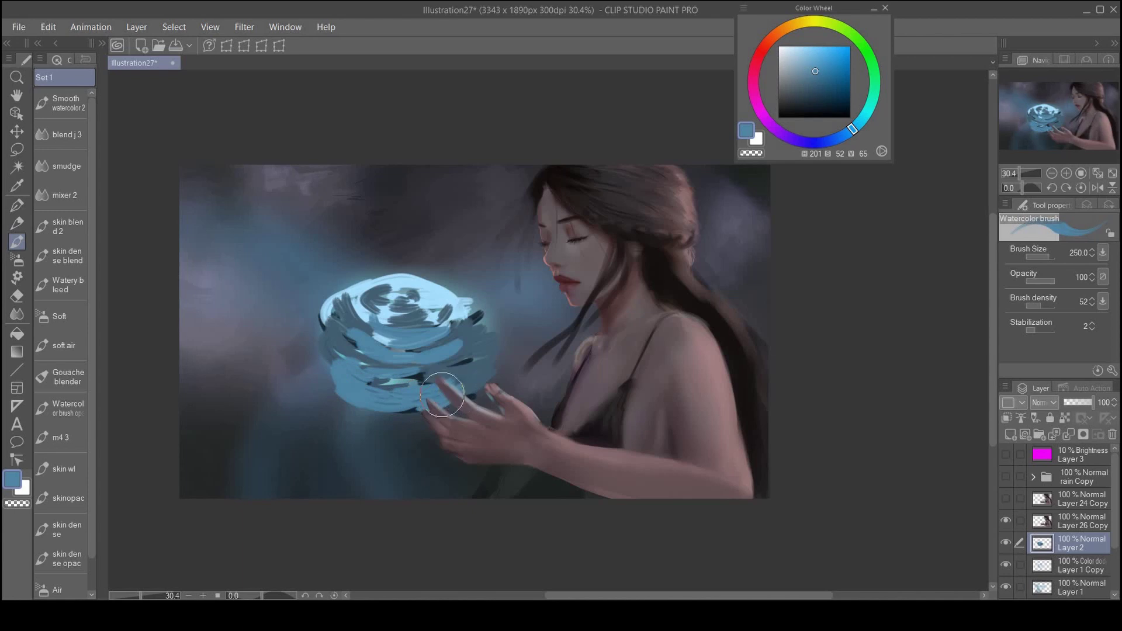
Step: Add a pale blue curved highlight down the orb's left rim using a colour sampled from its top
scroll(413, 389, up, 3)
scroll(414, 388, down, 1)
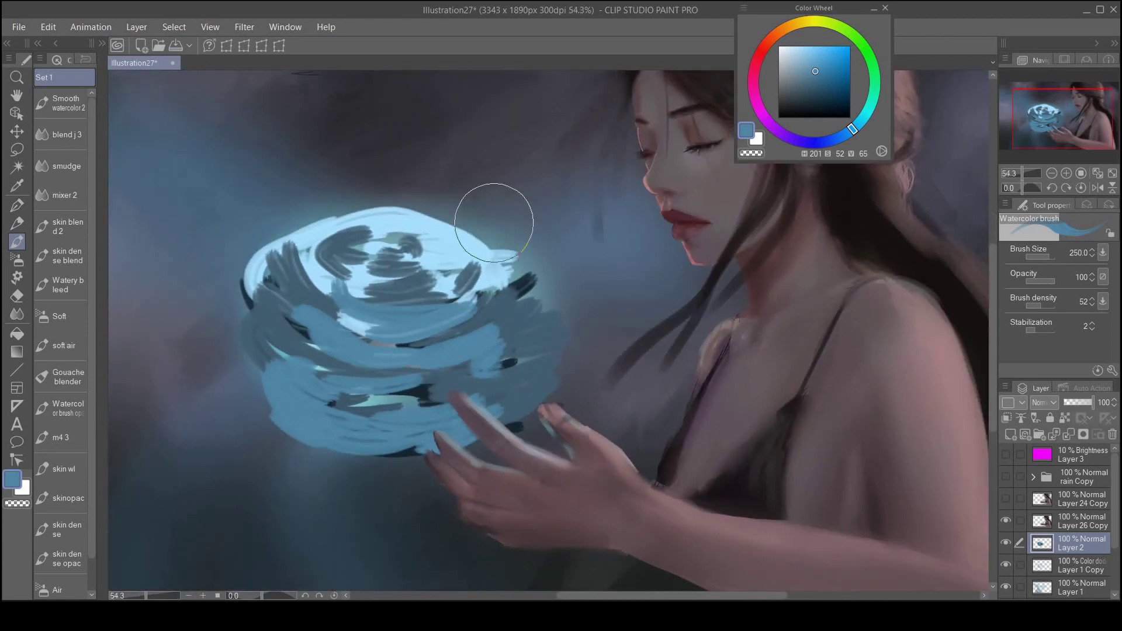
alt+click(310, 275)
mouse_move(277, 272)
mouse_down()
mouse_move(272, 340)
mouse_move(297, 371)
mouse_up()
Step: Carve thin swirling gaps into the orb's strokes using transparent colour with the Watercolor brush at size 170 and density 31
click(752, 154)
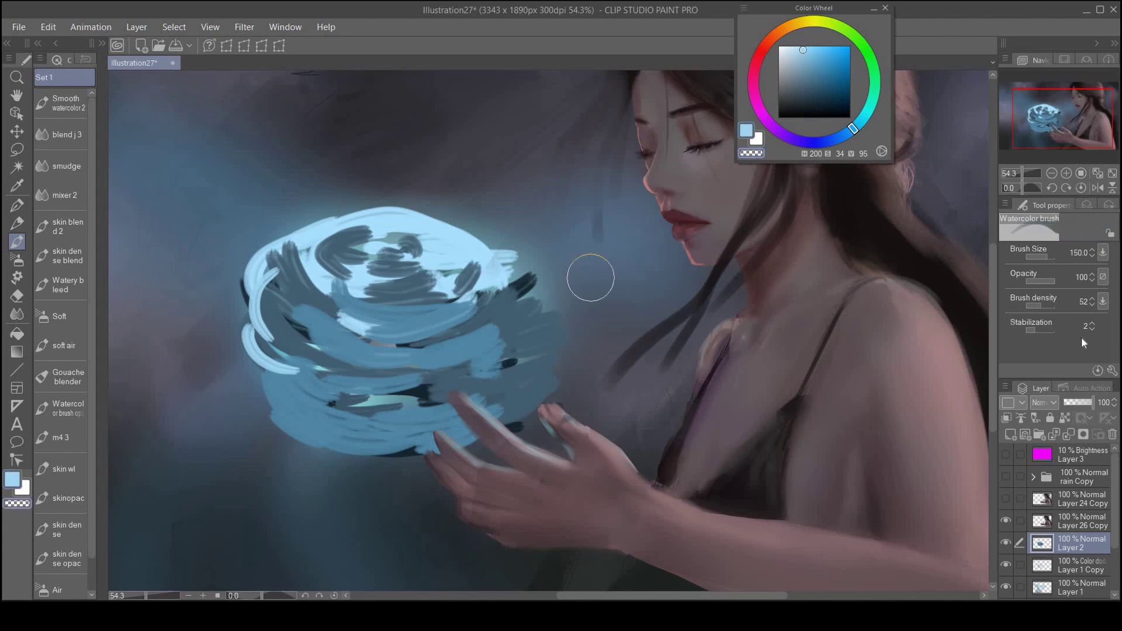
drag(1042, 306, 1035, 307)
key(bracketright)
drag(303, 259, 419, 298)
drag(321, 295, 398, 310)
mouse_move(292, 315)
mouse_down()
mouse_move(330, 334)
mouse_move(411, 338)
mouse_move(421, 280)
mouse_move(321, 274)
mouse_move(385, 268)
mouse_move(368, 245)
mouse_move(327, 245)
mouse_move(257, 337)
mouse_move(439, 369)
mouse_move(415, 383)
mouse_move(278, 349)
mouse_move(409, 392)
mouse_move(257, 397)
mouse_move(386, 412)
mouse_move(396, 432)
mouse_move(327, 433)
mouse_move(432, 420)
mouse_move(433, 386)
mouse_move(512, 383)
mouse_move(491, 409)
mouse_move(497, 296)
mouse_move(433, 292)
mouse_move(451, 274)
mouse_move(409, 254)
mouse_up()
mouse_move(269, 269)
mouse_down()
mouse_move(252, 307)
mouse_move(275, 350)
mouse_move(282, 298)
mouse_move(384, 237)
mouse_move(327, 237)
mouse_move(428, 248)
mouse_move(345, 236)
mouse_move(397, 228)
mouse_move(493, 273)
mouse_move(476, 246)
mouse_move(404, 220)
mouse_up()
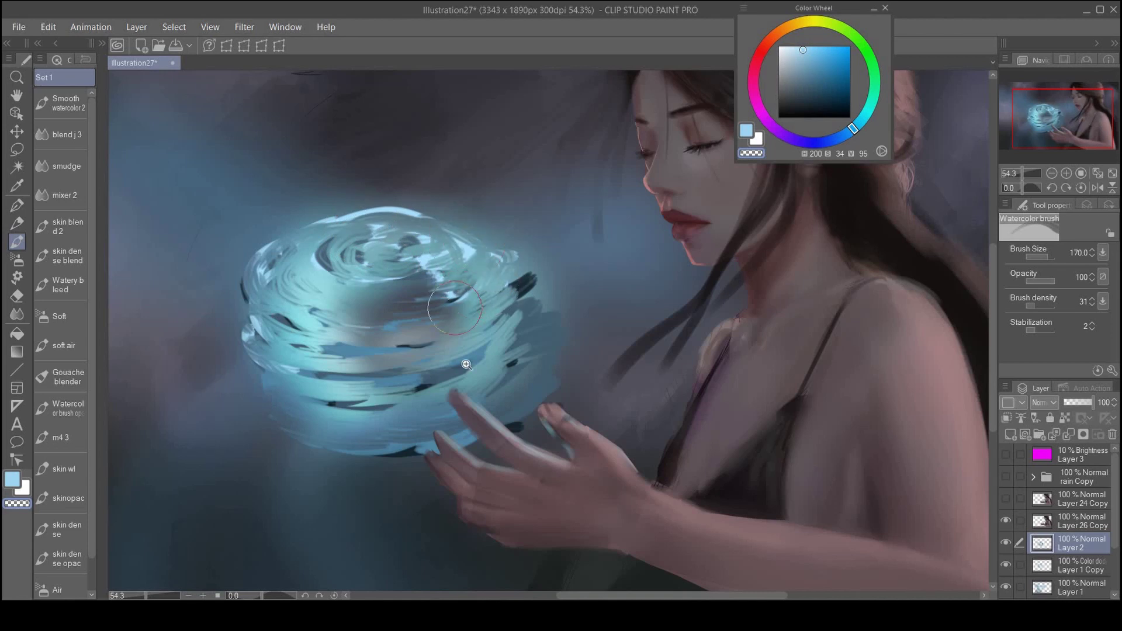
mouse_move(463, 367)
mouse_down()
mouse_move(424, 366)
mouse_move(485, 374)
mouse_up()
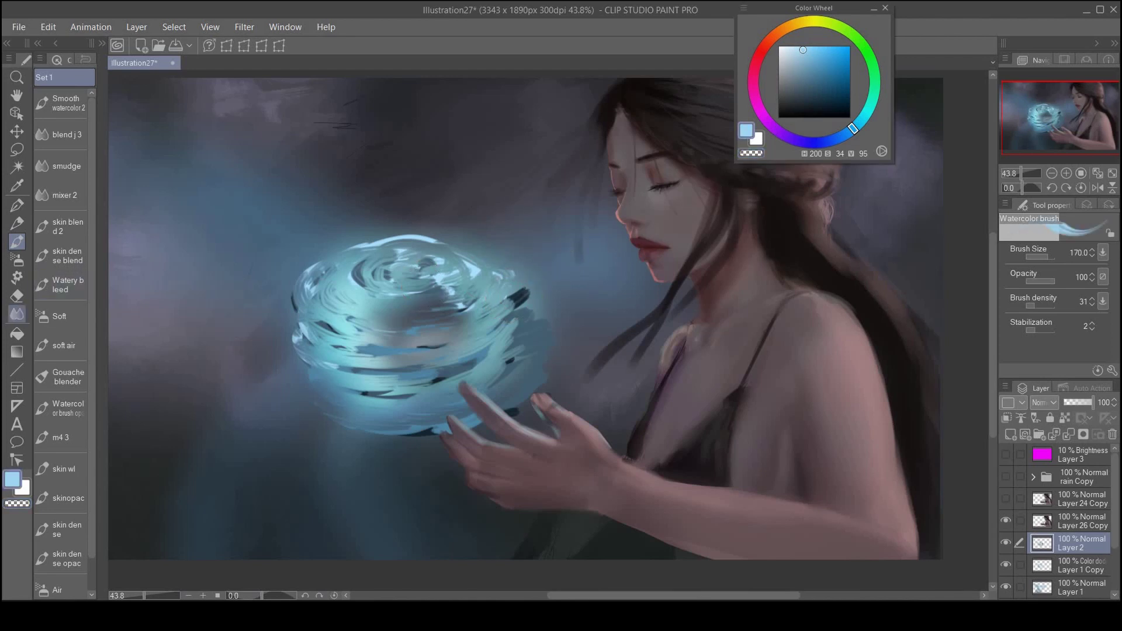
Step: Smear the strokes along the orb's left side and lower bands with the Finger tip blend tool at size 120
click(17, 314)
key(F6)
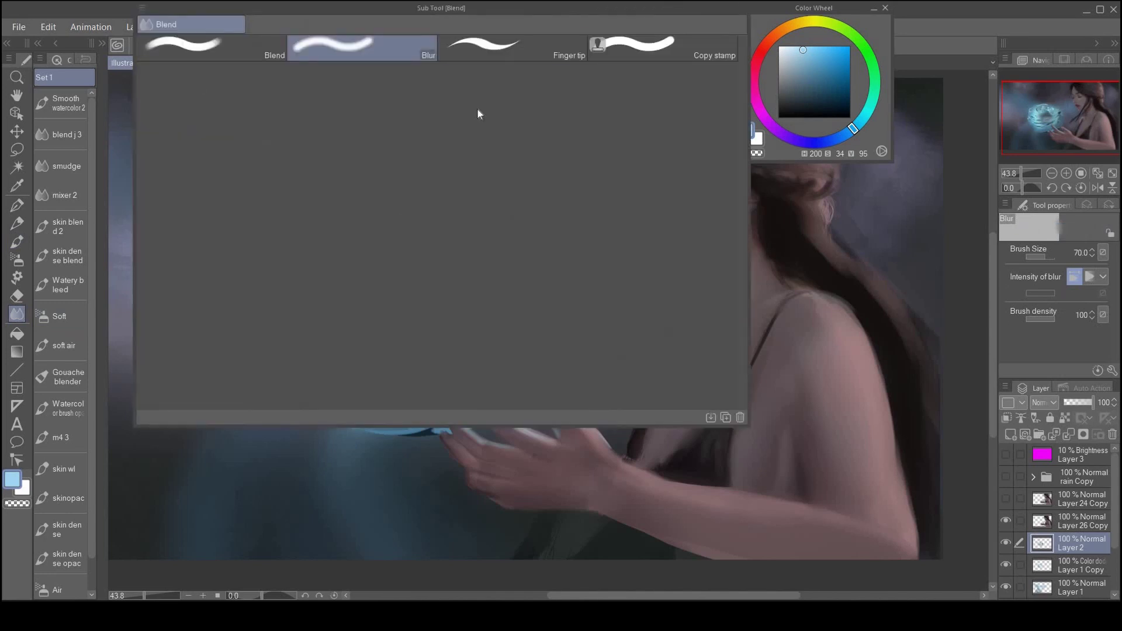
click(485, 46)
mouse_move(324, 294)
mouse_down()
mouse_move(376, 302)
mouse_move(341, 304)
mouse_move(376, 351)
mouse_move(345, 370)
mouse_move(388, 376)
mouse_up()
mouse_move(330, 344)
mouse_down()
mouse_move(433, 379)
mouse_move(335, 396)
mouse_move(393, 402)
mouse_move(451, 433)
mouse_move(494, 402)
mouse_move(534, 320)
mouse_move(476, 371)
mouse_move(510, 324)
mouse_move(497, 298)
mouse_move(526, 281)
mouse_move(444, 304)
mouse_move(283, 292)
mouse_move(327, 331)
mouse_move(333, 279)
mouse_move(342, 336)
mouse_move(327, 289)
mouse_move(416, 271)
mouse_move(461, 246)
mouse_move(403, 234)
mouse_move(462, 274)
mouse_move(345, 247)
mouse_move(361, 297)
mouse_move(427, 291)
mouse_move(459, 275)
mouse_move(336, 298)
mouse_move(304, 281)
mouse_move(497, 322)
mouse_move(526, 304)
mouse_move(428, 381)
mouse_up()
scroll(471, 392, down, 5)
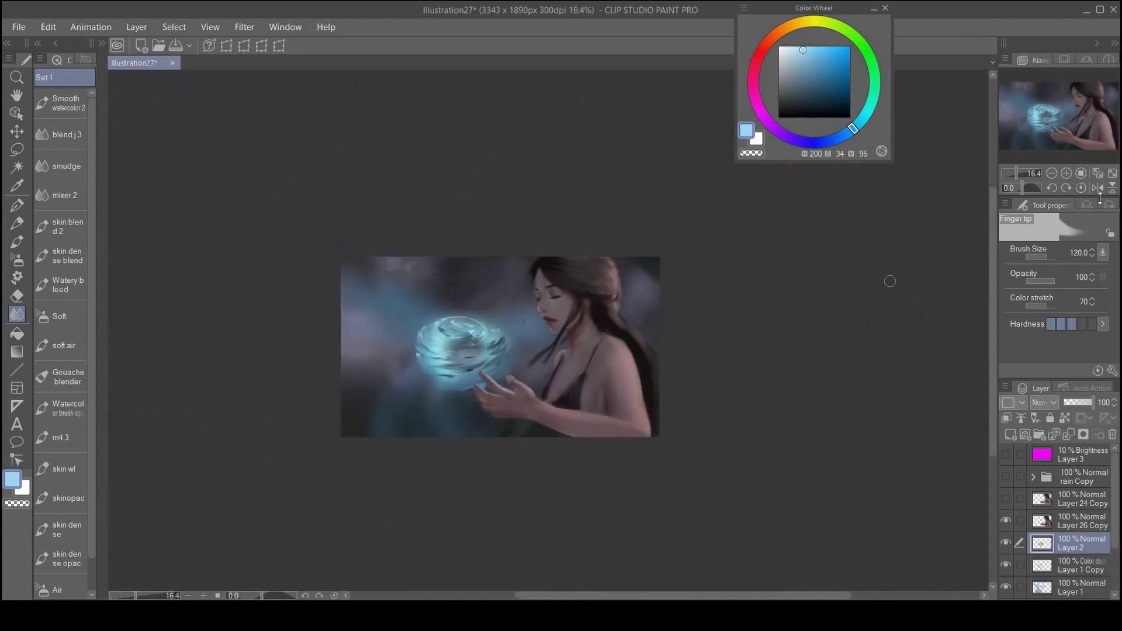
scroll(544, 334, up, 5)
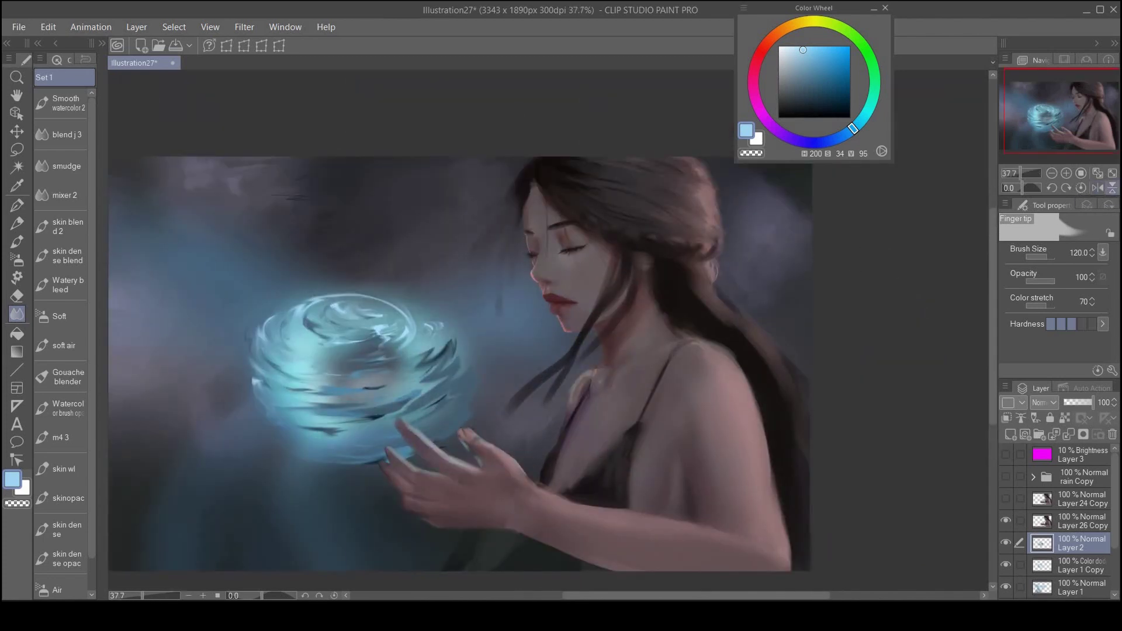
Step: Flip the canvas view horizontally and smear the strokes on the orb's hand side and upper rim with the Finger tip tool
click(1098, 187)
drag(766, 385, 476, 387)
scroll(475, 388, up, 6)
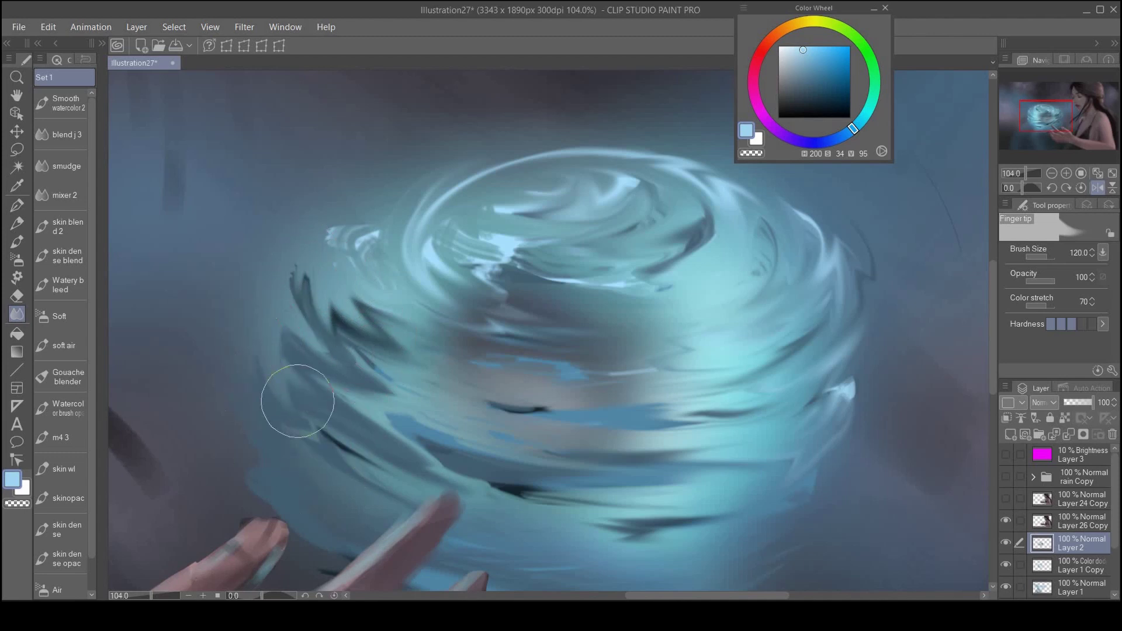
mouse_move(280, 374)
mouse_down()
mouse_move(345, 472)
mouse_move(309, 279)
mouse_up()
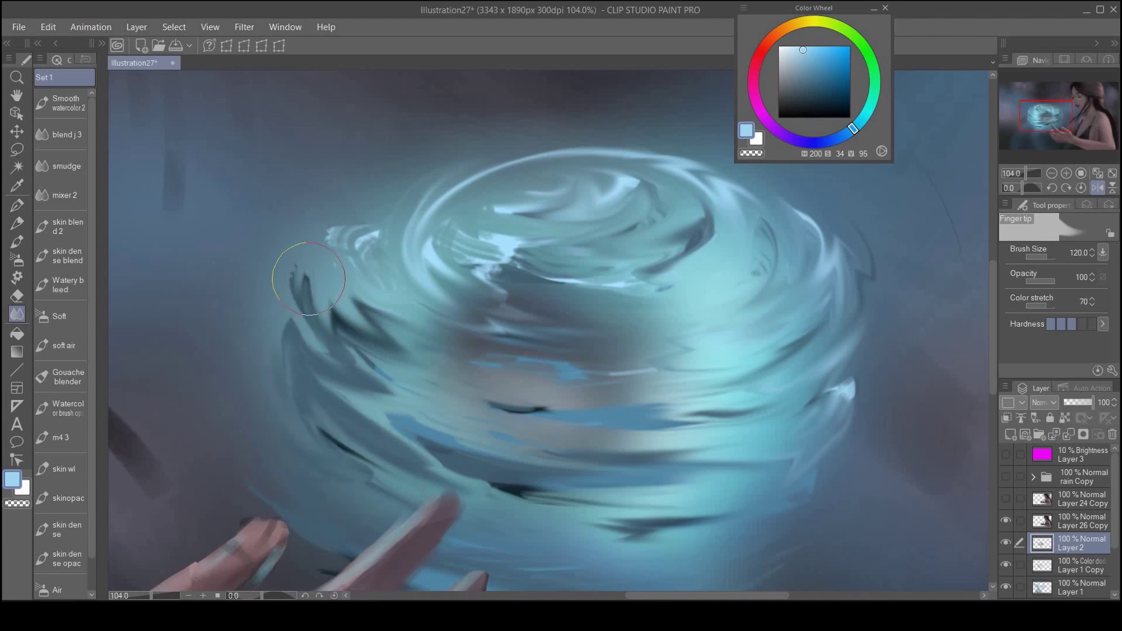
drag(318, 392, 363, 208)
drag(294, 291, 458, 226)
mouse_move(330, 283)
mouse_down()
mouse_move(467, 215)
mouse_move(432, 274)
mouse_up()
mouse_move(459, 183)
mouse_down()
mouse_move(373, 328)
mouse_move(568, 166)
mouse_move(621, 179)
mouse_move(351, 308)
mouse_up()
scroll(470, 291, down, 5)
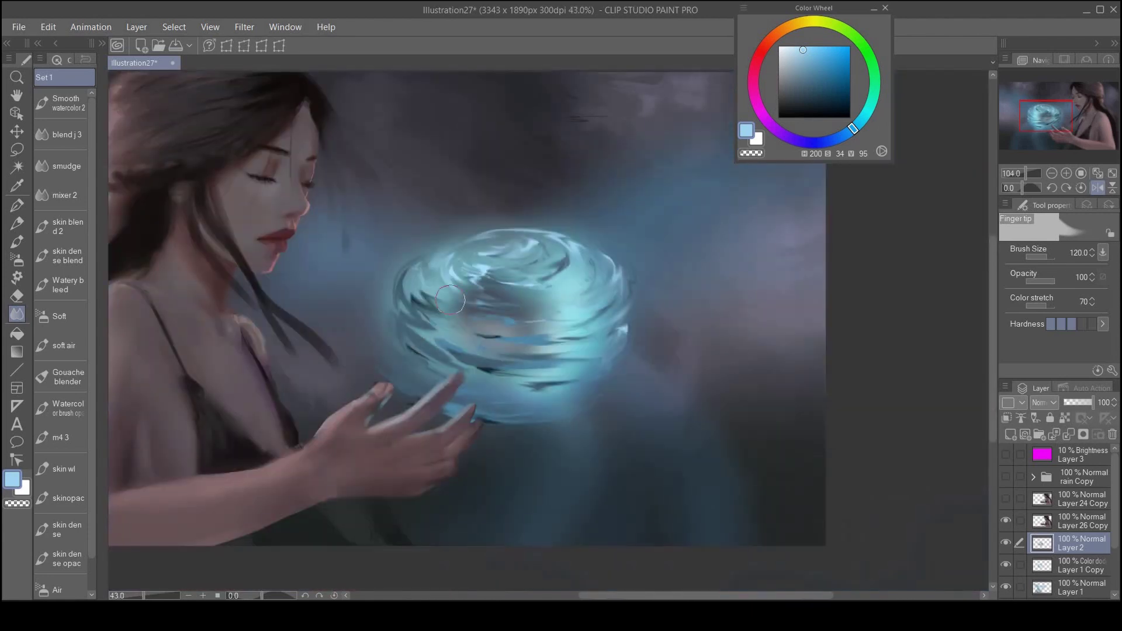
drag(537, 337, 439, 328)
scroll(438, 329, down, 3)
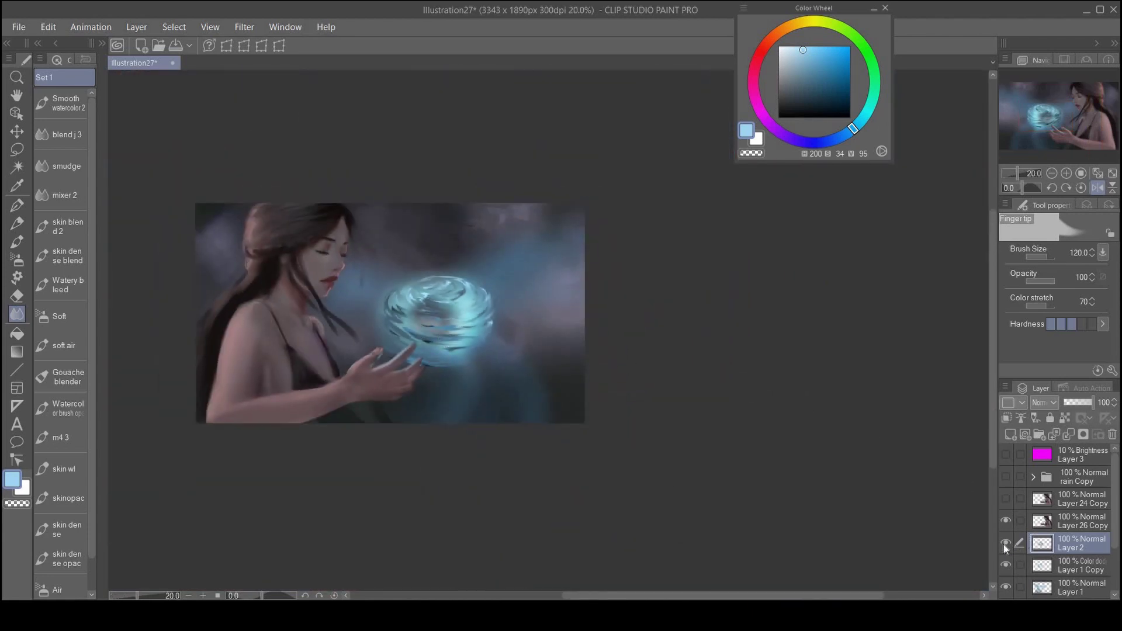
Step: Duplicate Layer 2 and apply a Gaussian blur of strength 81.33 to the copy
key(ctrl+c)
key(ctrl+v)
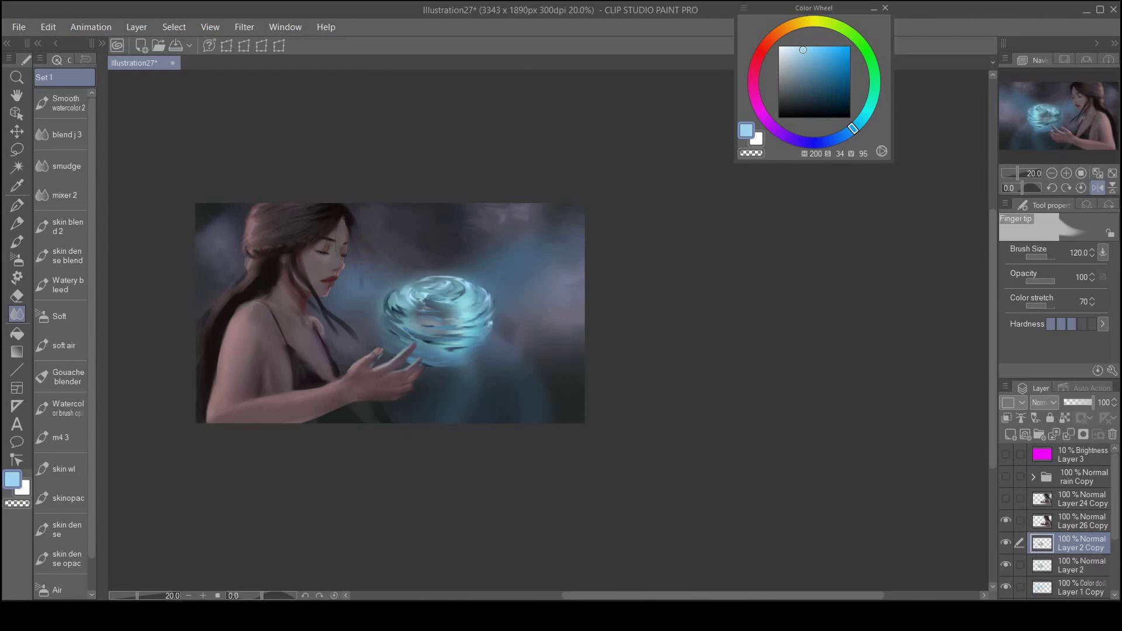
click(251, 27)
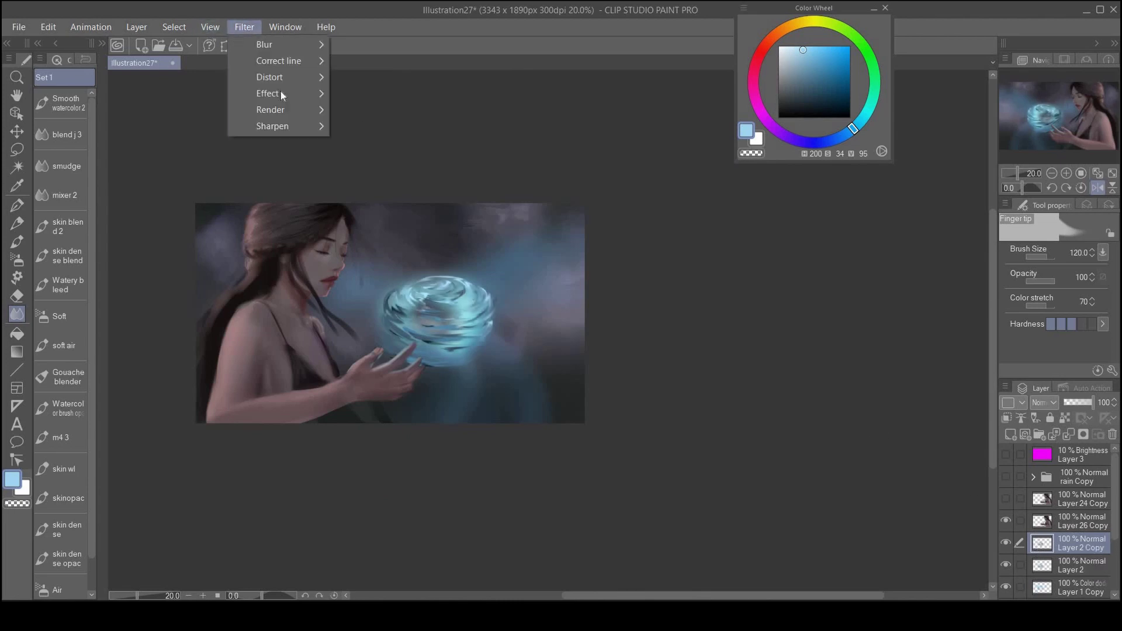
click(359, 78)
click(581, 486)
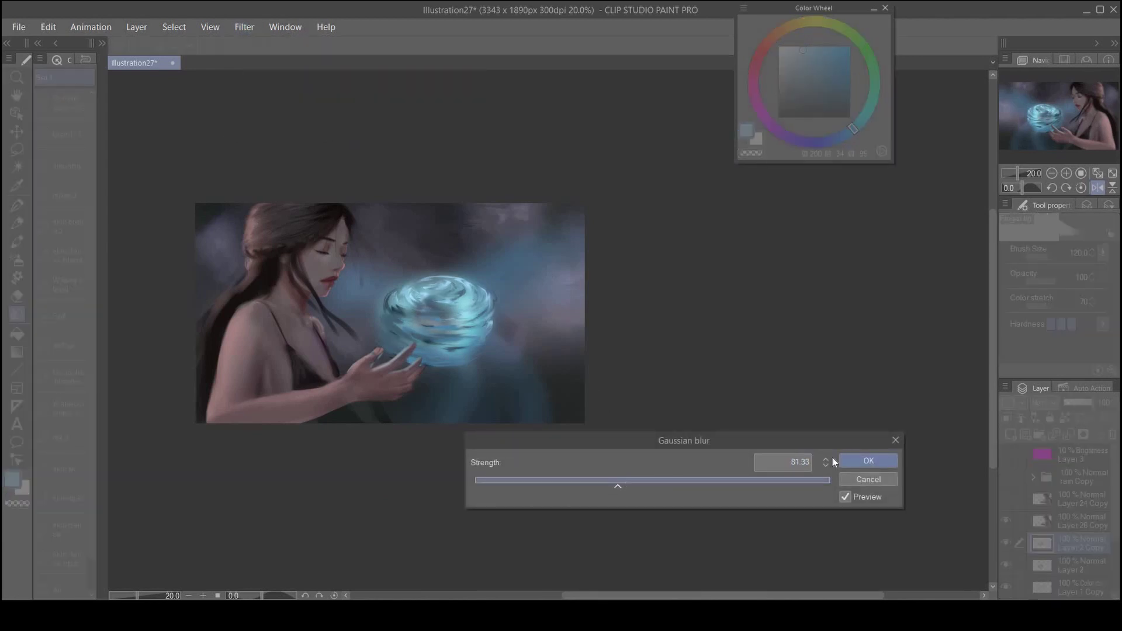
click(852, 462)
Step: Set the blurred orb copy's blending mode to Glow dodge and its opacity to 58%
click(1045, 402)
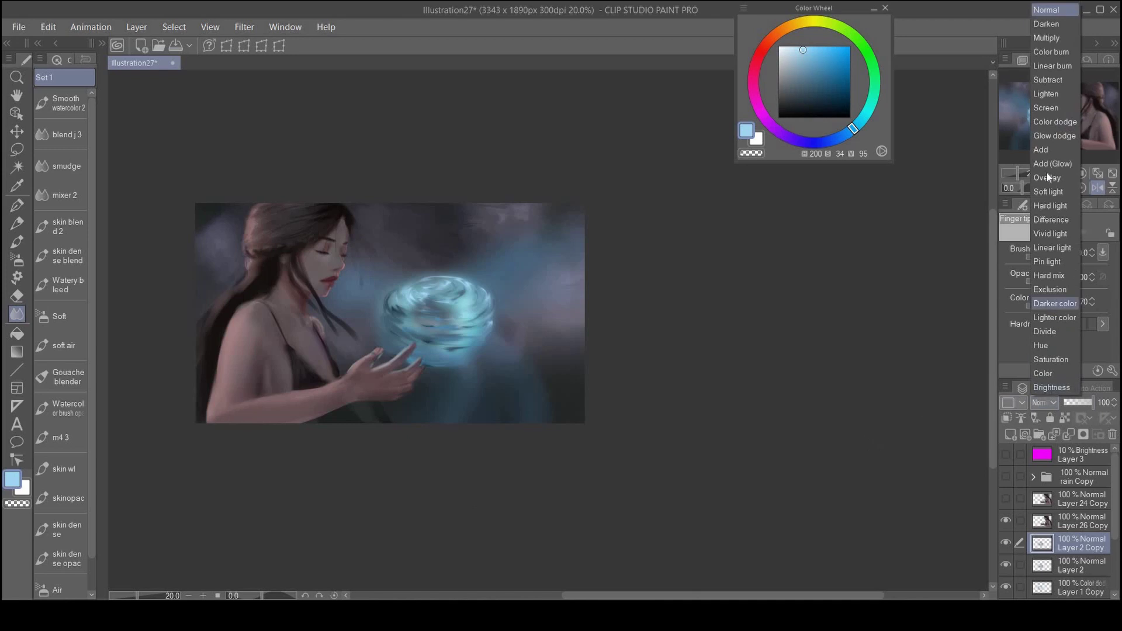
click(1055, 135)
drag(1090, 403, 1080, 416)
drag(414, 301, 434, 319)
Step: Group the orb's layers in a new layer folder and collapse it
drag(1114, 529, 1114, 548)
click(1039, 436)
click(1105, 529)
drag(1115, 531, 1116, 543)
shift+click(1067, 568)
drag(1080, 506, 1077, 484)
click(1032, 483)
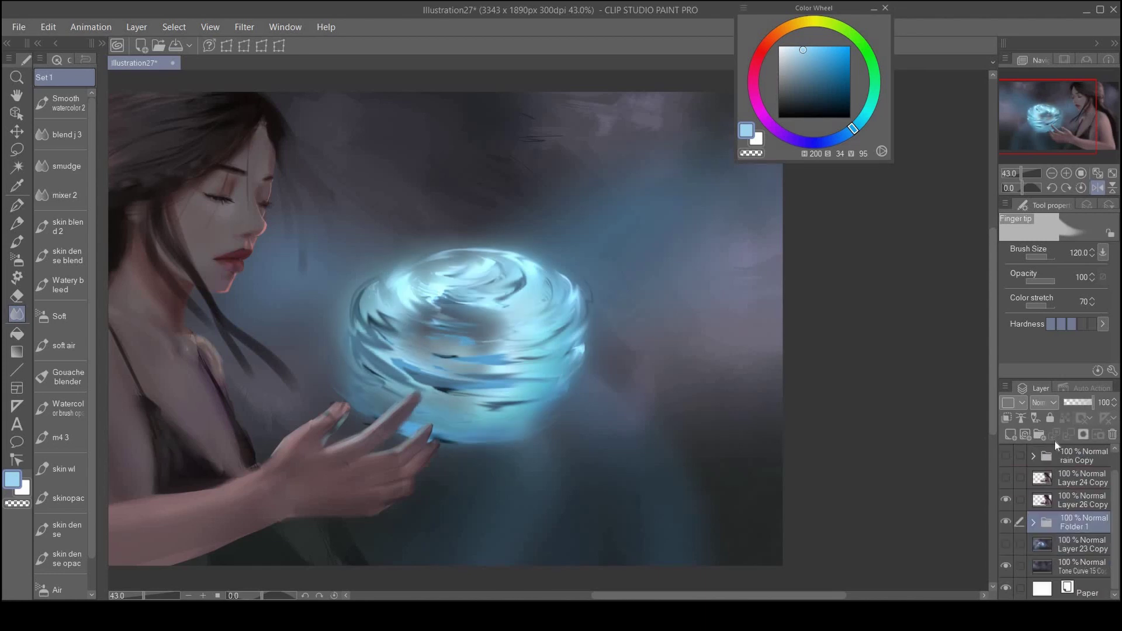
Step: Set the orb folder's blending mode to Through
click(1045, 402)
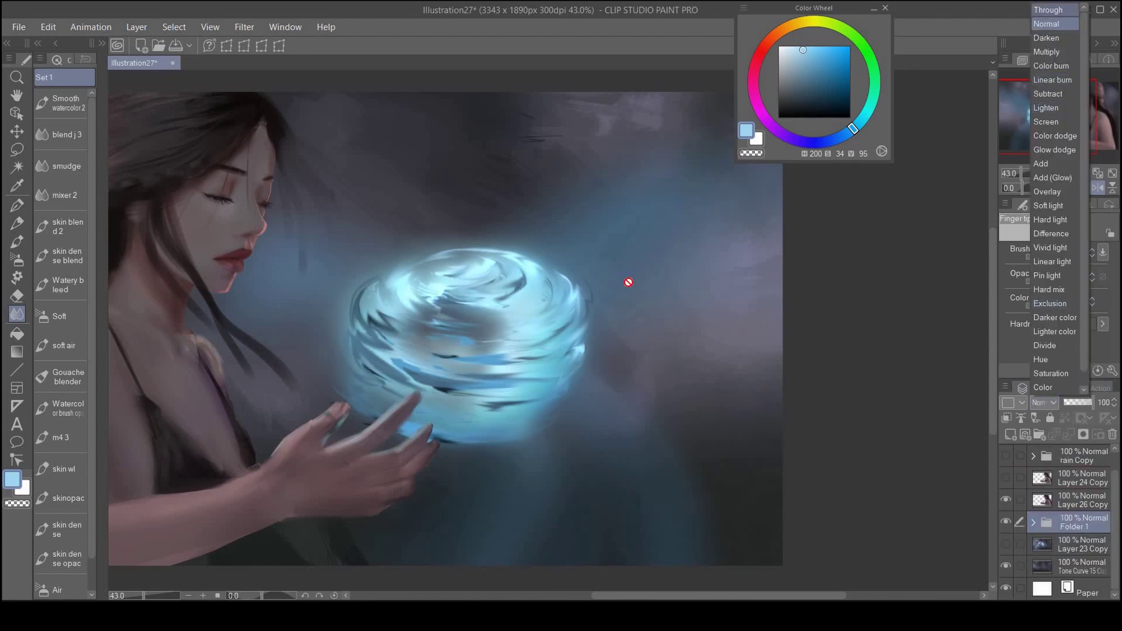
click(1049, 10)
drag(506, 366, 485, 376)
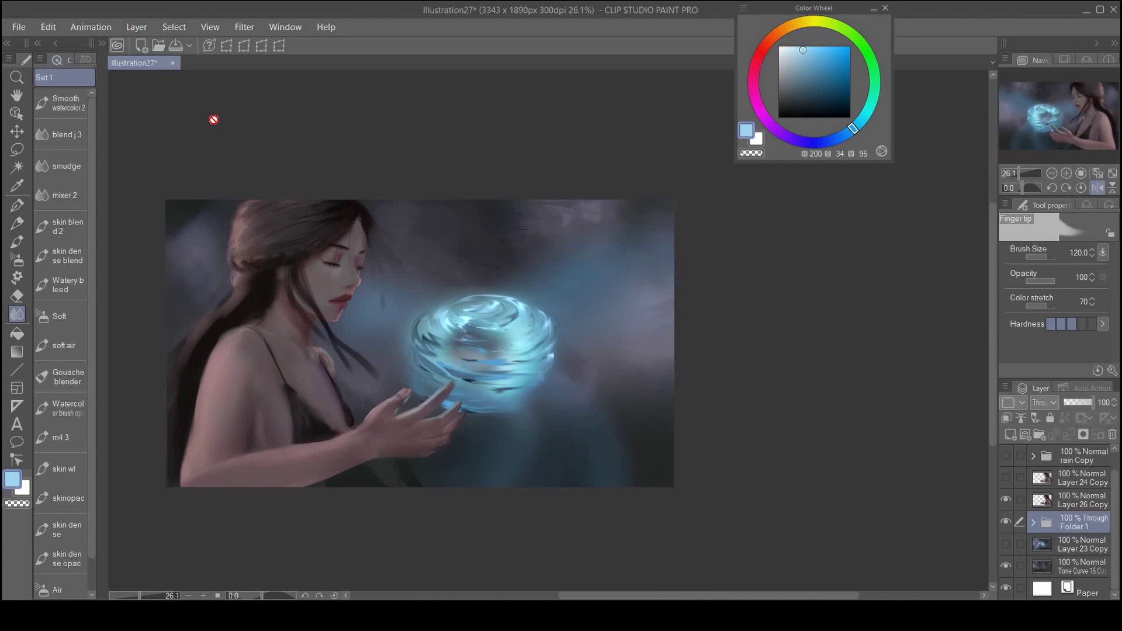
mouse_move(513, 383)
mouse_down()
mouse_move(533, 376)
mouse_move(529, 401)
mouse_move(505, 400)
mouse_up()
drag(697, 391, 716, 368)
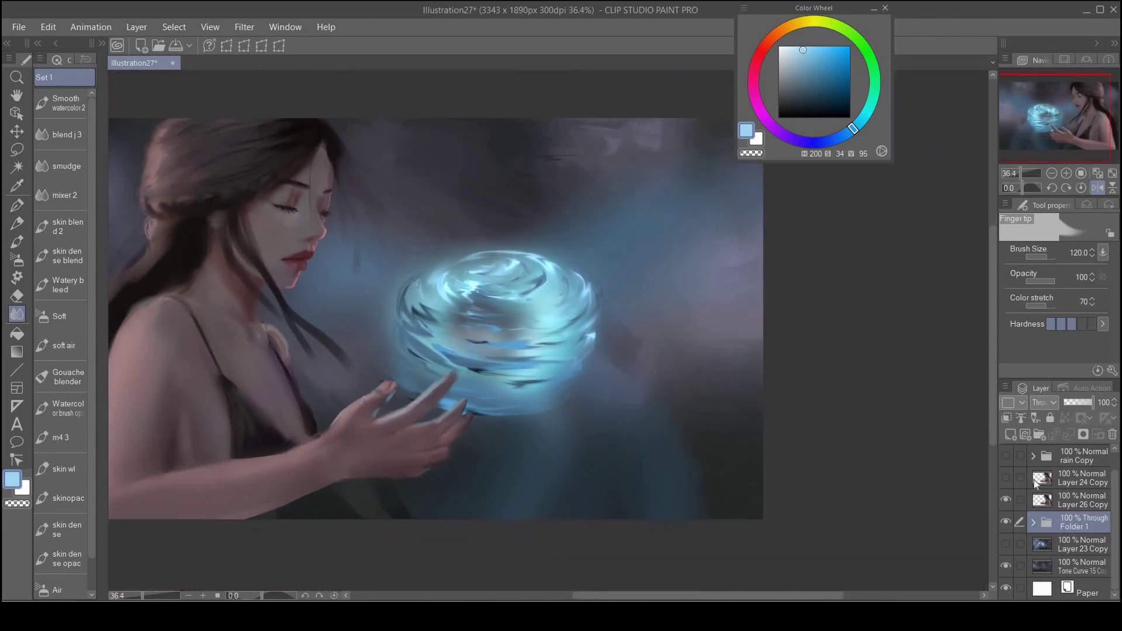
Step: Add a new layer inside the orb folder and airbrush pale blue light beneath the orb with the Soft brush at size 300
click(1033, 522)
click(1010, 434)
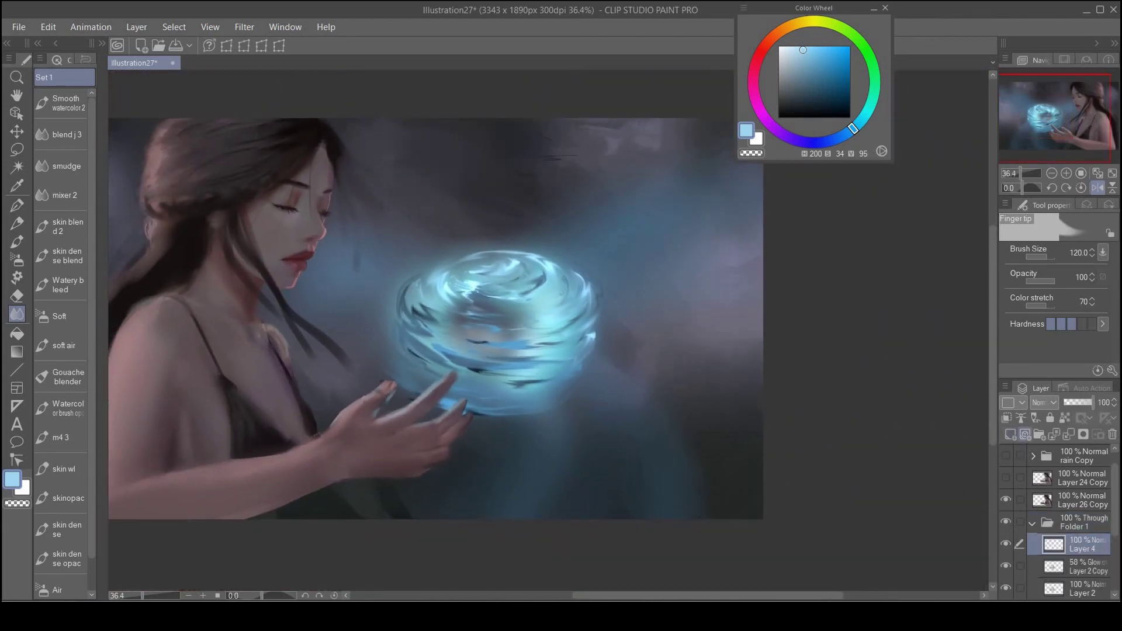
click(38, 317)
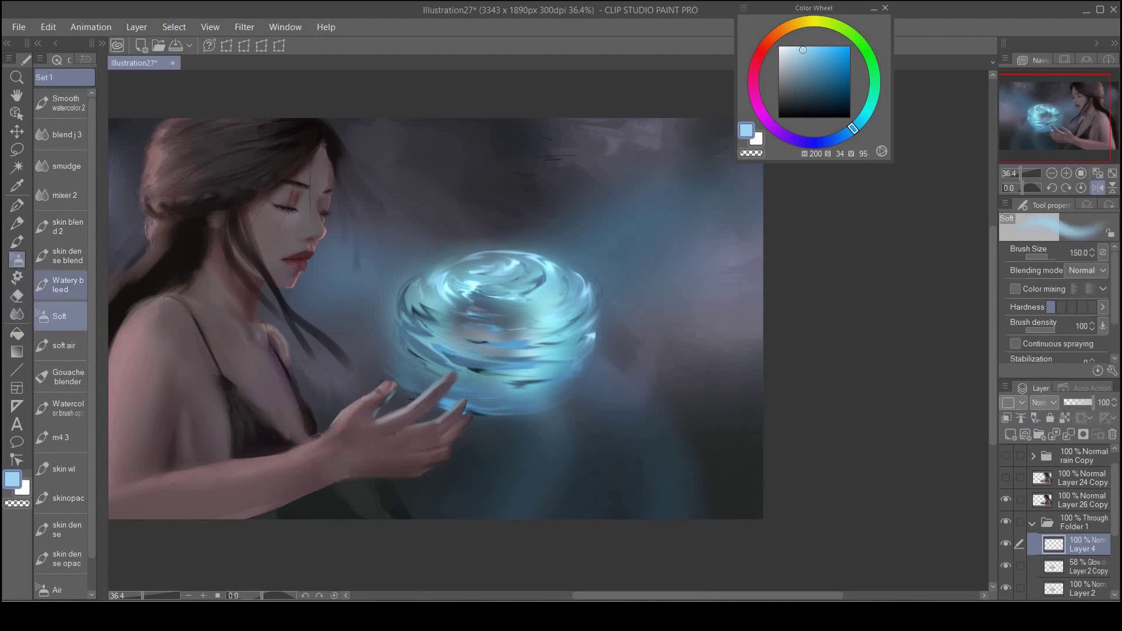
key(bracketright)
key(bracketright)
key(bracketright)
key(bracketright)
mouse_move(537, 419)
mouse_down()
mouse_move(391, 501)
mouse_move(353, 539)
mouse_up()
drag(508, 440, 379, 531)
mouse_move(548, 417)
mouse_down()
mouse_move(513, 502)
mouse_move(552, 500)
mouse_up()
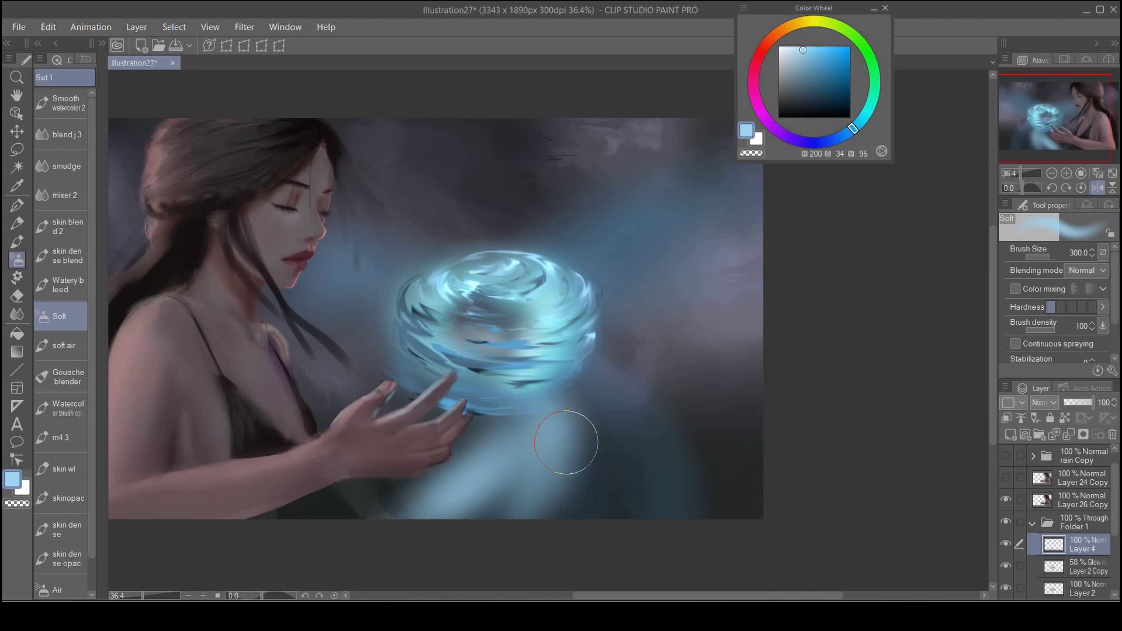
drag(571, 443, 573, 514)
Step: Tone down the light beneath the orb with soft strokes of a dark blue sampled from the background (H 205, S 36, V 26)
alt+click(658, 451)
mouse_move(561, 422)
mouse_down()
mouse_move(547, 488)
mouse_move(404, 528)
mouse_up()
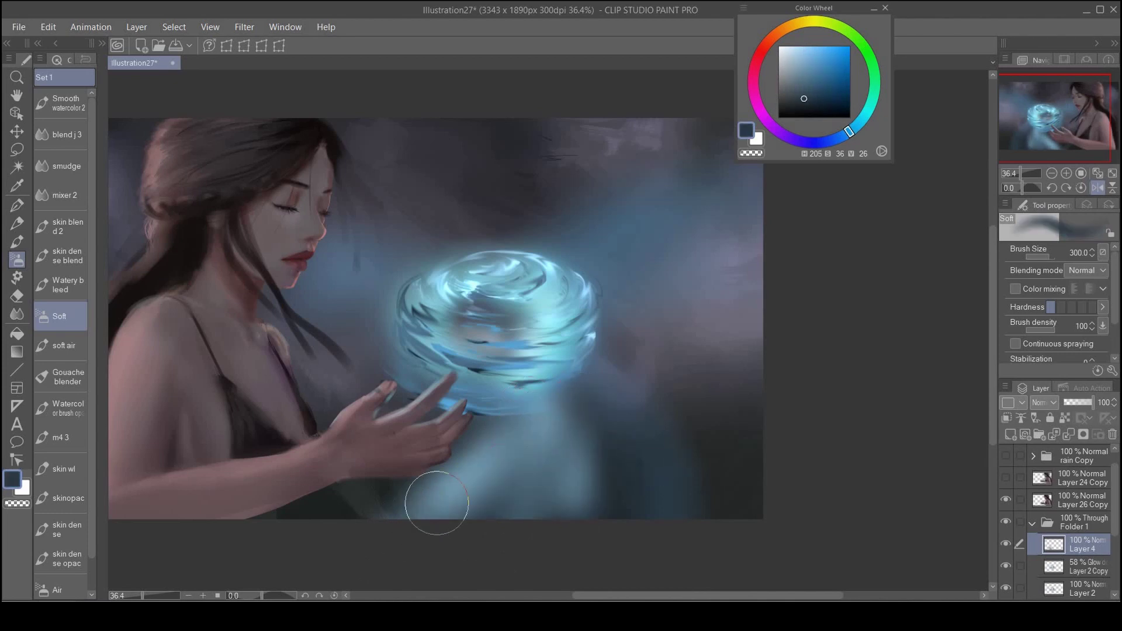
drag(485, 459, 437, 507)
drag(526, 404, 510, 511)
drag(535, 444, 554, 532)
drag(542, 417, 540, 488)
drag(490, 461, 404, 533)
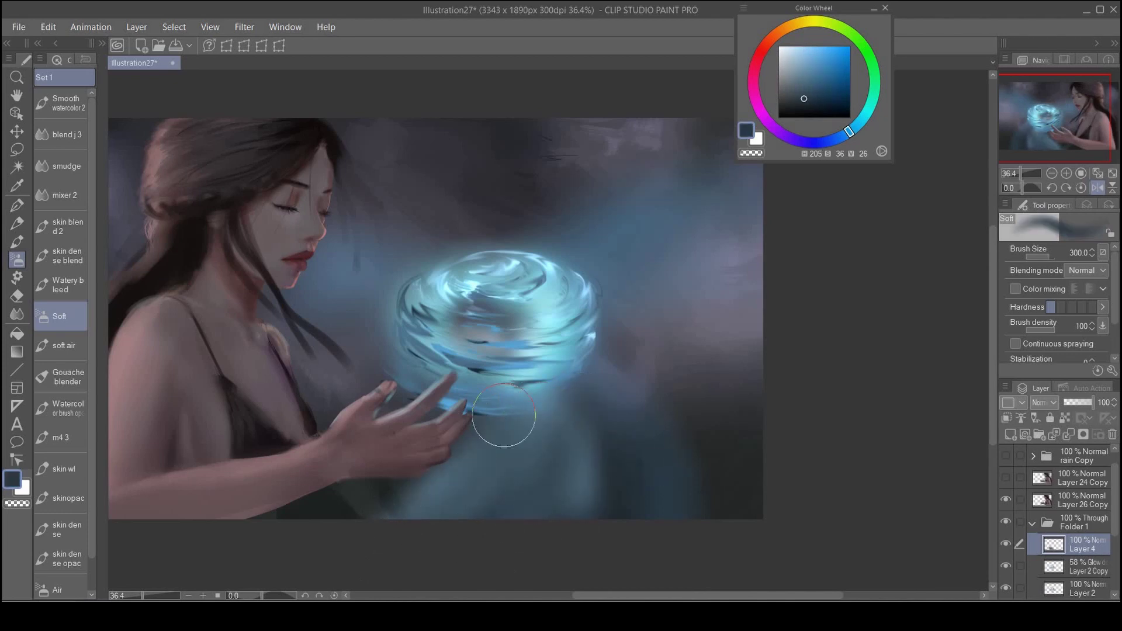
drag(494, 422, 449, 473)
Step: Brush soft light beams beneath the orb in a medium blue sampled from its lower edge (H 198, S 43, V 66)
alt+click(507, 400)
drag(517, 417, 372, 540)
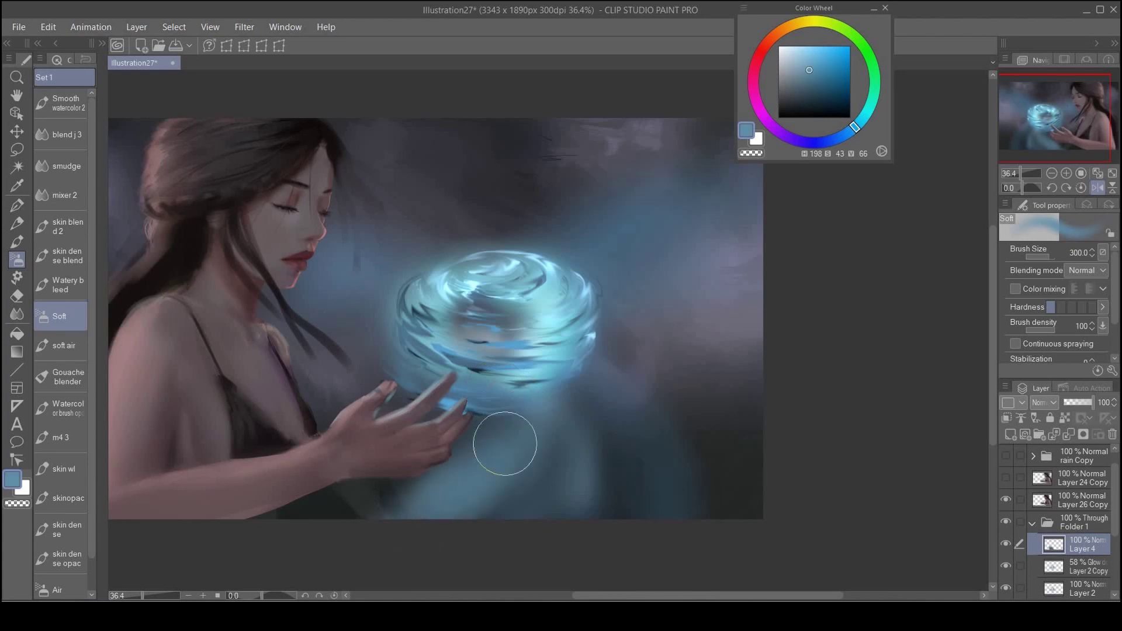
drag(511, 462, 513, 511)
drag(568, 460, 578, 487)
Step: Extend the medium blue glow across the background beside the orb, down its outer side and over its edge
mouse_move(754, 234)
mouse_down()
mouse_move(609, 273)
mouse_move(637, 239)
mouse_up()
mouse_move(722, 201)
mouse_down()
mouse_move(584, 261)
mouse_move(596, 297)
mouse_up()
mouse_move(551, 411)
mouse_down()
mouse_move(576, 314)
mouse_move(573, 444)
mouse_up()
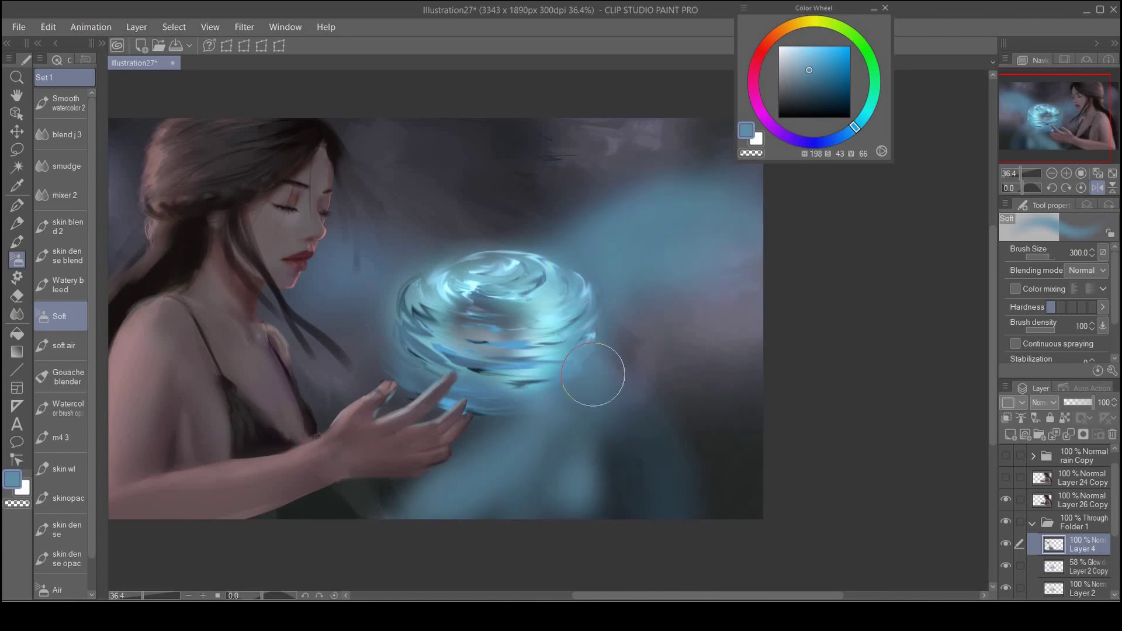
drag(602, 358, 596, 417)
drag(609, 332, 573, 485)
mouse_move(586, 242)
mouse_down()
mouse_move(486, 256)
mouse_move(427, 304)
mouse_move(402, 366)
mouse_up()
Step: Set the light layer's blending mode to Glow dodge and its opacity to 50%
click(1043, 402)
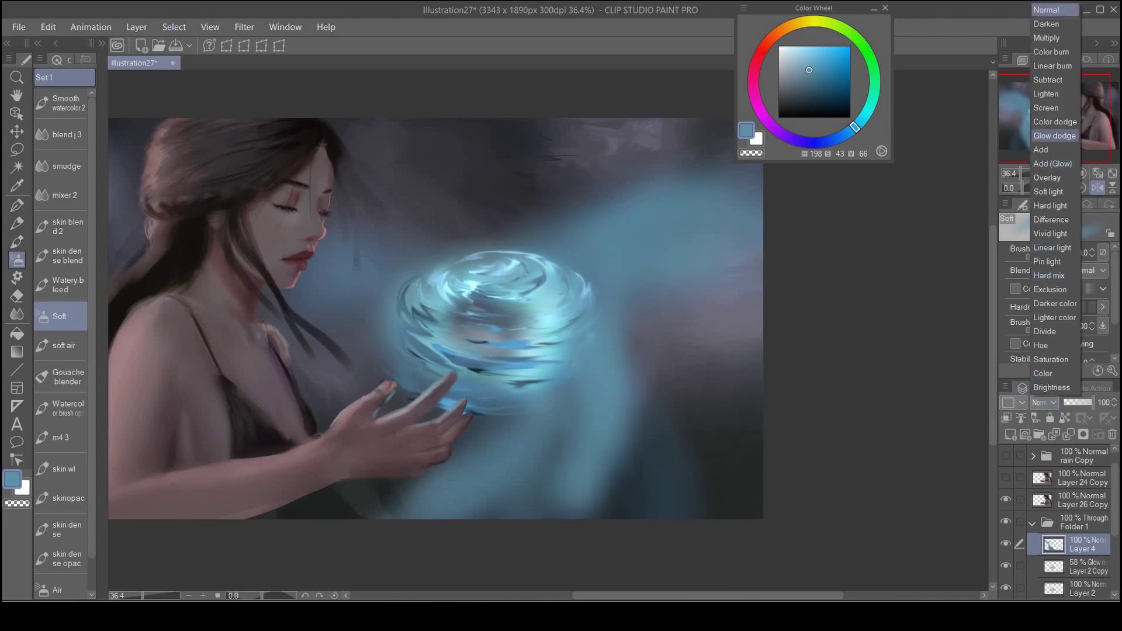
click(1055, 134)
drag(1078, 404, 1079, 406)
Step: Paint thin pale blue light streaks (H 198, S 35, V 100) beneath and beside the orb with the Soft brush at size 40
key(bracketleft)
key(bracketleft)
key(bracketleft)
key(bracketleft)
key(bracketleft)
key(bracketleft)
key(bracketleft)
key(bracketleft)
key(bracketleft)
key(bracketleft)
key(bracketleft)
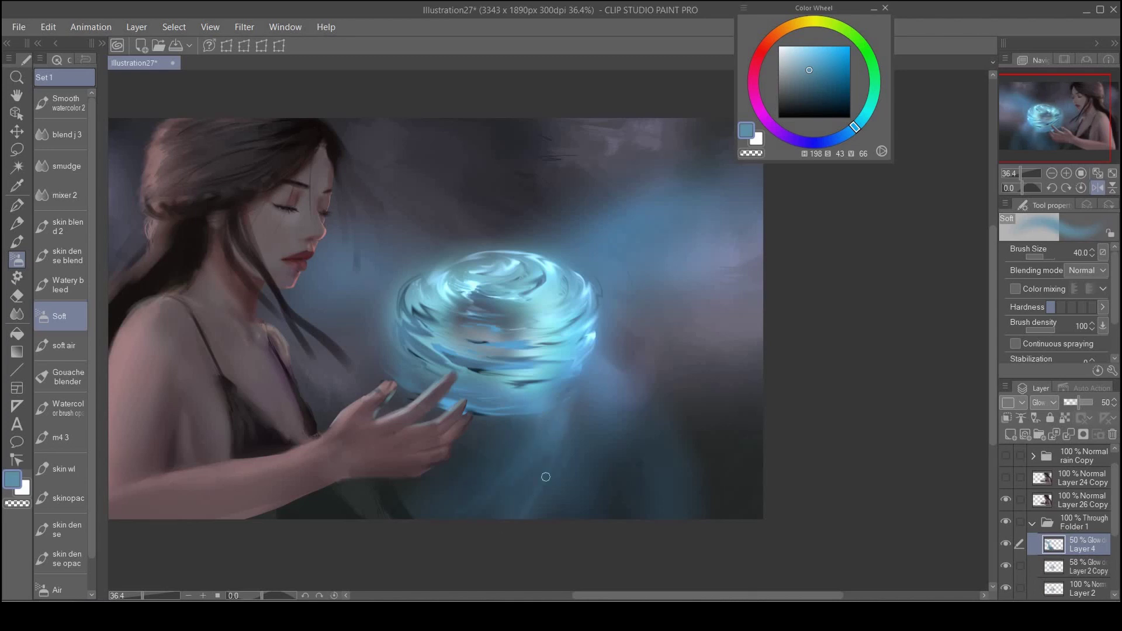
click(804, 47)
drag(548, 424, 479, 510)
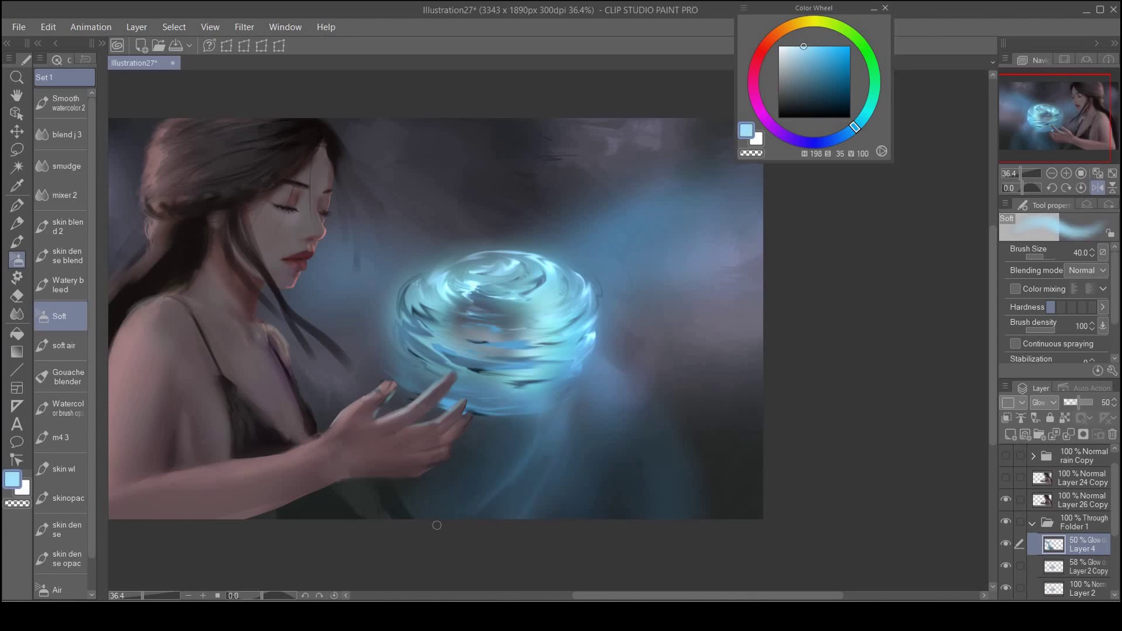
drag(573, 402, 559, 461)
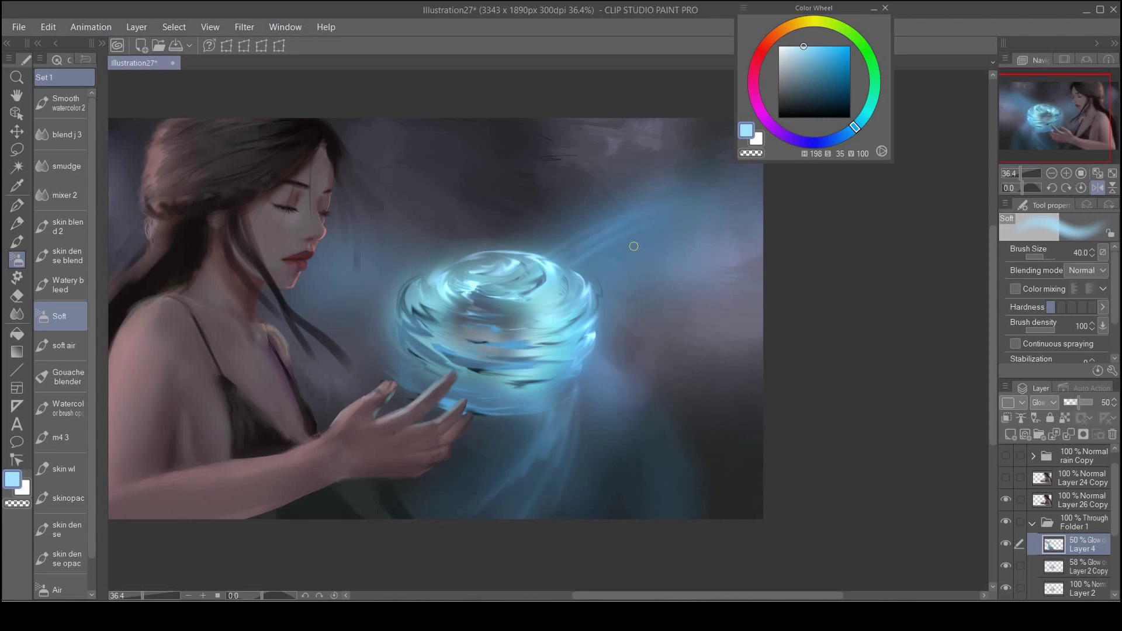
drag(725, 267, 595, 291)
mouse_move(492, 343)
mouse_down()
mouse_move(576, 356)
mouse_move(472, 361)
mouse_move(531, 362)
mouse_up()
Step: Make Layer 2 active and switch to the Blur tool at size 70
click(1085, 567)
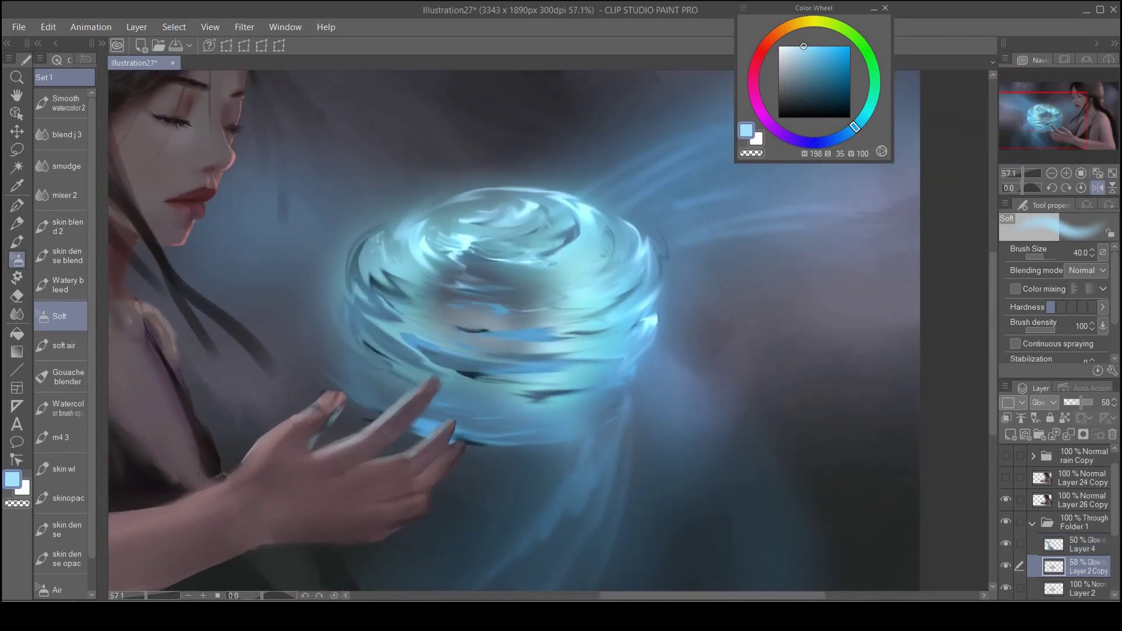
key(j)
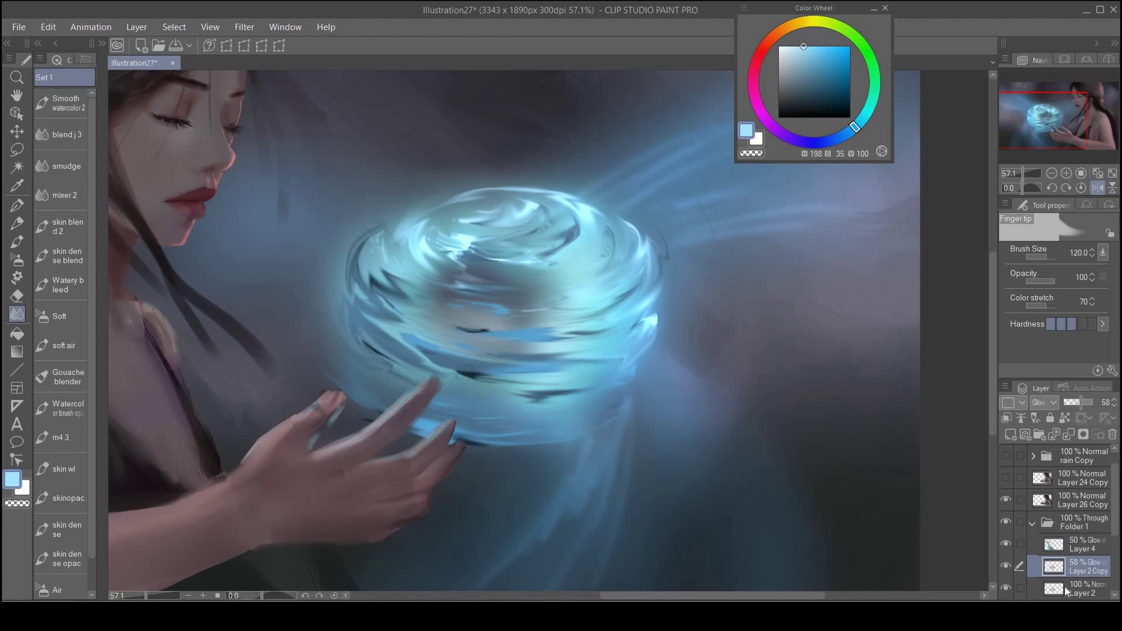
click(1067, 585)
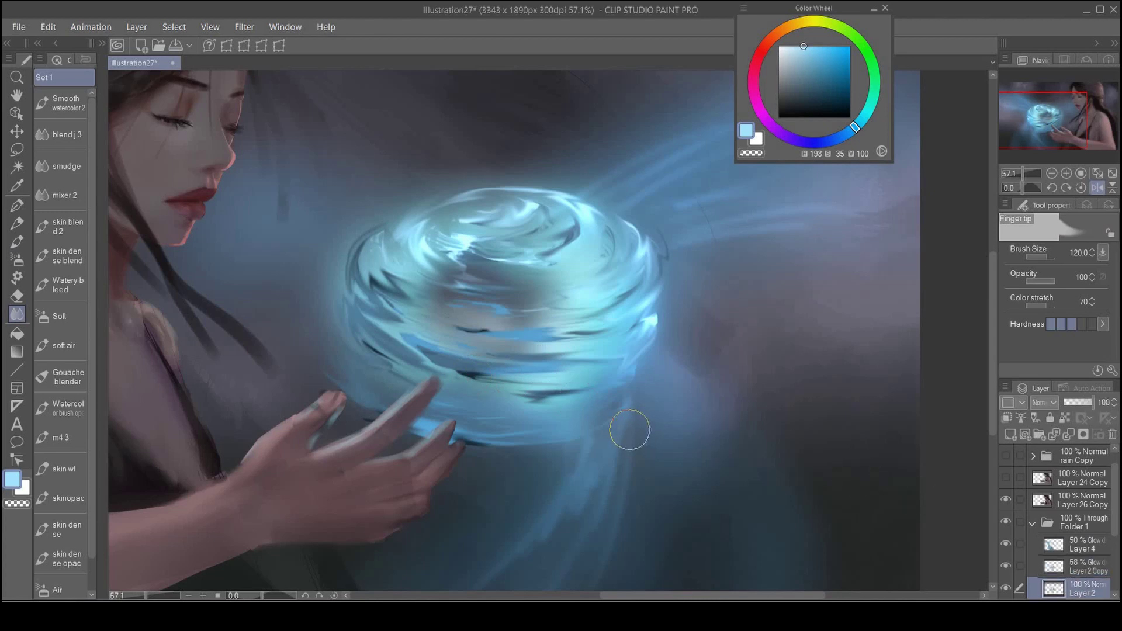
key(j)
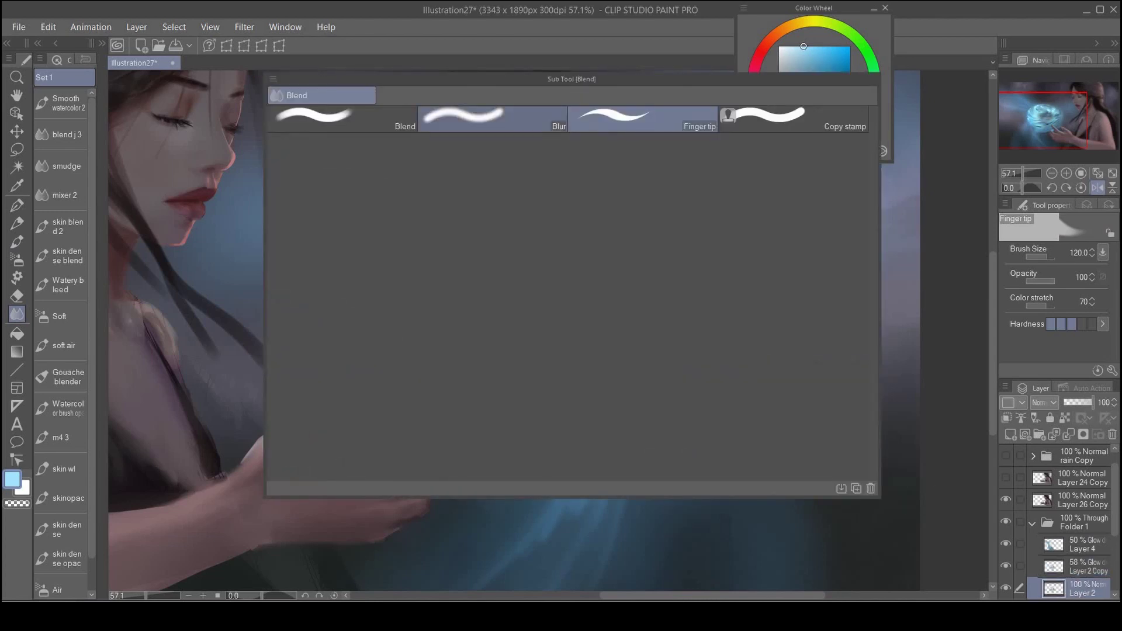
click(530, 118)
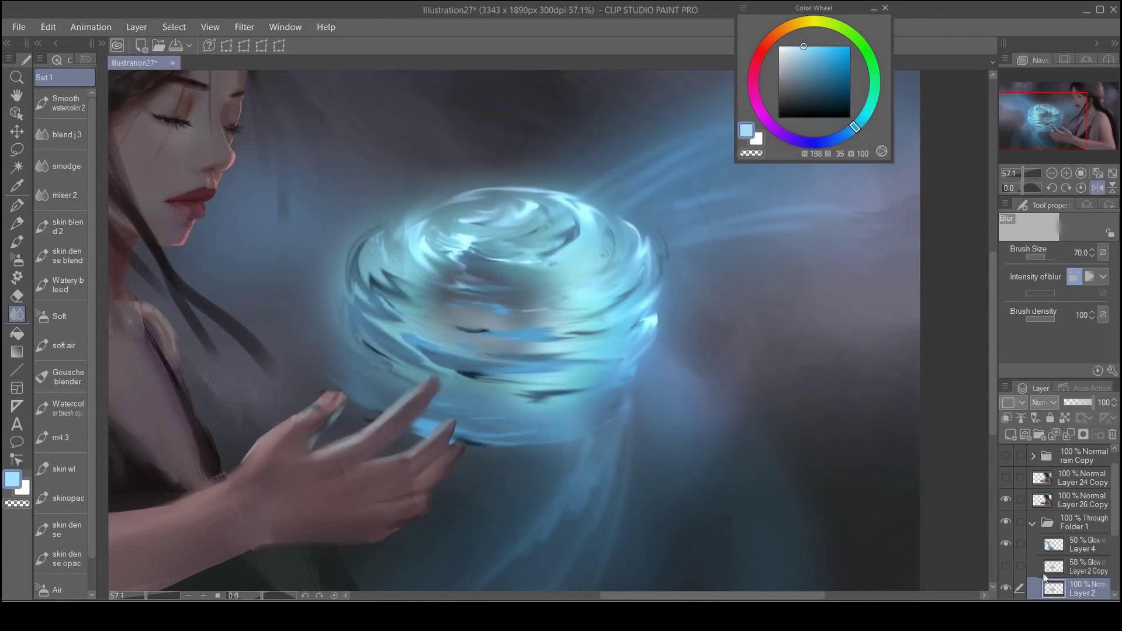
Step: Try to blur the dark gaps in the orb's lower bands with the Blur tool at density 100
click(1062, 567)
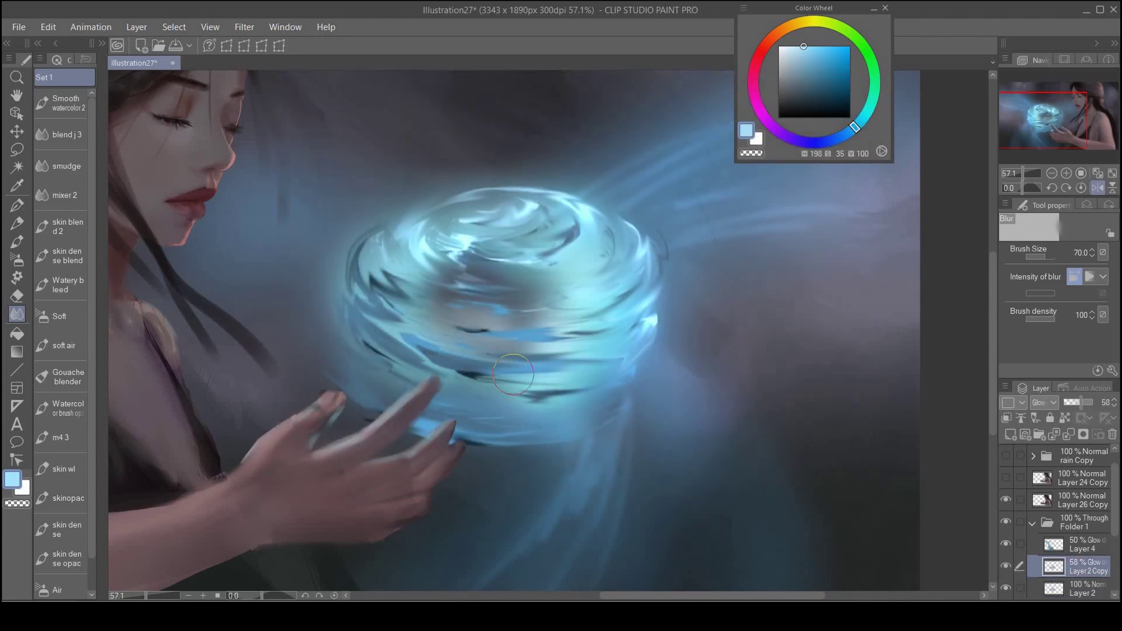
scroll(1069, 514, down, 2)
click(1006, 539)
click(1006, 539)
click(1005, 539)
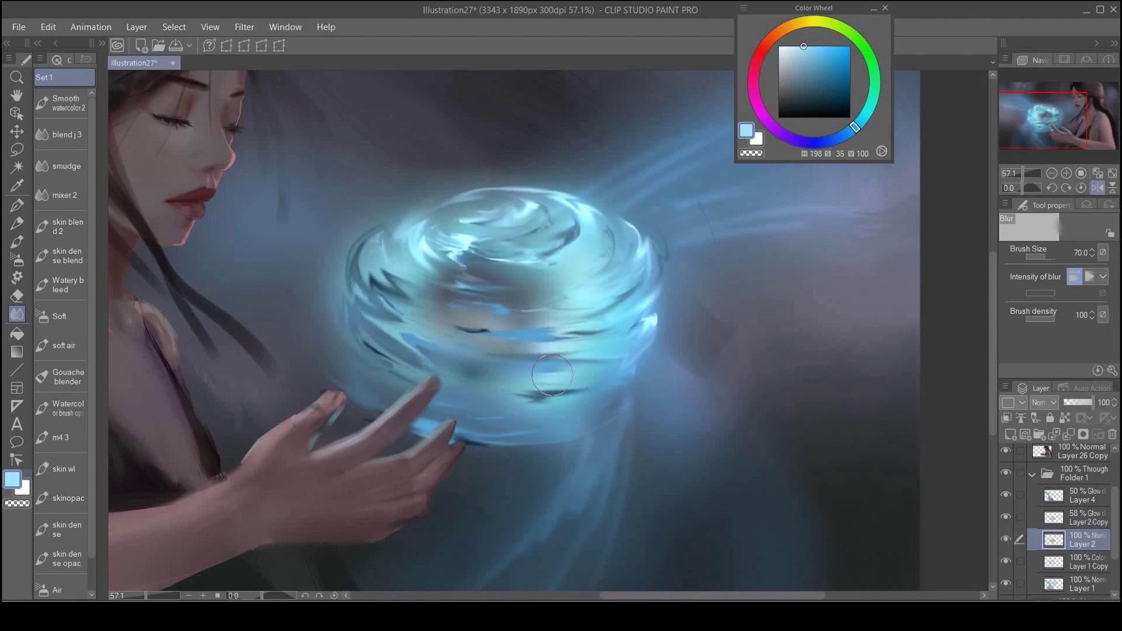
key(ctrl+z)
key(ctrl+z)
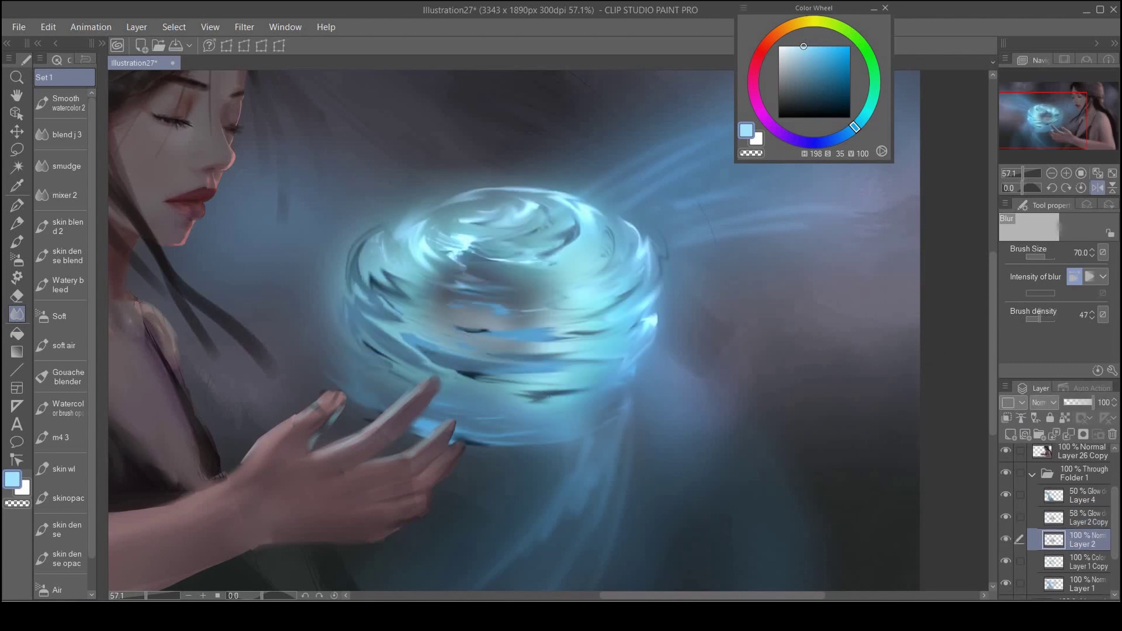
Step: Soften the dark gaps in the orb's bands with the Blur tool at size 70 and density 33
mouse_move(439, 373)
mouse_down()
mouse_move(550, 378)
mouse_move(441, 358)
mouse_up()
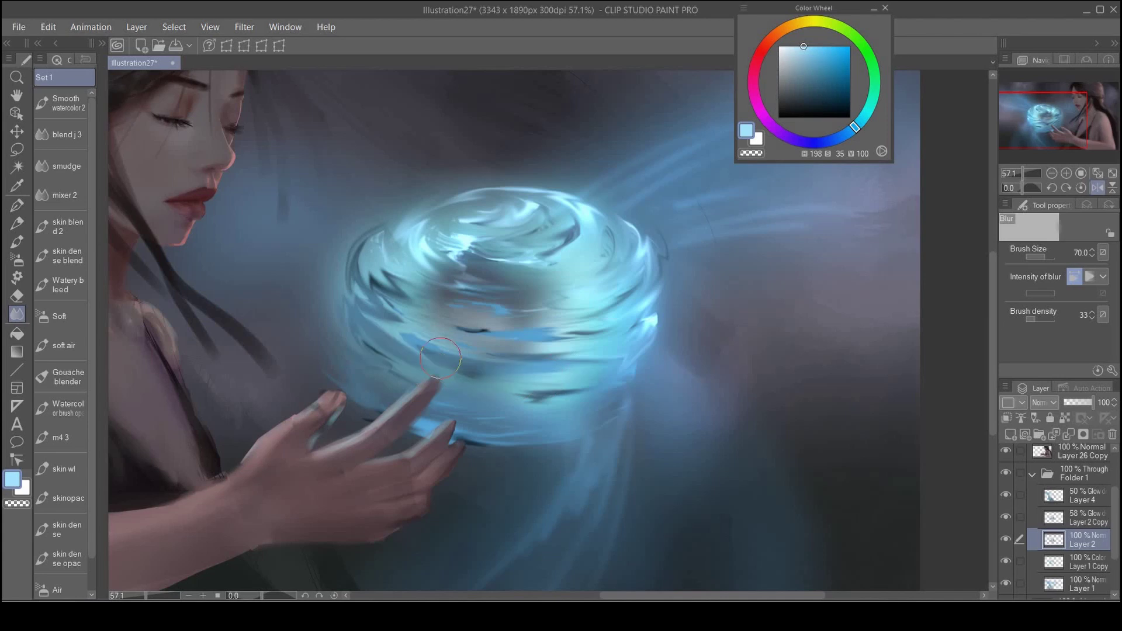
drag(606, 387, 529, 397)
drag(374, 276, 404, 298)
drag(457, 329, 492, 332)
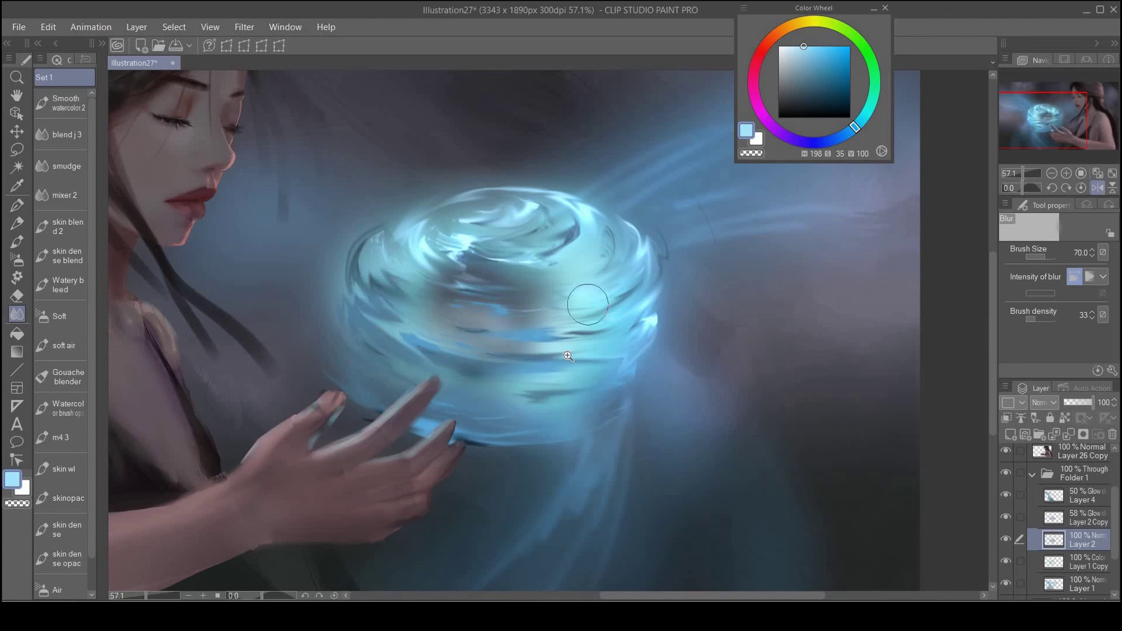
mouse_move(569, 358)
mouse_down()
mouse_move(533, 362)
mouse_move(555, 357)
mouse_up()
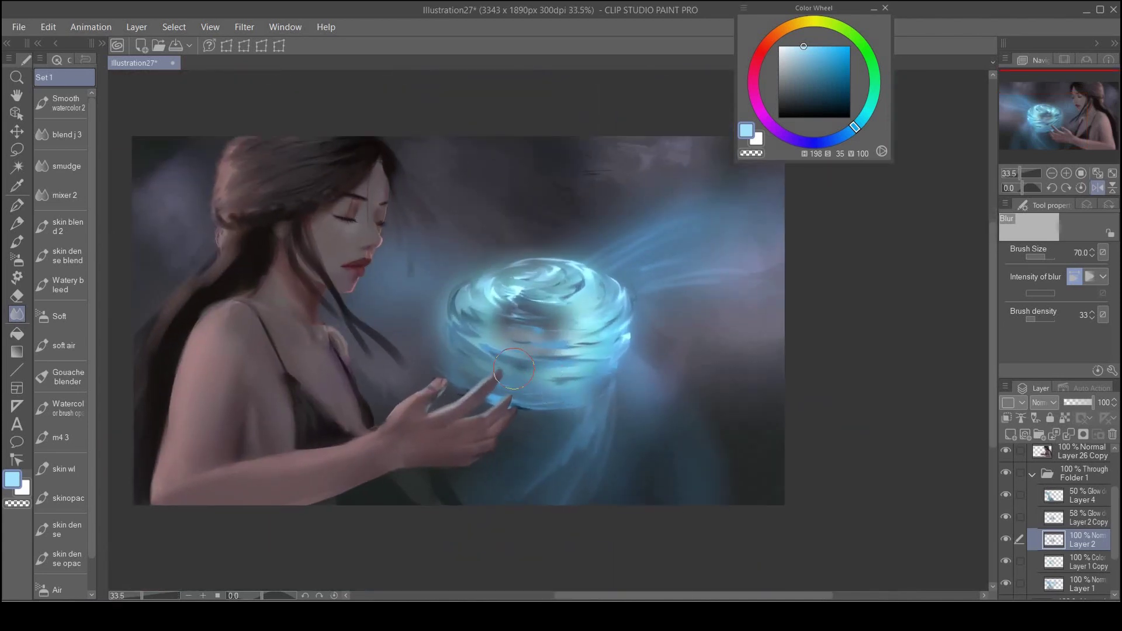
drag(518, 332, 602, 341)
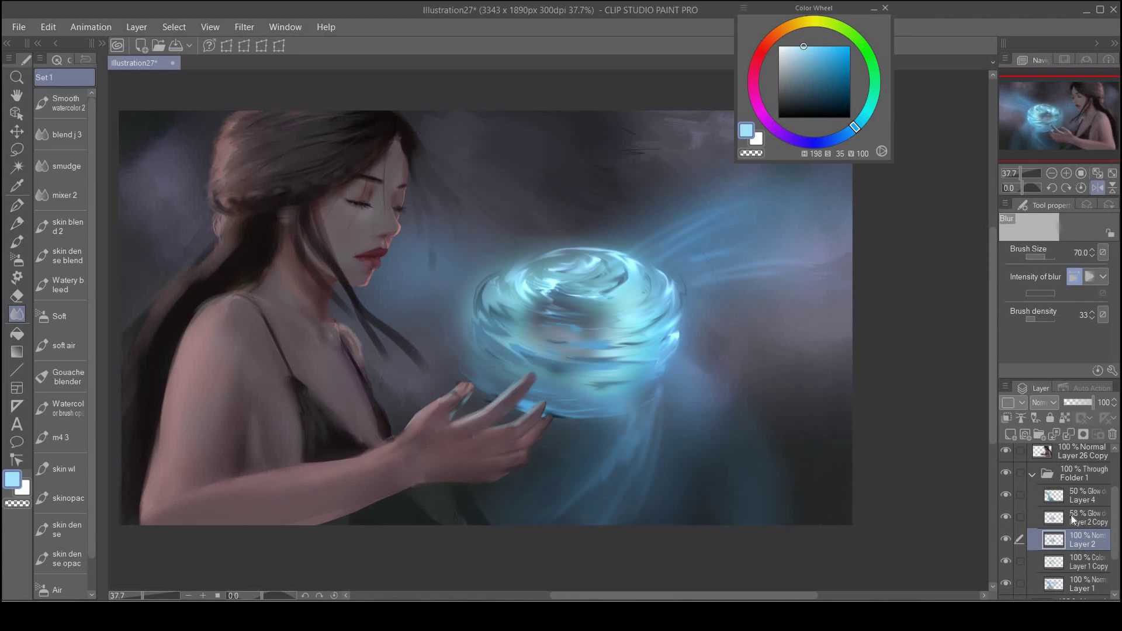
Step: Add a layer above Layer 4 and paint muted reddish-brown dabs (H 349, S 15, V 42) on the orb with the Soft brush at size 60
click(1063, 498)
click(1009, 435)
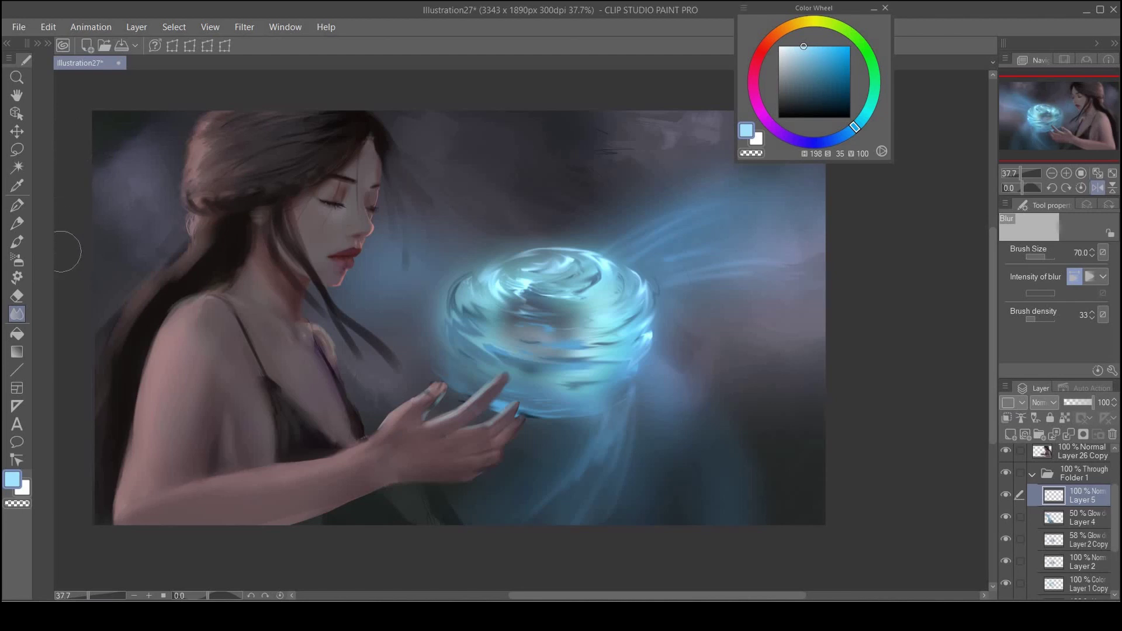
click(20, 266)
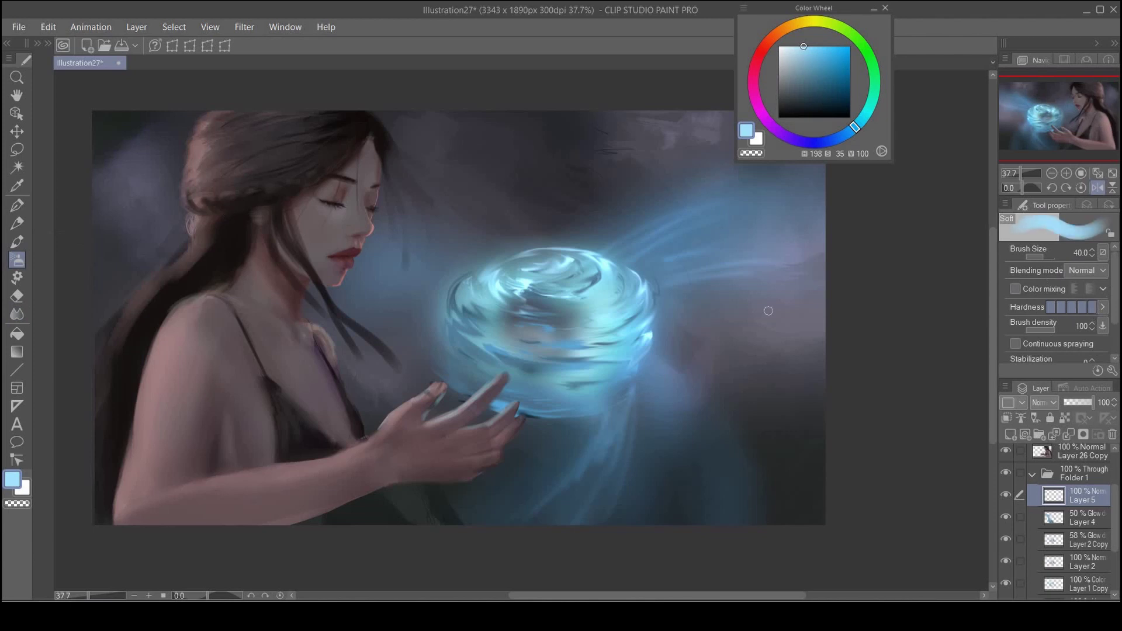
alt+click(213, 350)
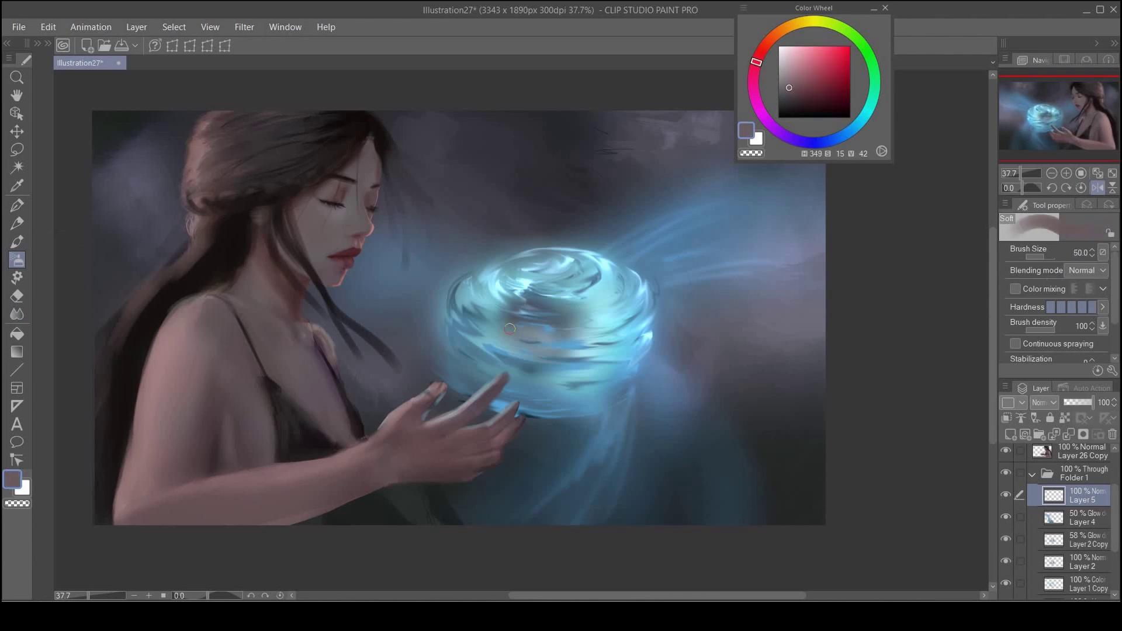
drag(471, 328, 465, 337)
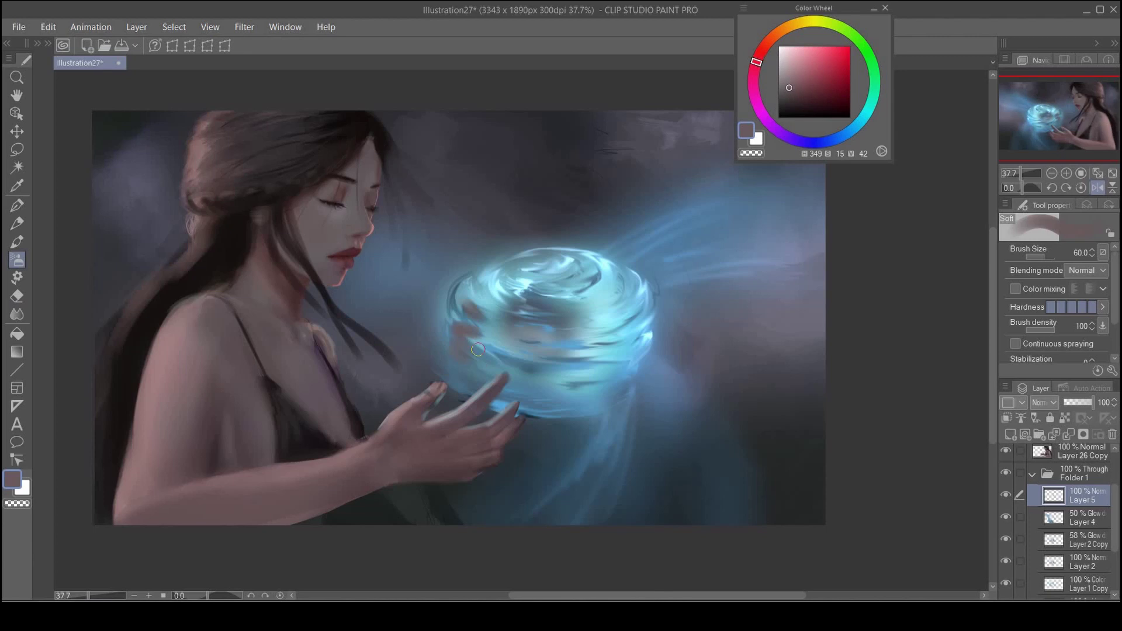
drag(612, 323, 564, 324)
mouse_move(624, 304)
mouse_down()
mouse_move(635, 295)
mouse_move(590, 305)
mouse_move(637, 284)
mouse_up()
Step: Paint brighter red (H 349, S 56, V 70) and dark red (S 51, V 38) dabs on the orb's right and lower bands
click(816, 67)
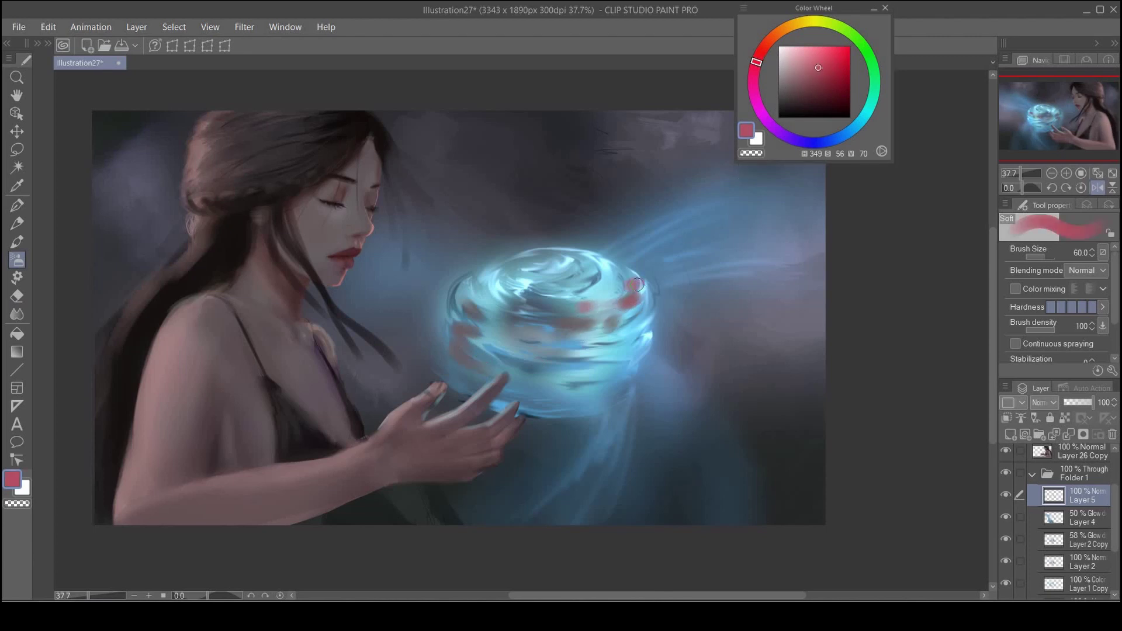
mouse_move(615, 341)
mouse_down()
mouse_move(578, 353)
mouse_move(597, 374)
mouse_up()
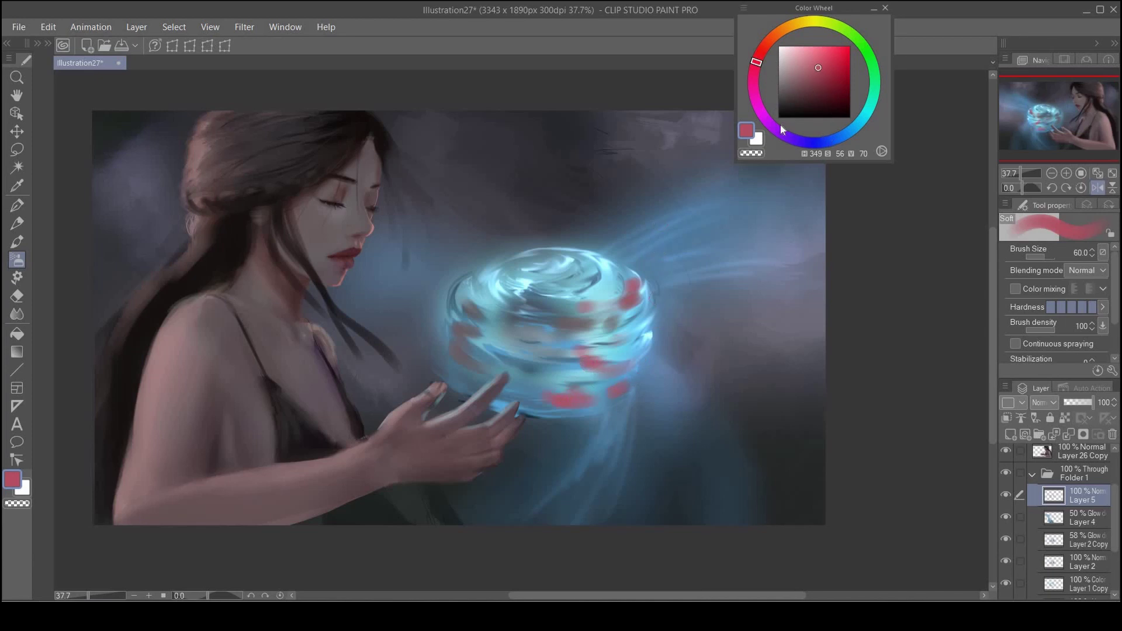
click(815, 90)
drag(600, 370, 640, 329)
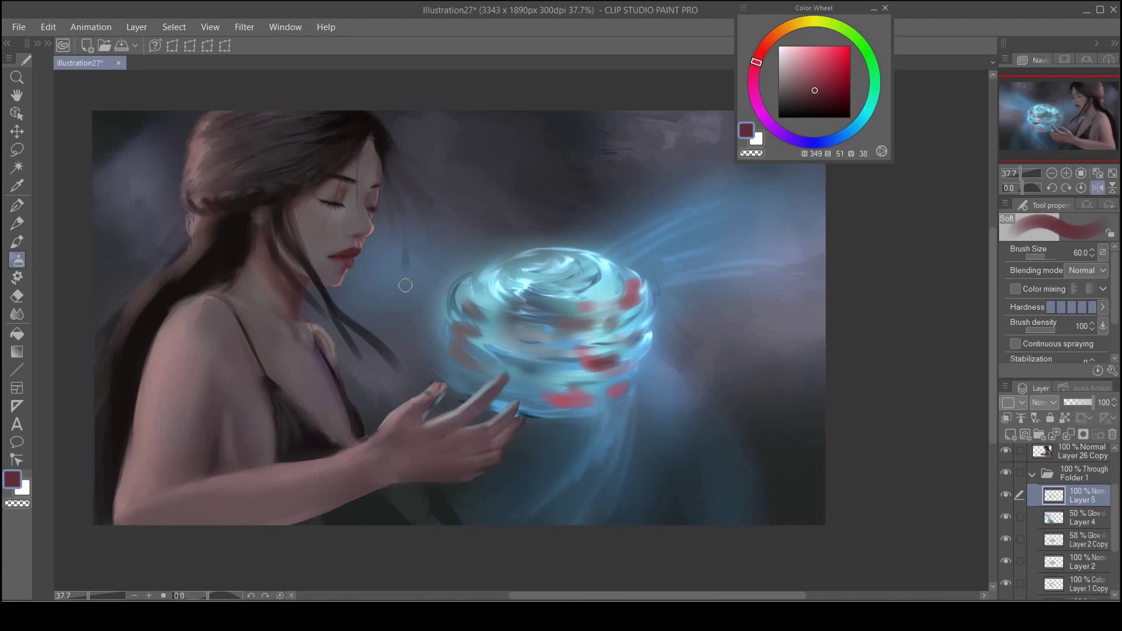
Step: Smear the red dabs into streaks following the orb's curved bands with the Finger tip tool at size 120
key(j)
key(s)
click(508, 105)
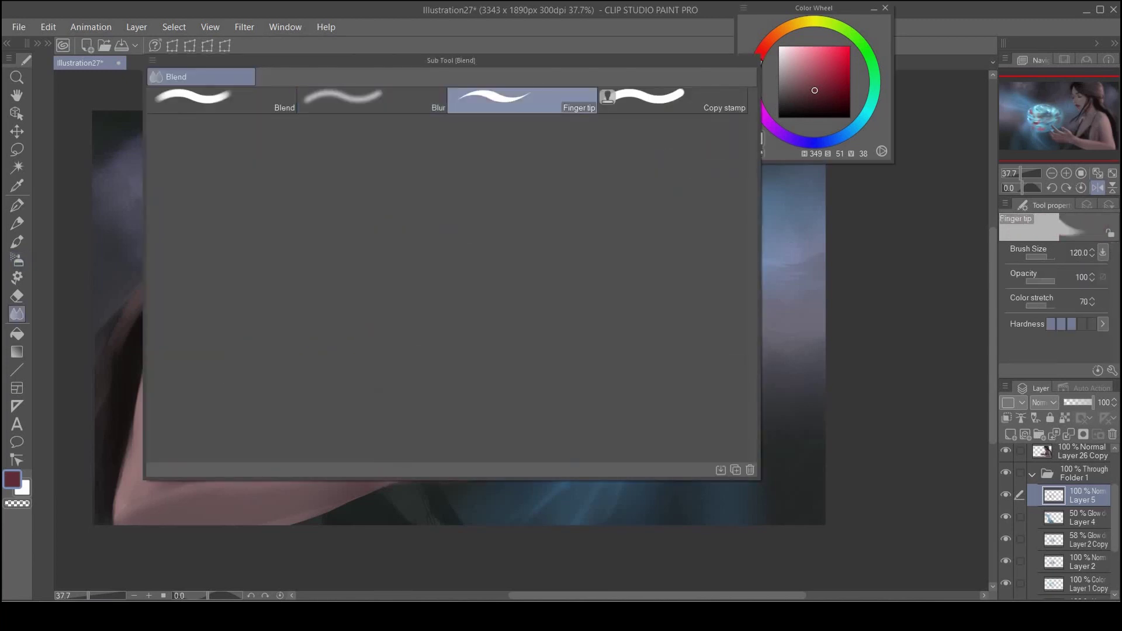
drag(610, 294, 526, 308)
mouse_move(629, 283)
mouse_down()
mouse_move(573, 323)
mouse_move(646, 260)
mouse_up()
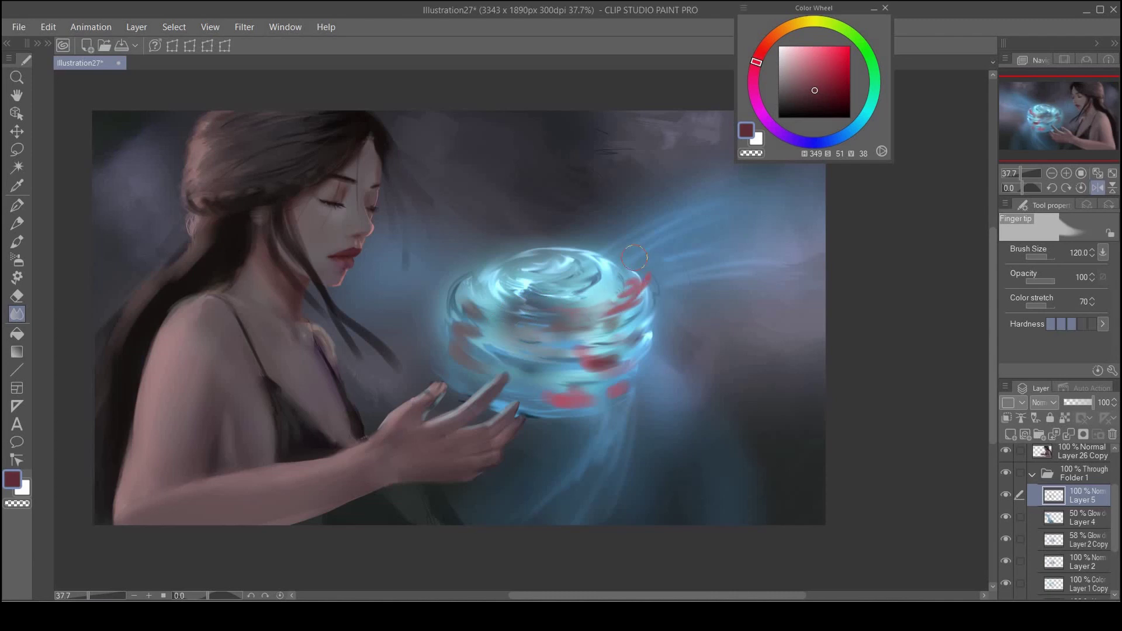
mouse_move(588, 286)
mouse_down()
mouse_move(608, 319)
mouse_move(643, 314)
mouse_up()
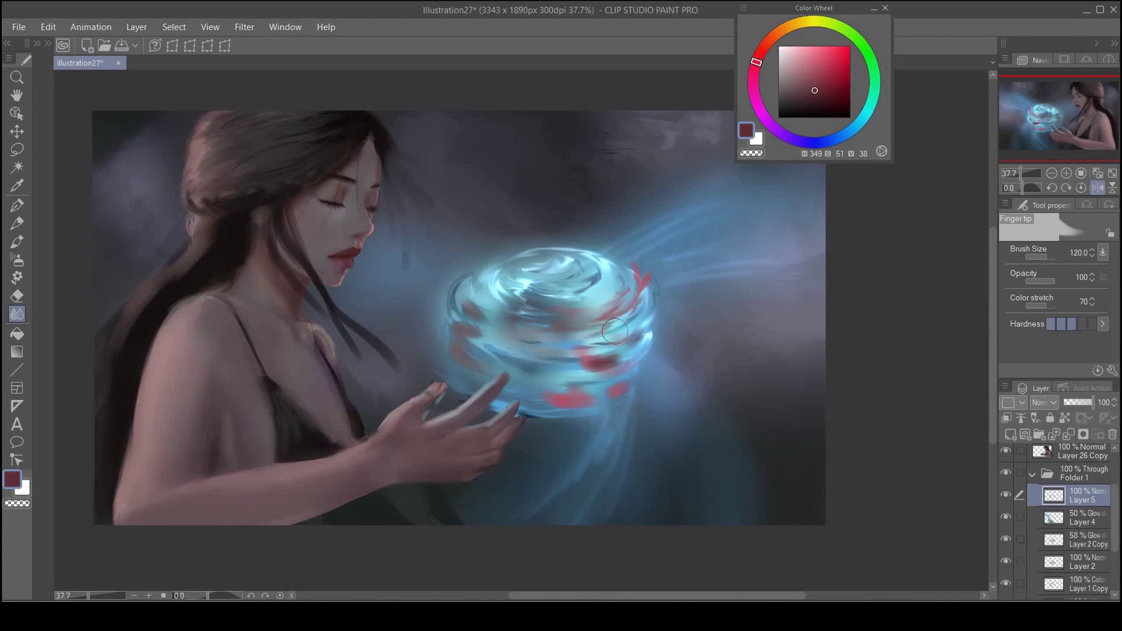
mouse_move(623, 358)
mouse_down()
mouse_move(535, 364)
mouse_move(619, 369)
mouse_move(555, 369)
mouse_move(631, 360)
mouse_move(624, 372)
mouse_up()
drag(562, 394, 651, 387)
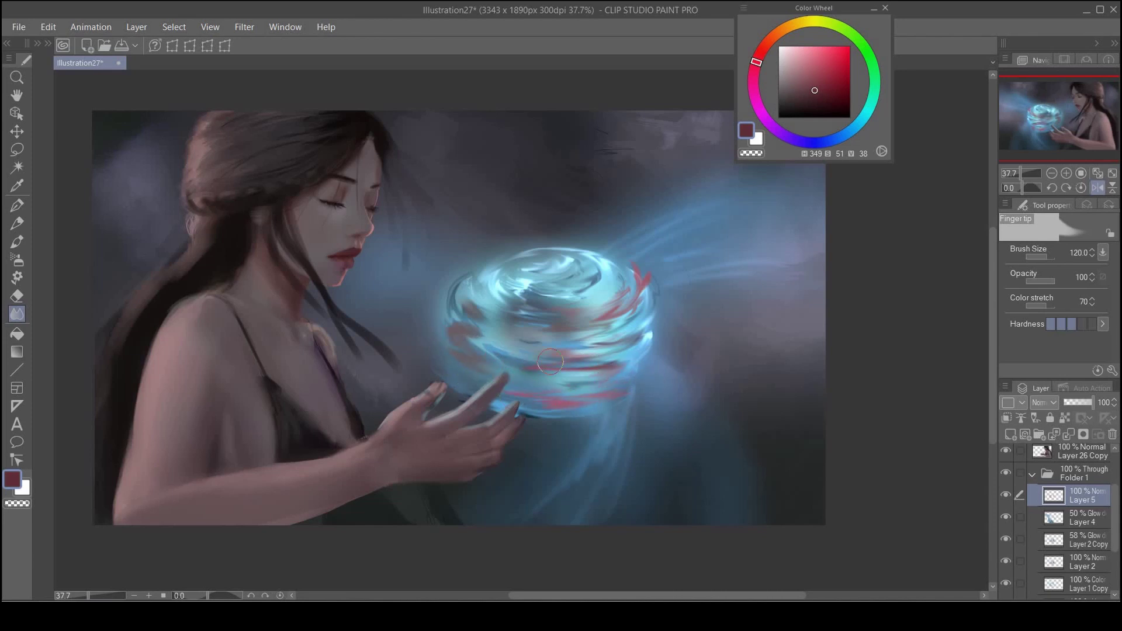
mouse_move(457, 299)
mouse_down()
mouse_move(479, 327)
mouse_move(592, 345)
mouse_move(638, 291)
mouse_up()
mouse_move(636, 270)
mouse_down()
mouse_move(645, 312)
mouse_move(608, 327)
mouse_up()
drag(596, 368, 495, 364)
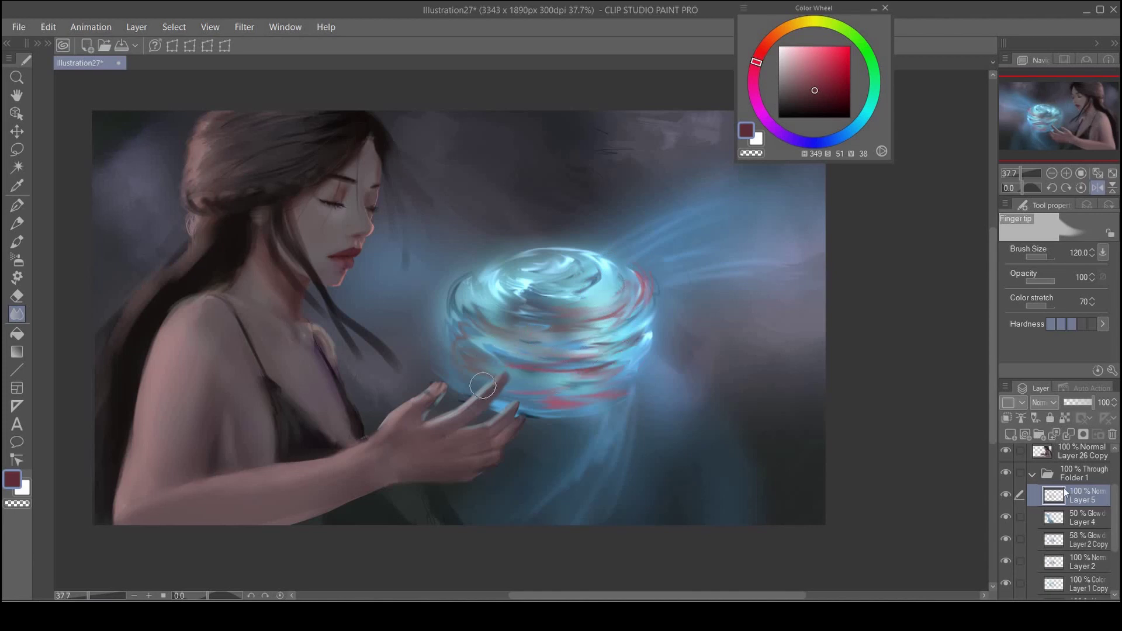
Step: Smudge the light streaks below and beside the orb on Layer 4 with the Finger tip tool at size 170
click(1081, 518)
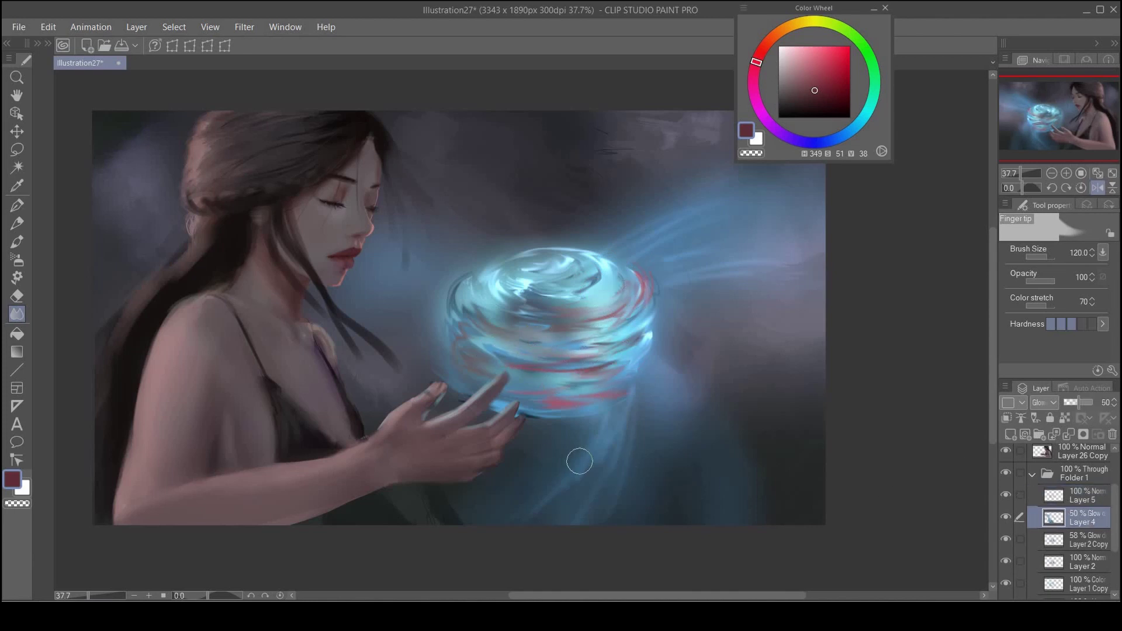
key(bracketright)
key(bracketright)
mouse_move(614, 431)
mouse_down()
mouse_move(606, 490)
mouse_move(632, 450)
mouse_move(637, 399)
mouse_up()
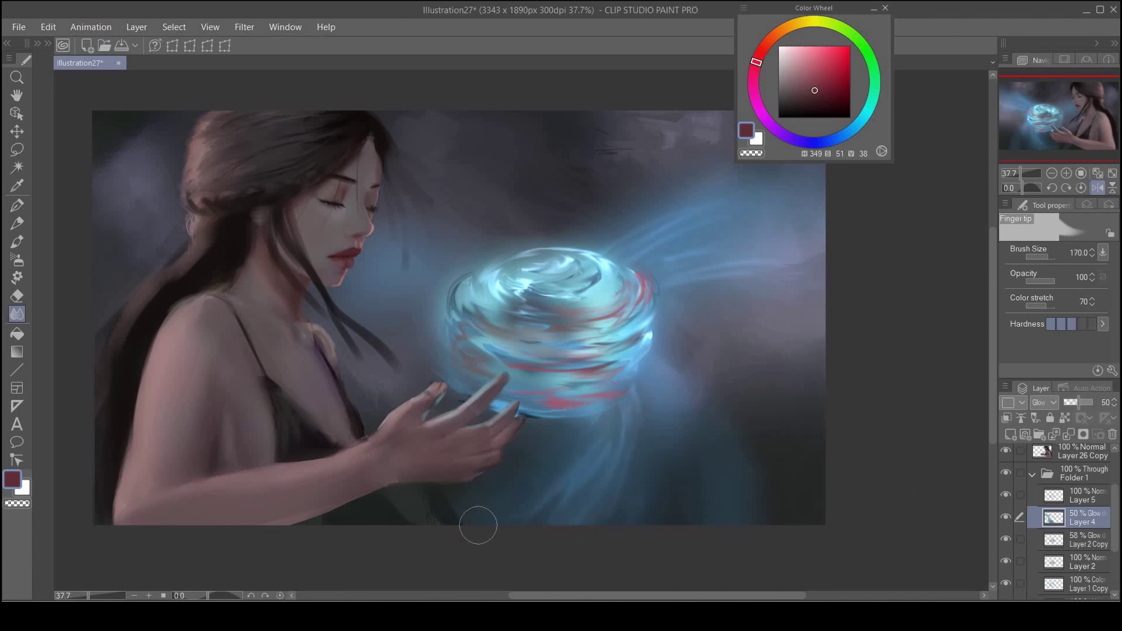
drag(608, 246, 755, 198)
mouse_move(615, 264)
mouse_down()
mouse_move(801, 230)
mouse_move(814, 241)
mouse_move(771, 269)
mouse_up()
mouse_move(643, 288)
mouse_down()
mouse_move(834, 286)
mouse_move(853, 273)
mouse_up()
drag(614, 270, 805, 237)
drag(629, 245, 768, 218)
drag(603, 261, 718, 235)
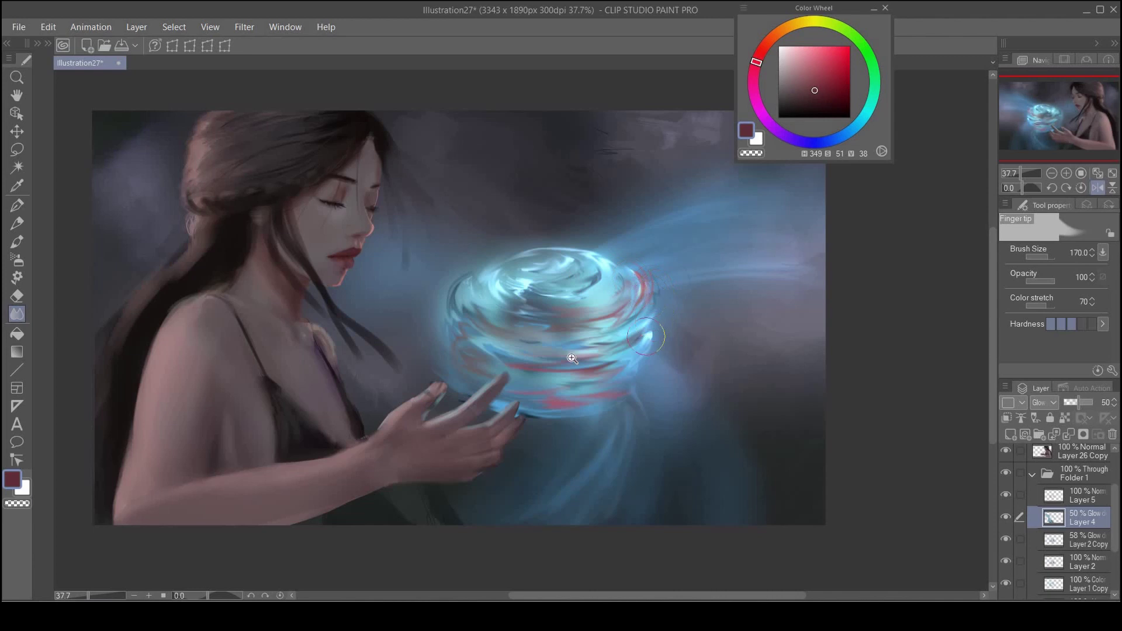
Step: Collapse Folder 1 and add a new layer above Layer 26 Copy
scroll(566, 360, down, 5)
scroll(558, 358, up, 2)
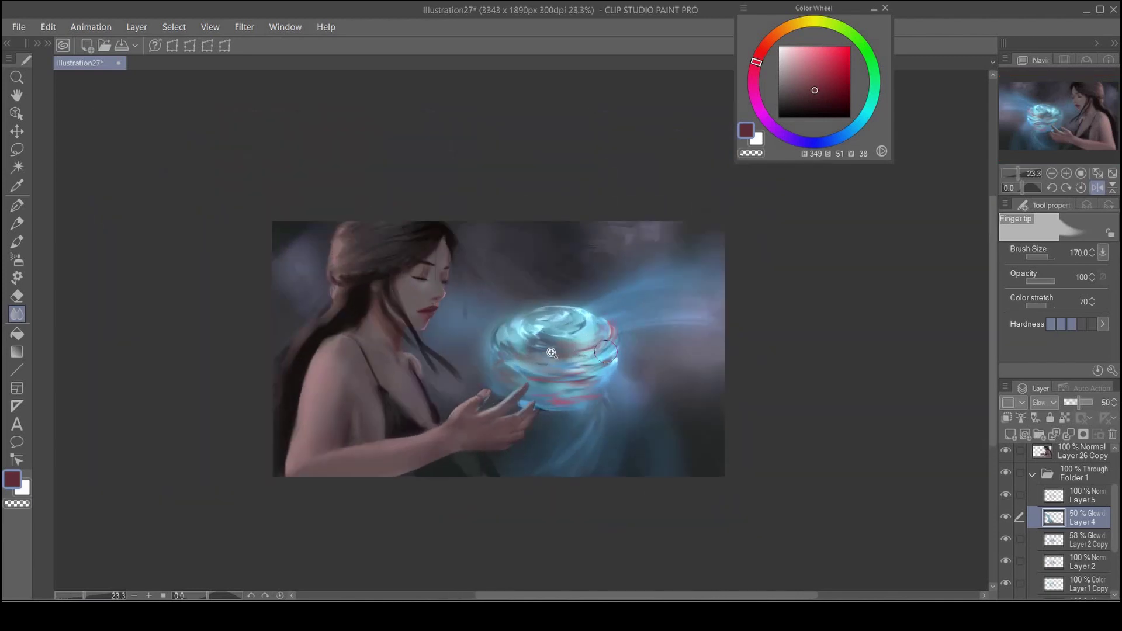
scroll(546, 383, up, 1)
click(1061, 494)
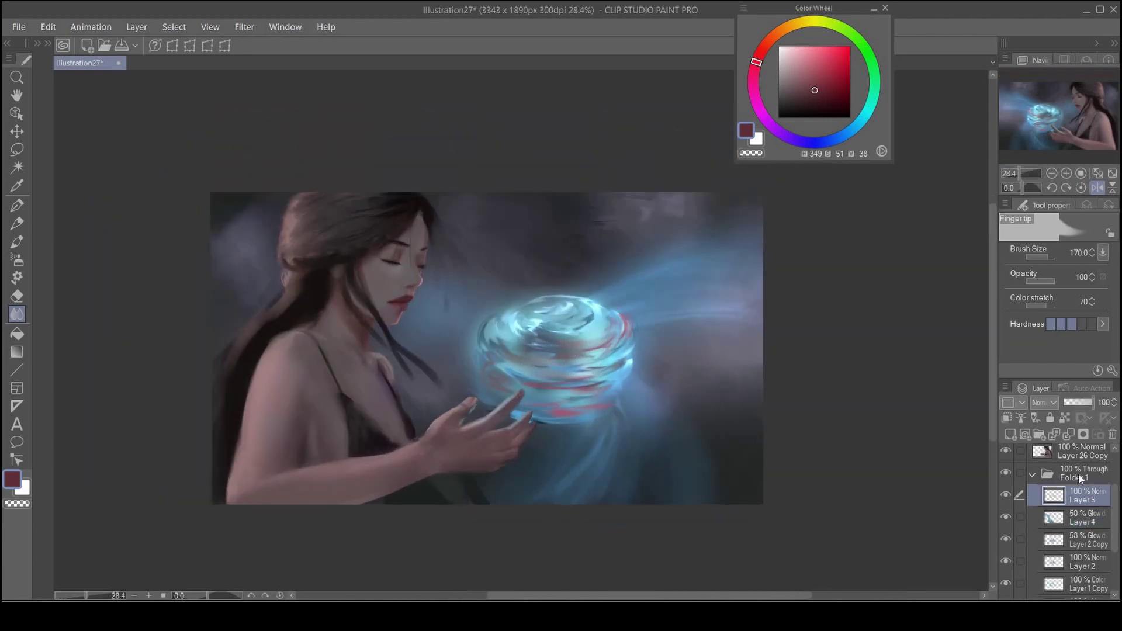
drag(1116, 495, 1115, 478)
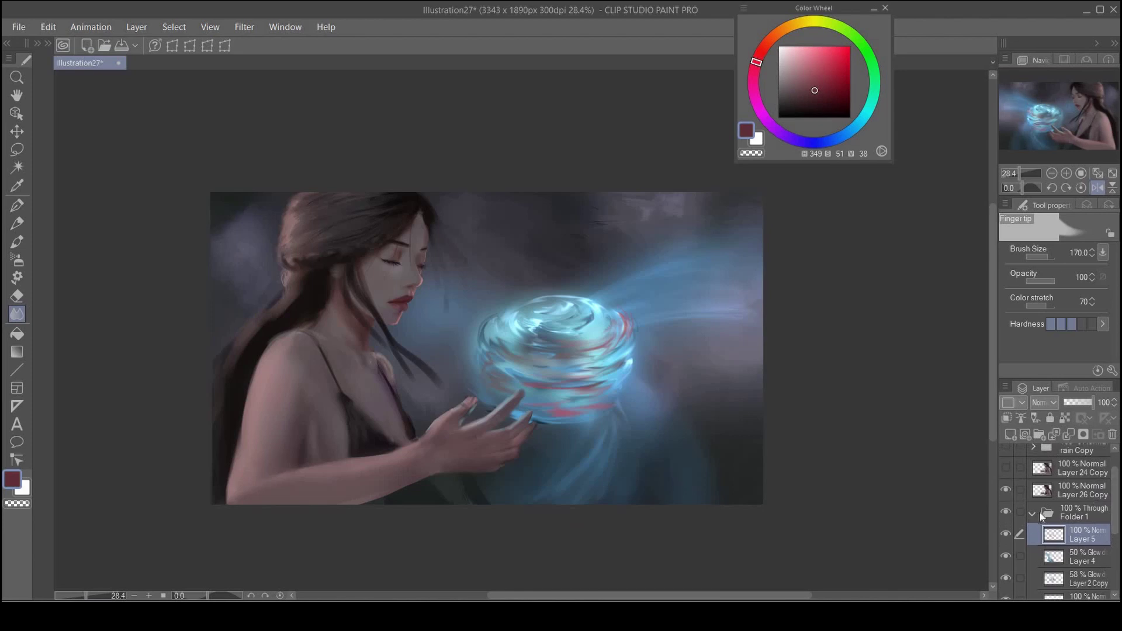
click(1033, 520)
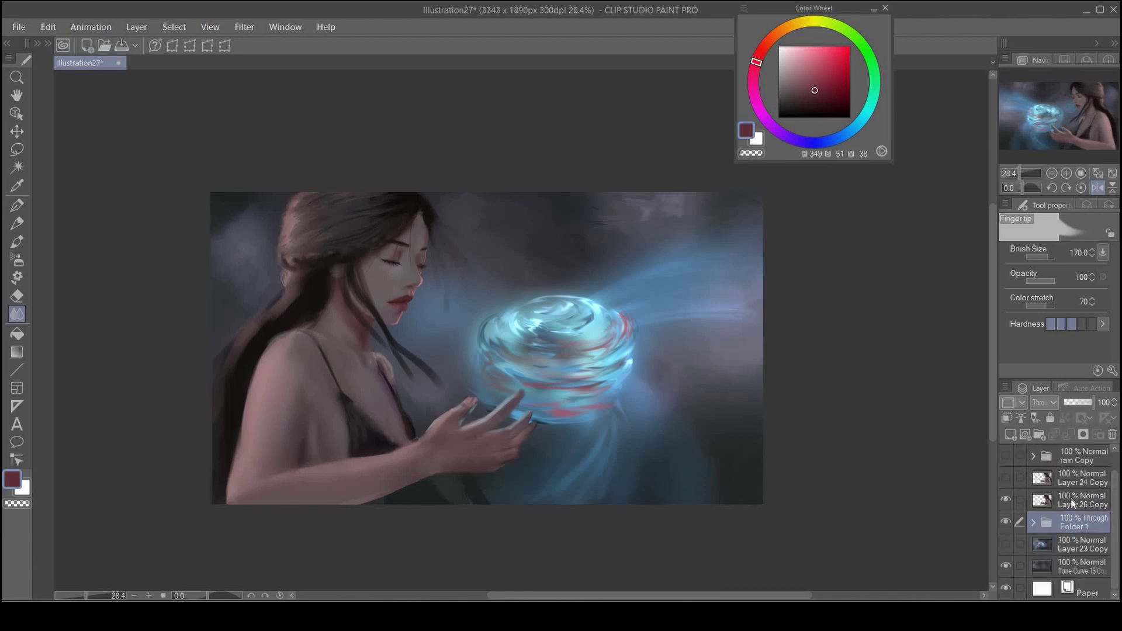
click(1075, 504)
click(1018, 437)
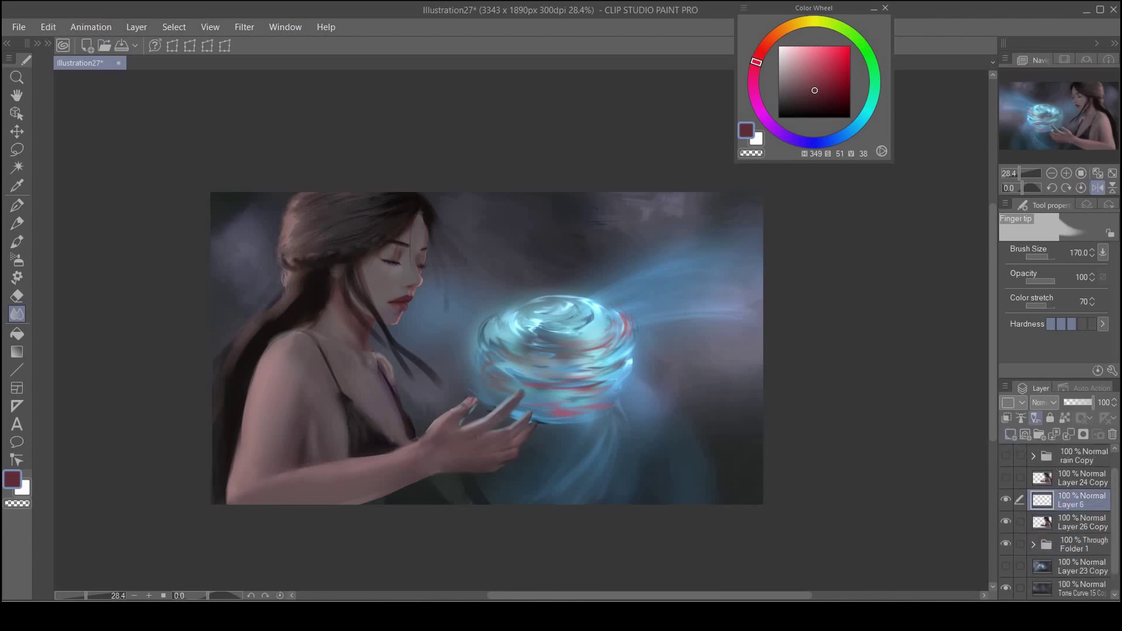
Step: Switch to the Soft brush at size 250 and sample a light blue (H 190, S 41, V 83) from the orb
click(21, 263)
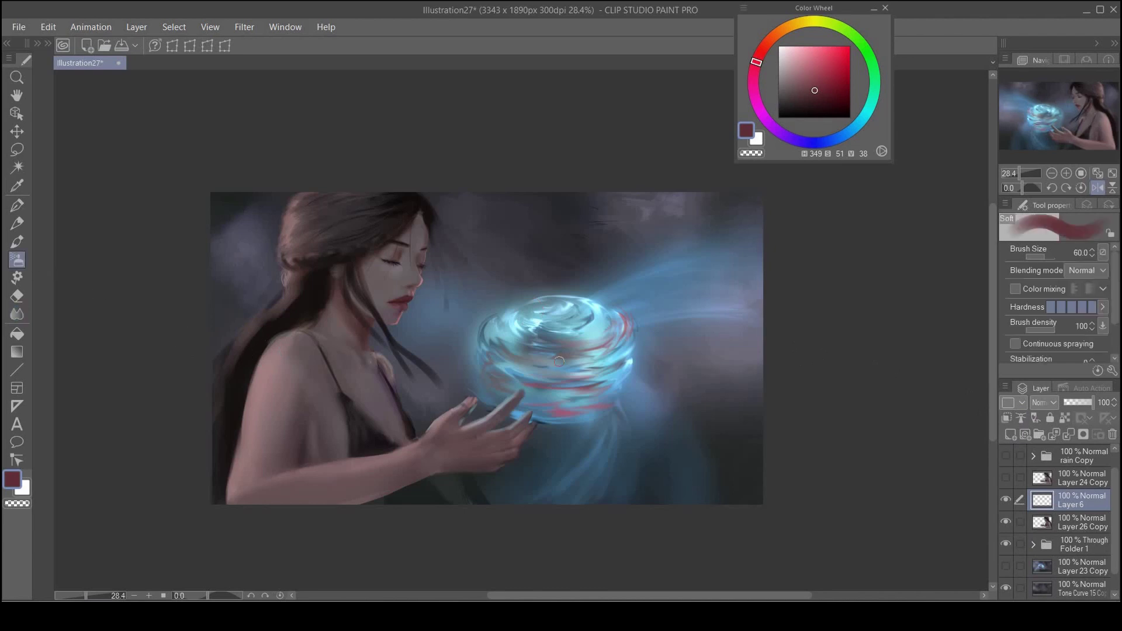
key(bracketright)
key(bracketright)
key(bracketright)
key(bracketright)
key(bracketright)
key(bracketright)
key(bracketright)
alt+click(513, 337)
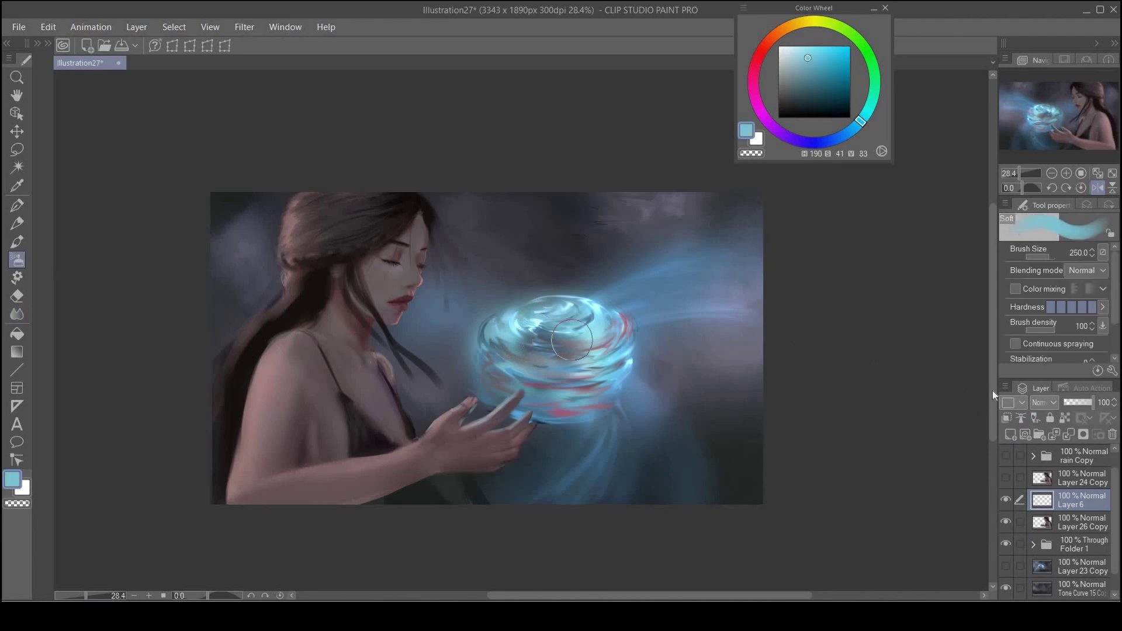
Step: Set the new layer's blending mode to Add (Glow) and enlarge the Soft brush to size 700
click(1044, 402)
click(1059, 169)
key(bracketright)
key(bracketright)
key(bracketright)
key(bracketright)
key(bracketright)
key(bracketright)
Step: Lower the Soft brush's hardness to the softest level and paint a faint blue glow over the woman's chest, face and hand
drag(375, 357, 377, 392)
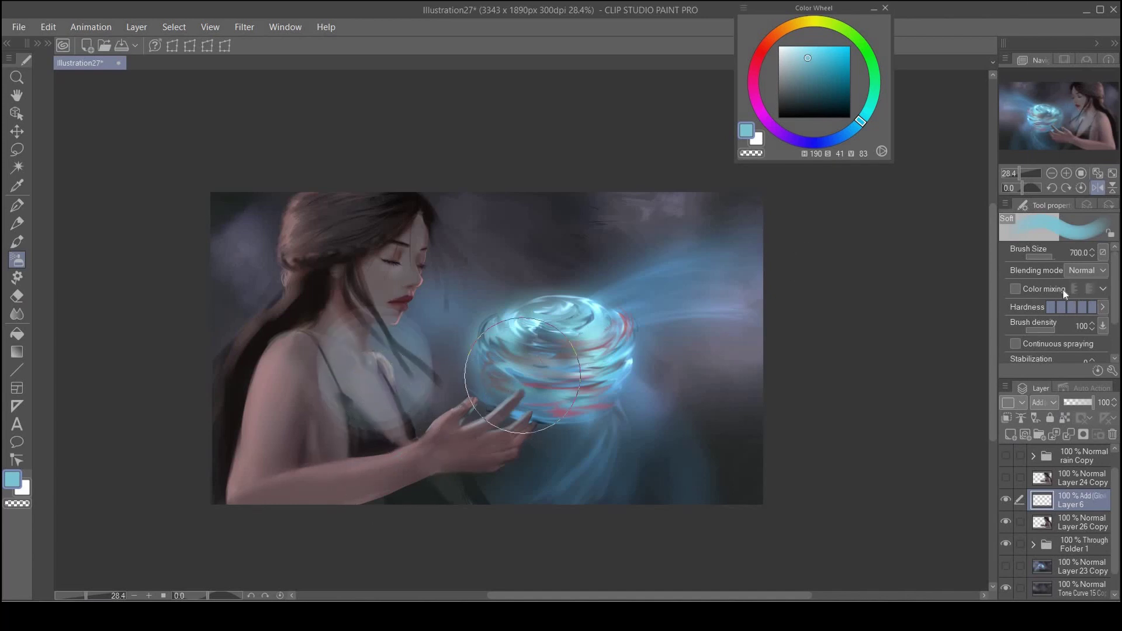
key(ctrl+z)
click(1050, 308)
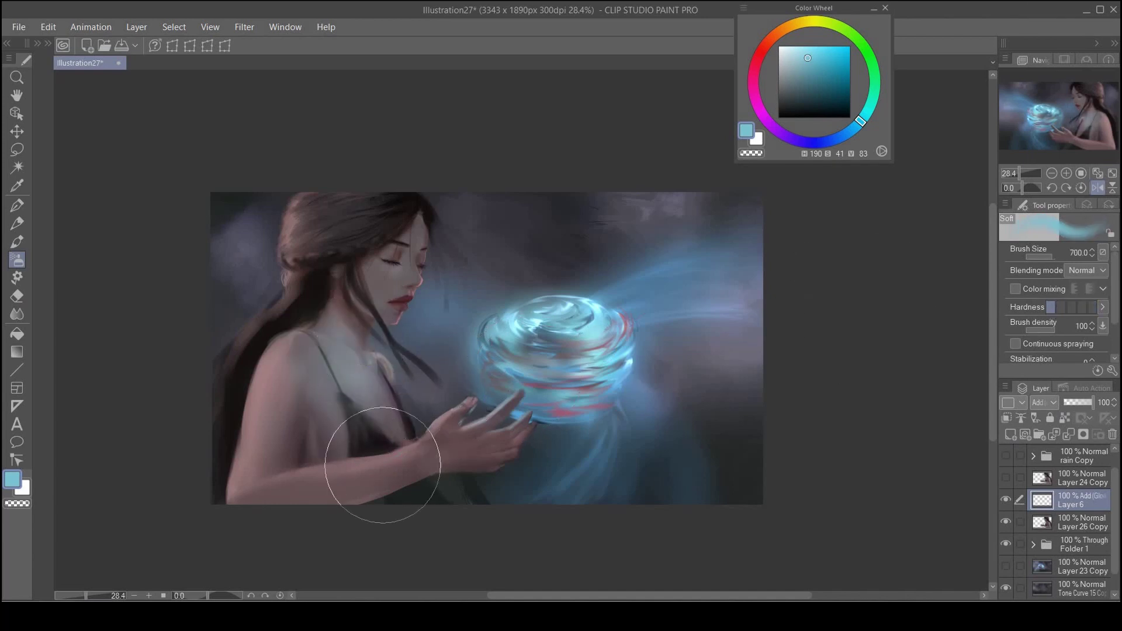
drag(393, 404, 403, 427)
drag(402, 301, 394, 327)
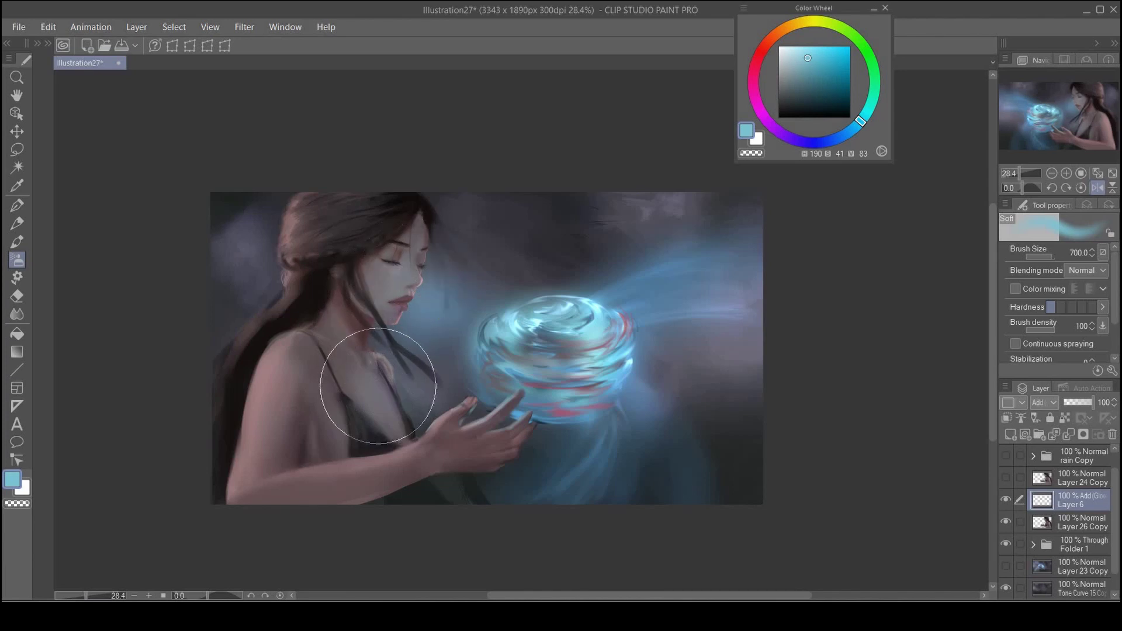
mouse_move(481, 413)
mouse_down()
mouse_move(493, 398)
mouse_move(466, 417)
mouse_up()
key(ctrl+z)
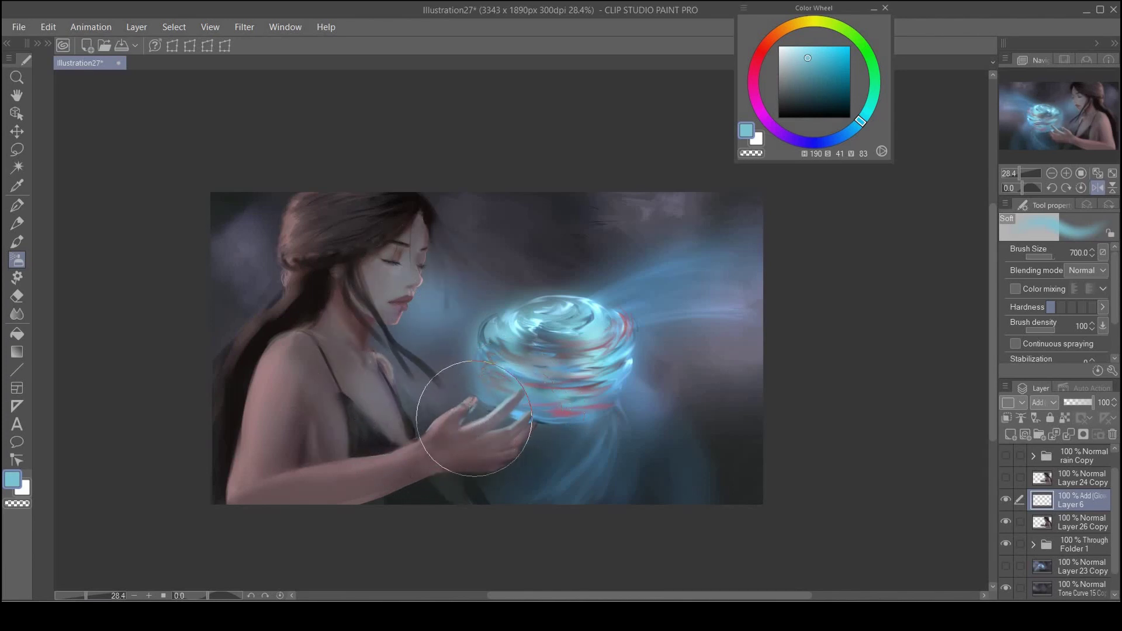
drag(471, 406, 395, 437)
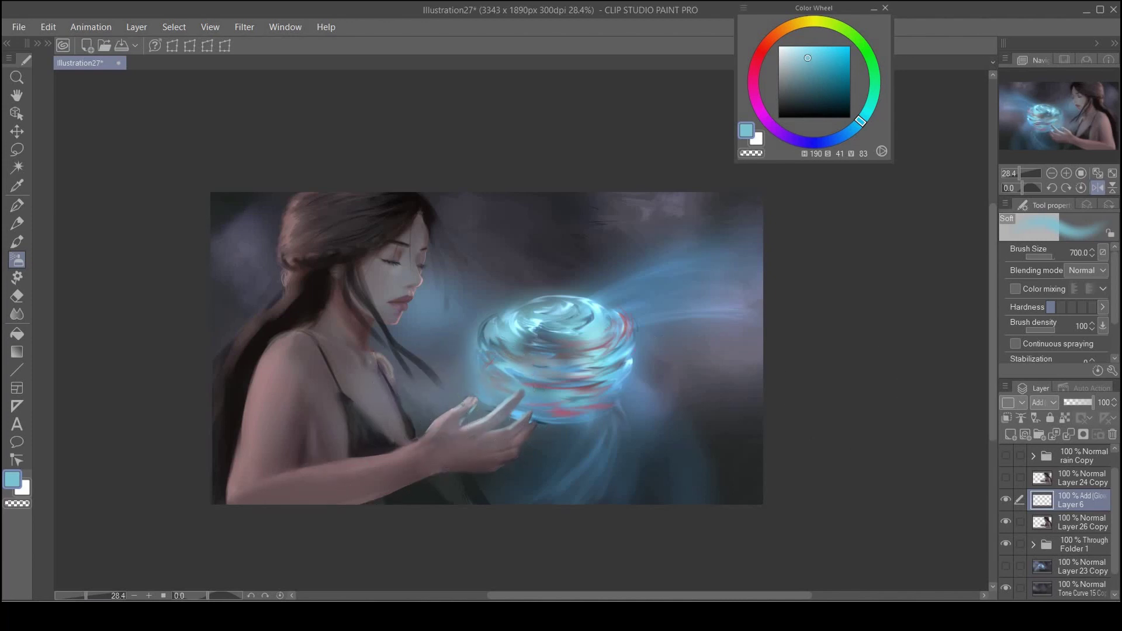
Step: Add a new layer folder above Layer 26 Copy and name it symbols
click(1069, 521)
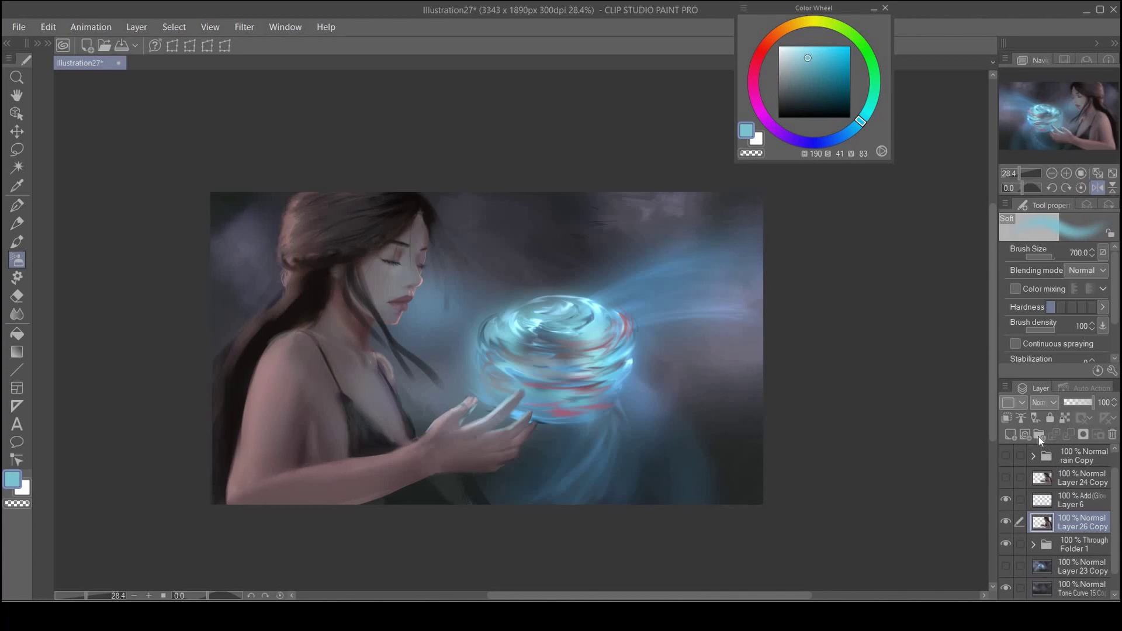
key(ctrl+g)
double_click(1077, 524)
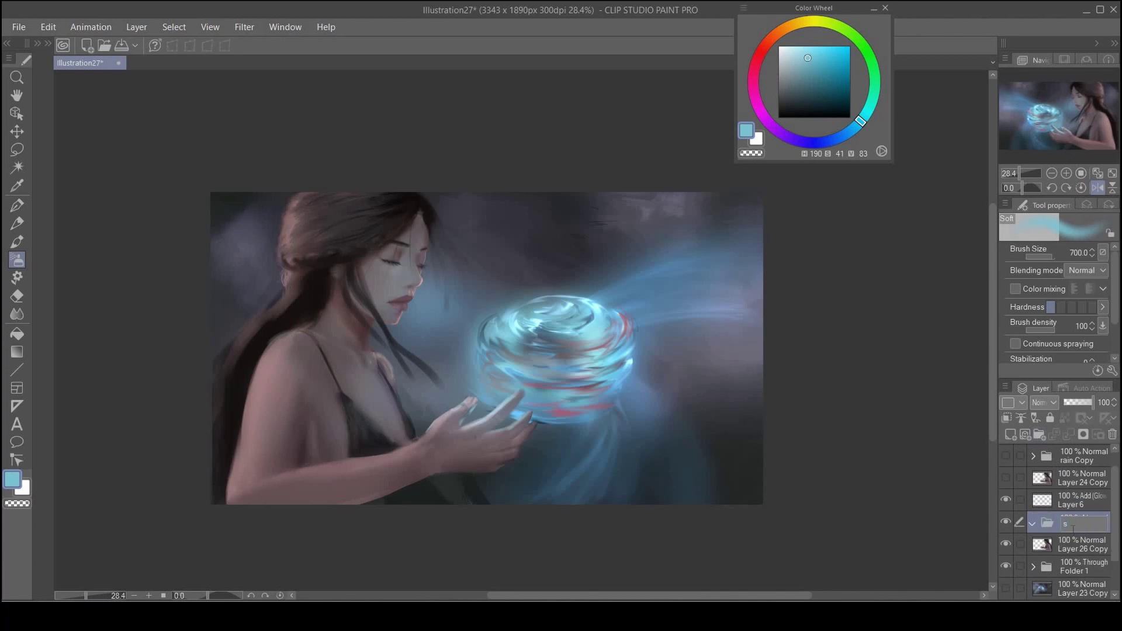
Step: Rename Folder 1 as sphere and make the symbols folder active
click(1079, 571)
double_click(1079, 570)
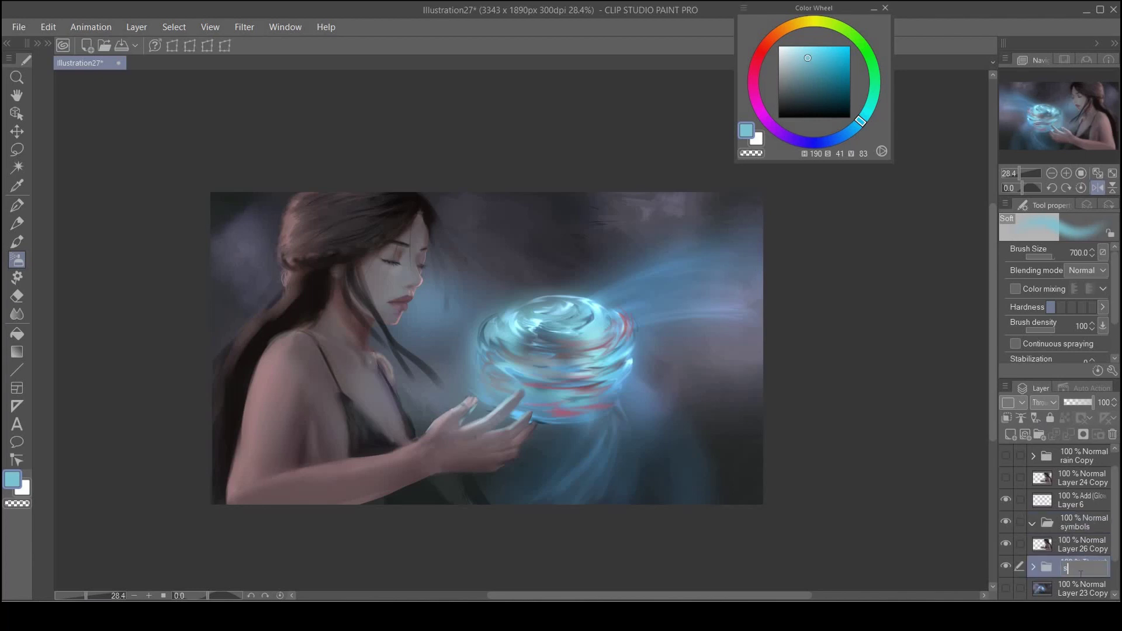
drag(1112, 546, 1112, 557)
click(1032, 508)
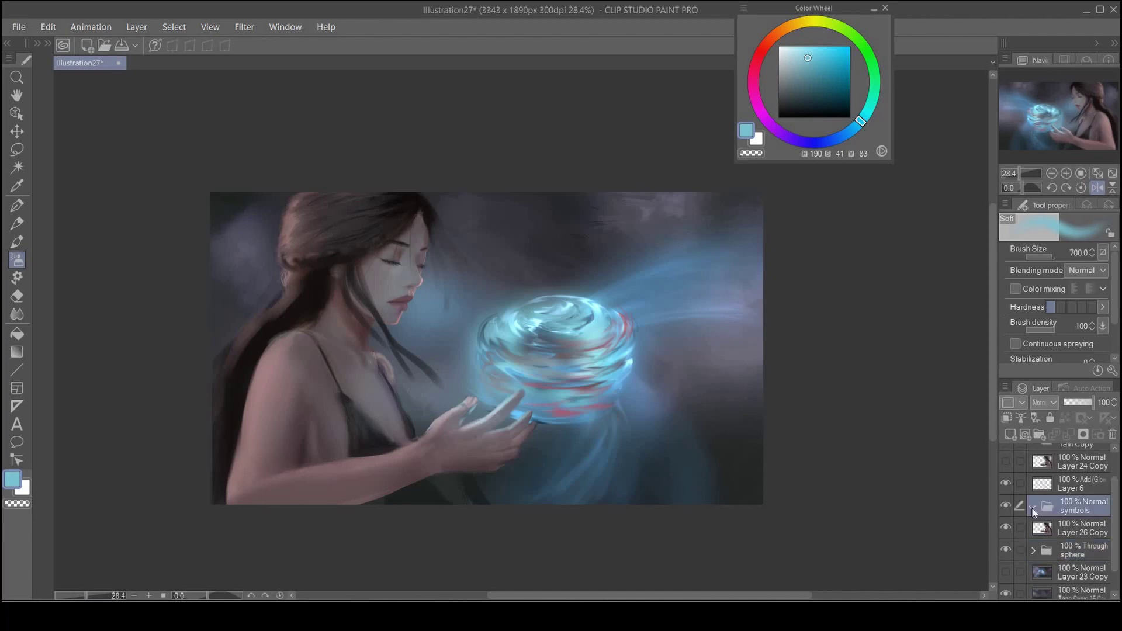
Step: Add a new raster layer above the symbols folder and switch to the Darker pencil brush
click(1009, 432)
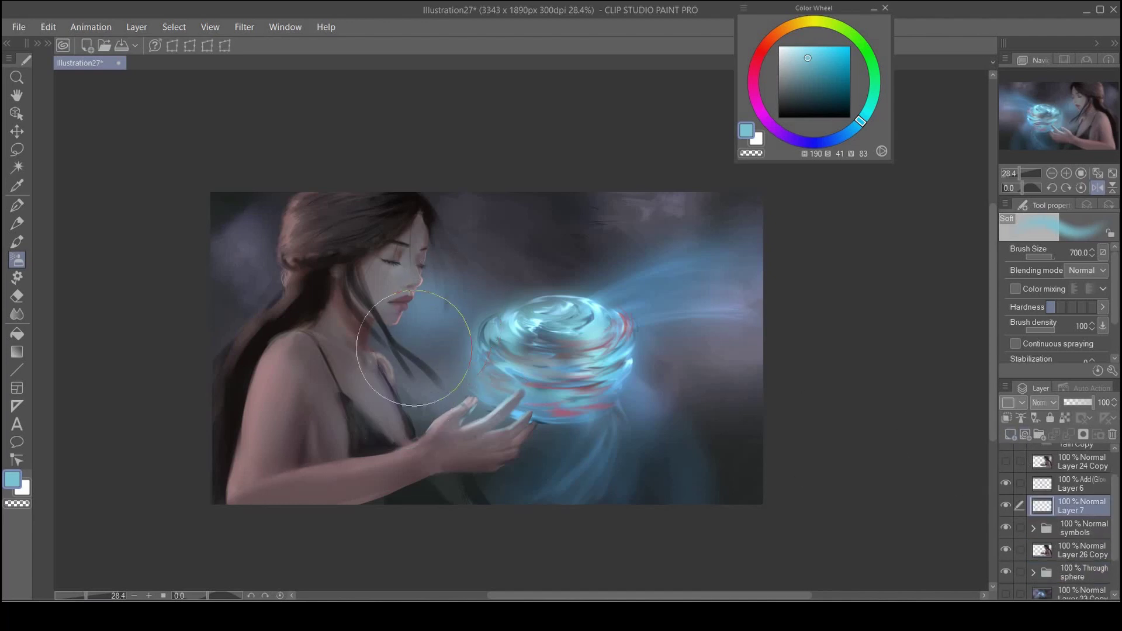
click(17, 223)
click(19, 207)
key(F6)
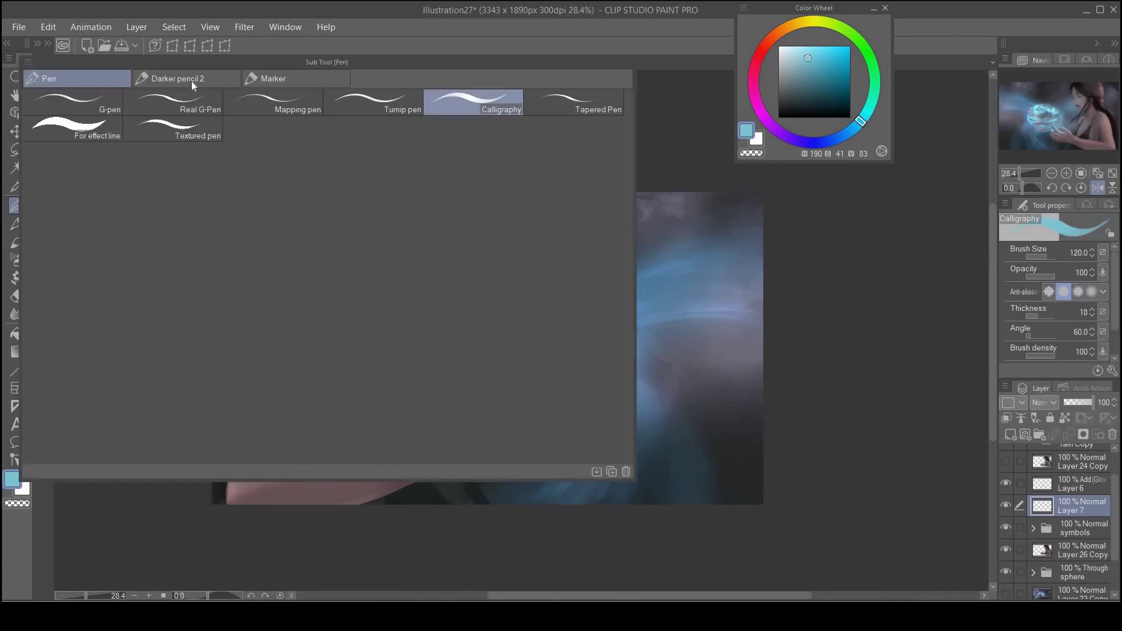
key(p)
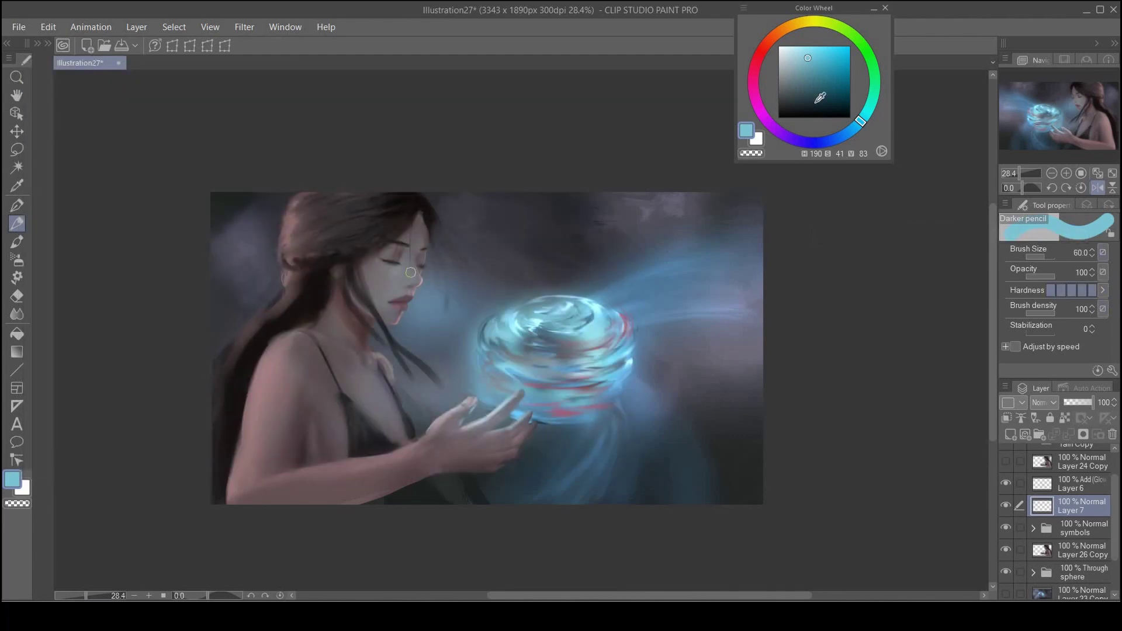
Step: Set the Darker pencil's colour to near-white (H 219, S 0, V 93) and its size to 20
click(789, 59)
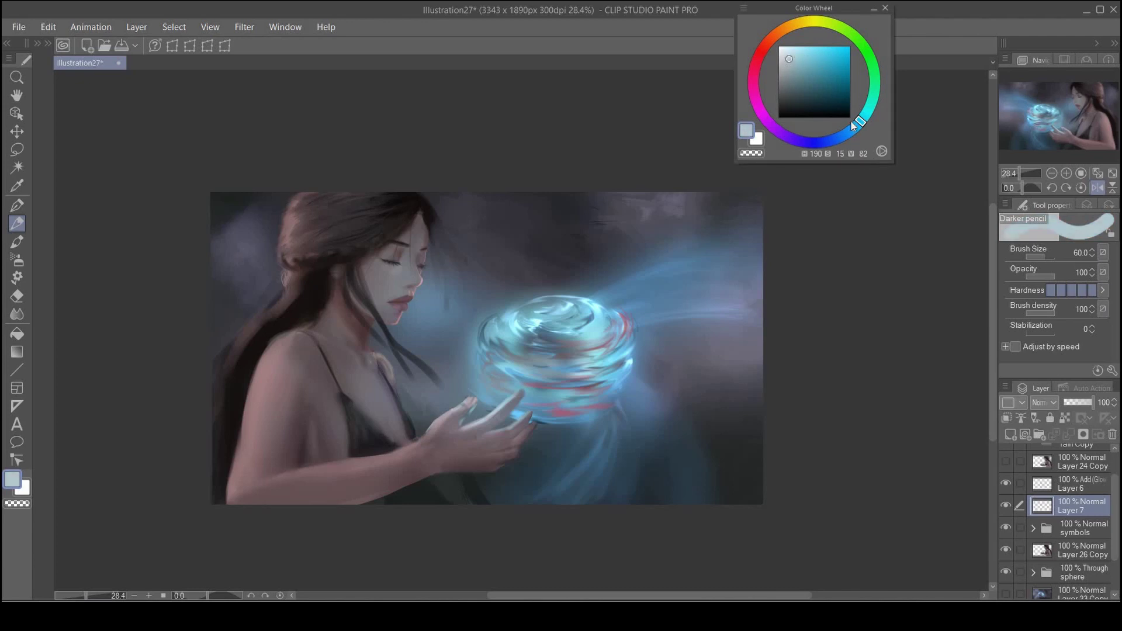
click(841, 140)
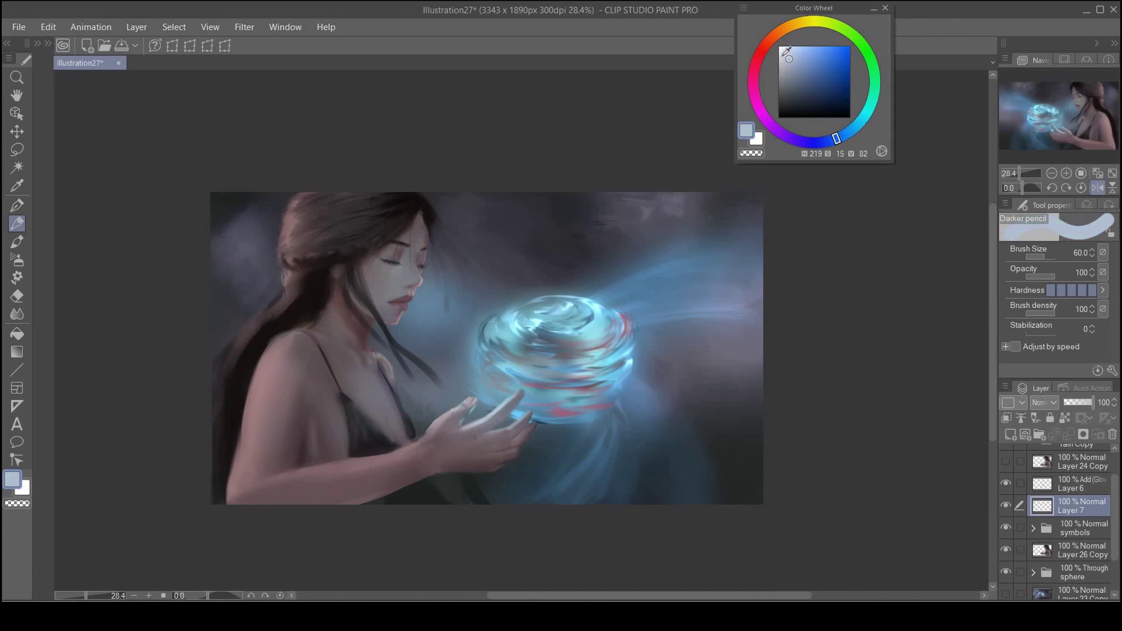
click(784, 55)
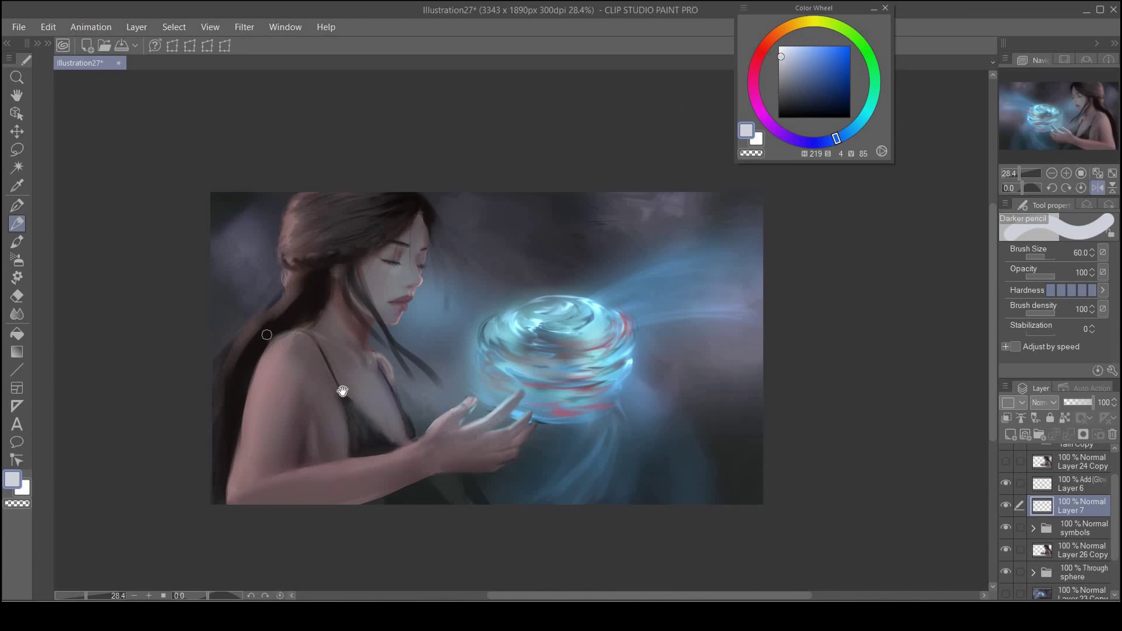
scroll(287, 374, up, 3)
key(bracketleft)
key(bracketleft)
key(bracketleft)
click(778, 51)
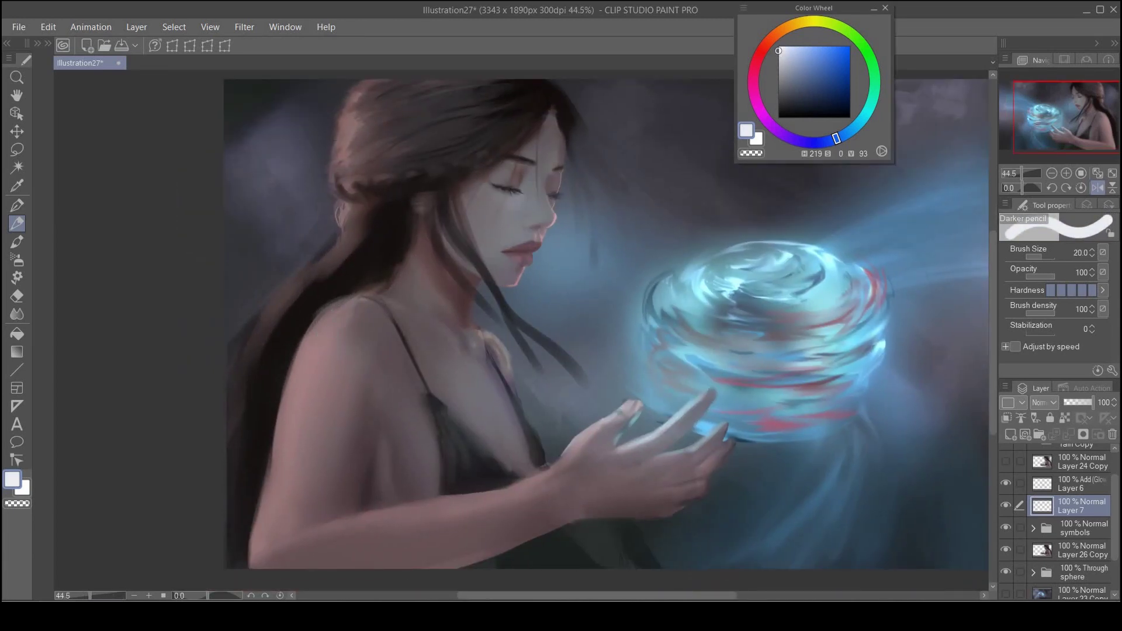
key(bracketright)
mouse_move(350, 310)
mouse_down()
mouse_move(320, 339)
mouse_move(328, 353)
mouse_up()
click(339, 333)
key(ctrl)
key(ctrl+z)
key(ctrl+z)
Step: Darken the colour to V 87, draw a first curved symbol on the woman's shoulder and flip the canvas view horizontally
click(778, 54)
drag(332, 325, 319, 366)
mouse_move(336, 345)
mouse_down()
mouse_move(336, 369)
mouse_move(320, 373)
mouse_up()
click(1098, 187)
drag(695, 330, 672, 284)
key(ctrl+z)
key(ctrl+z)
key([)
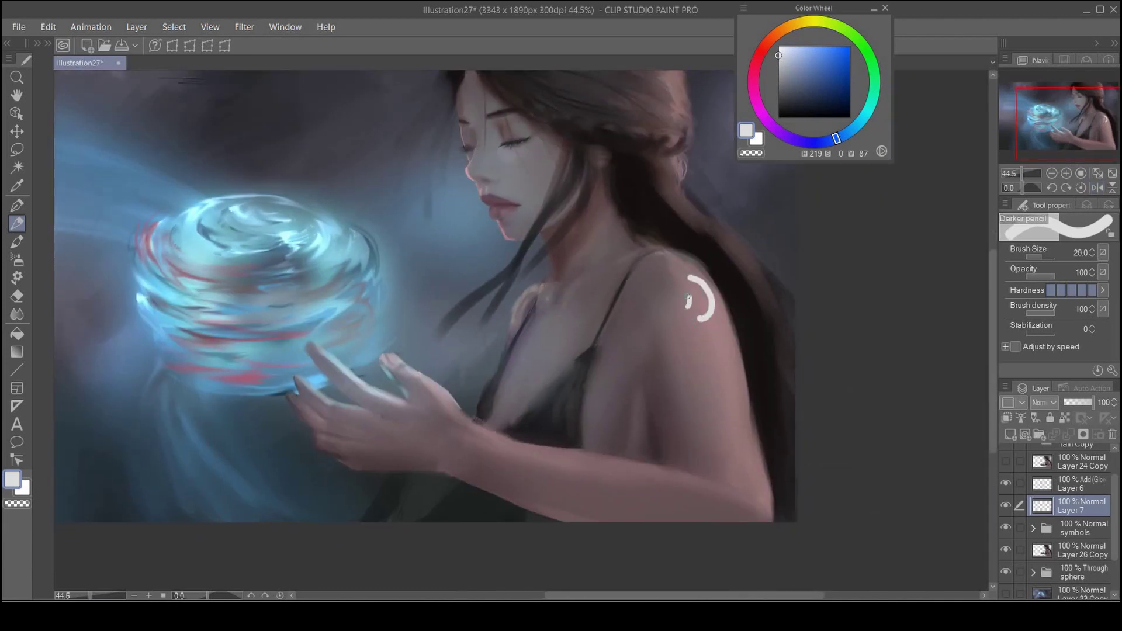
Step: Draw a column of curved and barred symbols down the woman's upper arm, reducing the brush size to 15
drag(668, 303, 671, 353)
key([)
drag(670, 357, 702, 370)
mouse_move(709, 325)
mouse_down()
mouse_move(704, 408)
mouse_move(739, 390)
mouse_up()
key(ctrl+z)
mouse_move(668, 416)
mouse_down()
mouse_move(678, 405)
mouse_move(741, 410)
mouse_up()
drag(675, 436, 750, 429)
drag(698, 455, 720, 456)
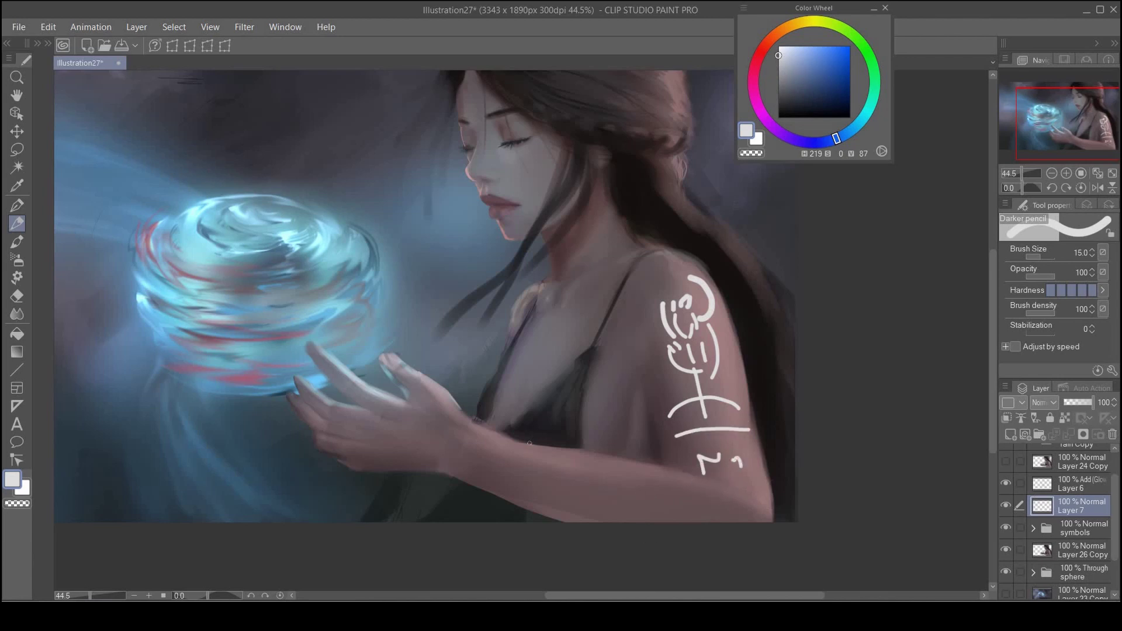
Step: Draw curved bands and short arcs along the forearm and three fanned lines on the back of the hand
drag(485, 437, 472, 477)
mouse_move(519, 447)
mouse_down()
mouse_move(499, 496)
mouse_move(586, 494)
mouse_up()
mouse_move(558, 471)
mouse_down()
mouse_move(627, 495)
mouse_move(602, 474)
mouse_move(584, 521)
mouse_up()
key(ctrl+z)
key(ctrl)
key(ctrl+z)
key(ctrl+z)
mouse_move(647, 476)
mouse_down()
mouse_move(632, 519)
mouse_move(685, 514)
mouse_up()
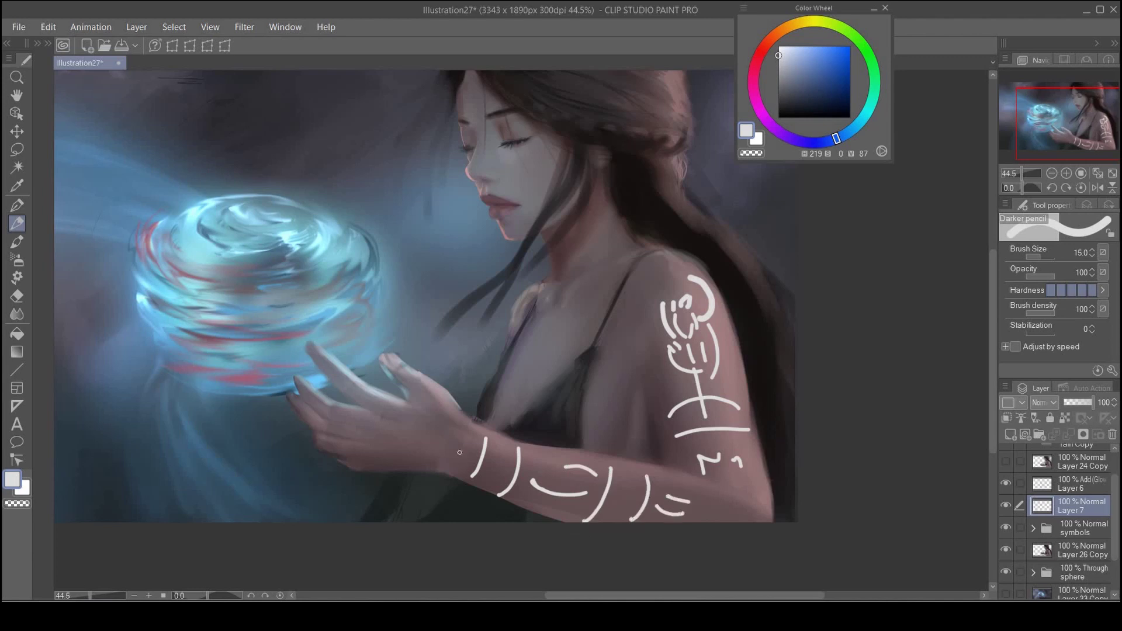
mouse_move(374, 449)
mouse_down()
mouse_move(425, 454)
mouse_move(440, 437)
mouse_up()
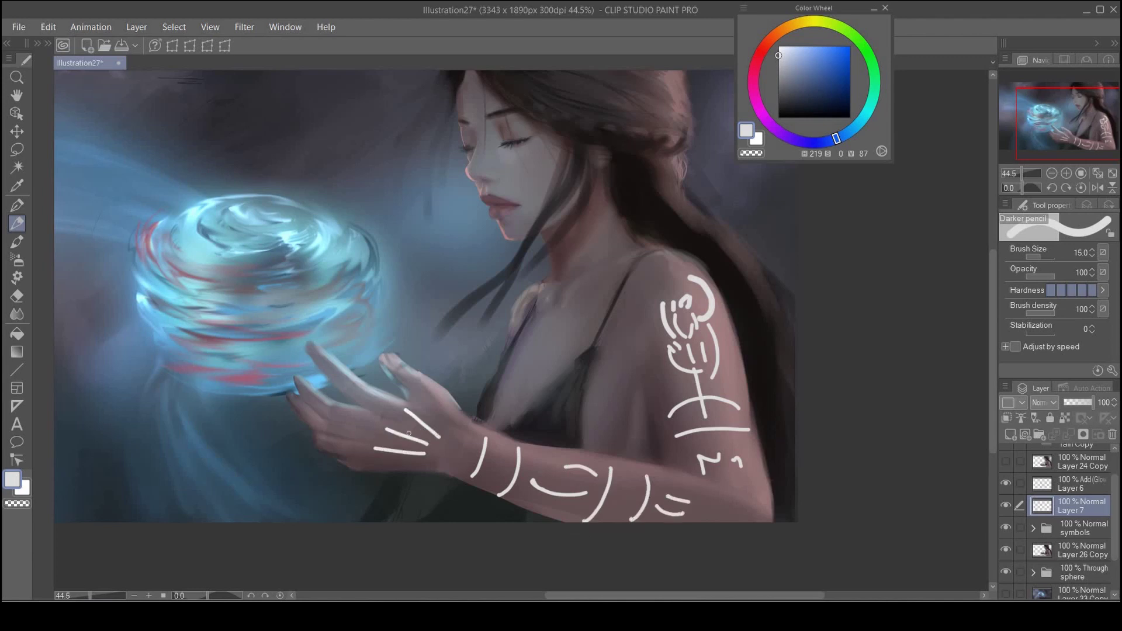
Step: Draw a small diamond-shaped symbol with a central dot on the woman's forehead
drag(562, 248, 586, 290)
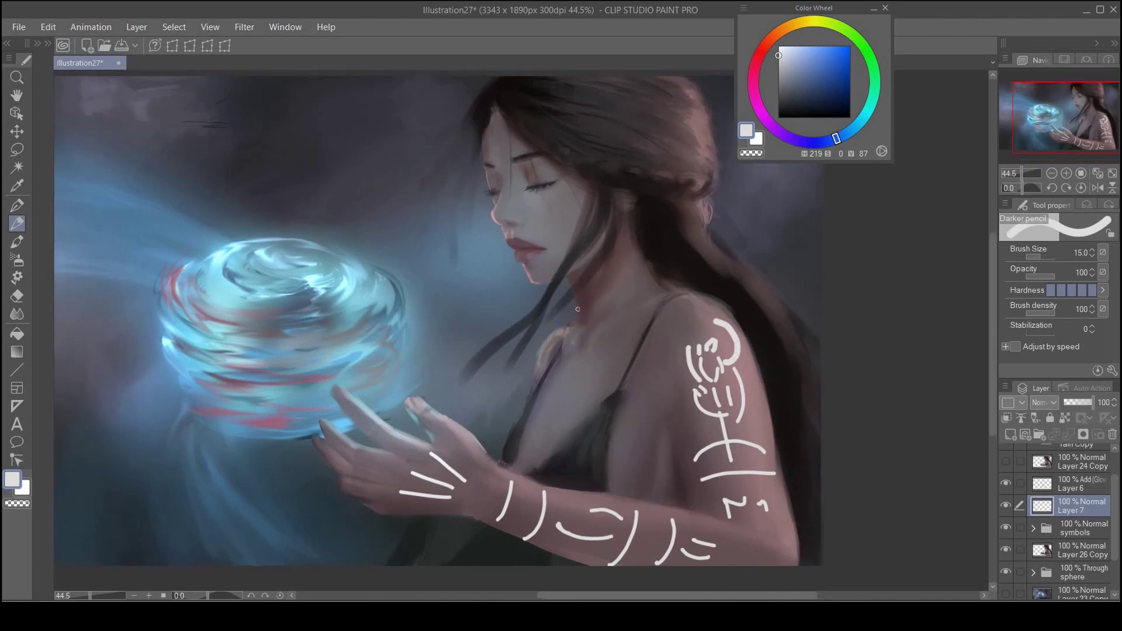
ctrl+click(587, 223)
drag(458, 135, 486, 223)
drag(479, 177, 483, 206)
drag(484, 166, 495, 203)
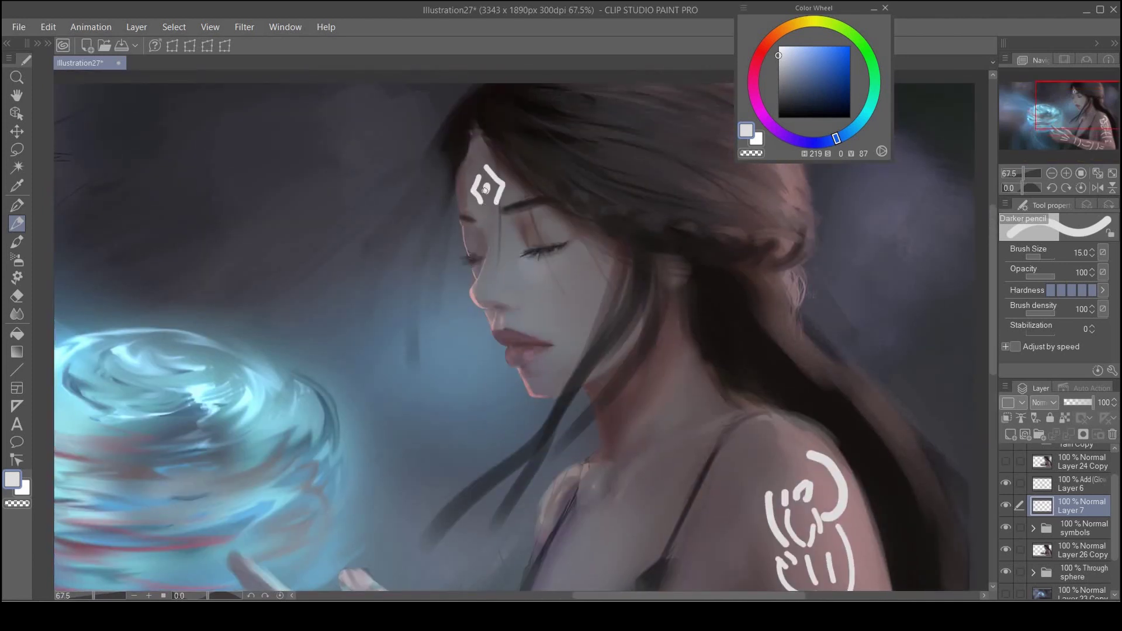
Step: Reduce the brush size to 10 and draw an angled two-stroke mark around the outer corner of the eye
key(bracketleft)
key(bracketleft)
drag(591, 236, 591, 259)
drag(589, 265, 560, 281)
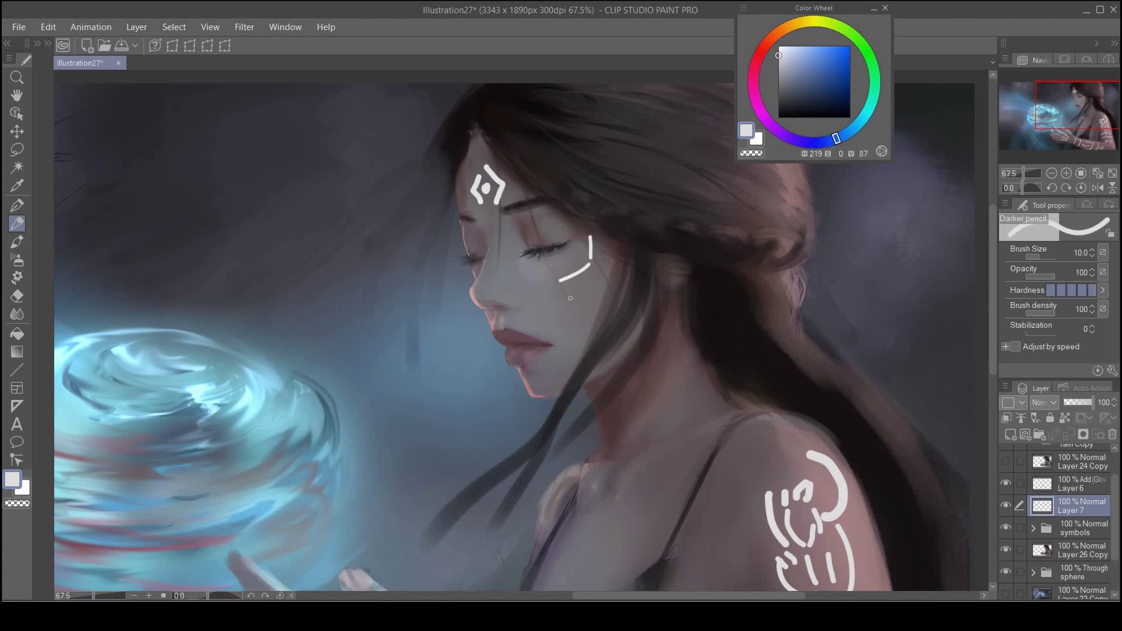
Step: Try extra line markings on the cheek, chin and eyelid, and undo them
mouse_move(562, 289)
mouse_down()
mouse_move(549, 376)
mouse_move(558, 341)
mouse_up()
key(ctrl+z)
drag(526, 293, 546, 324)
scroll(561, 345, down, 5)
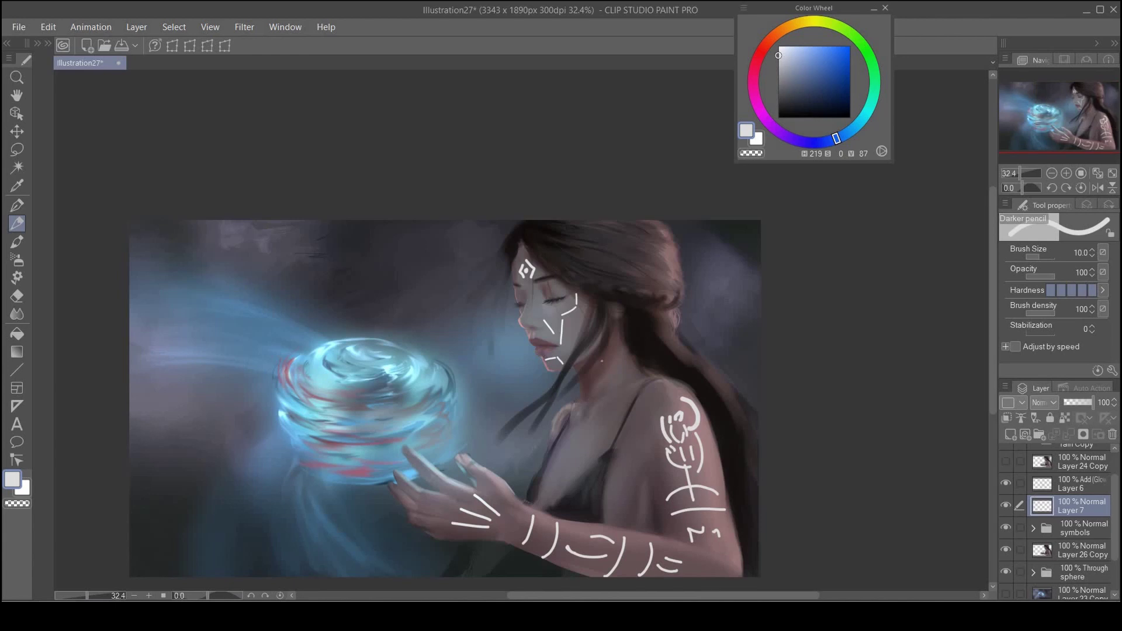
scroll(596, 346, up, 3)
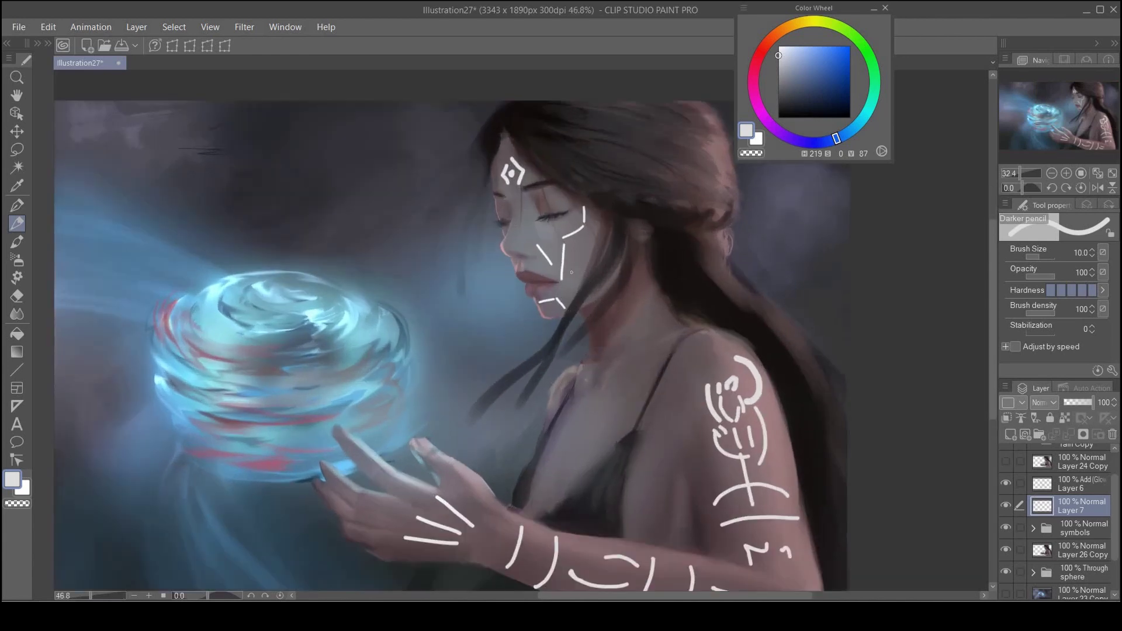
scroll(526, 217, up, 3)
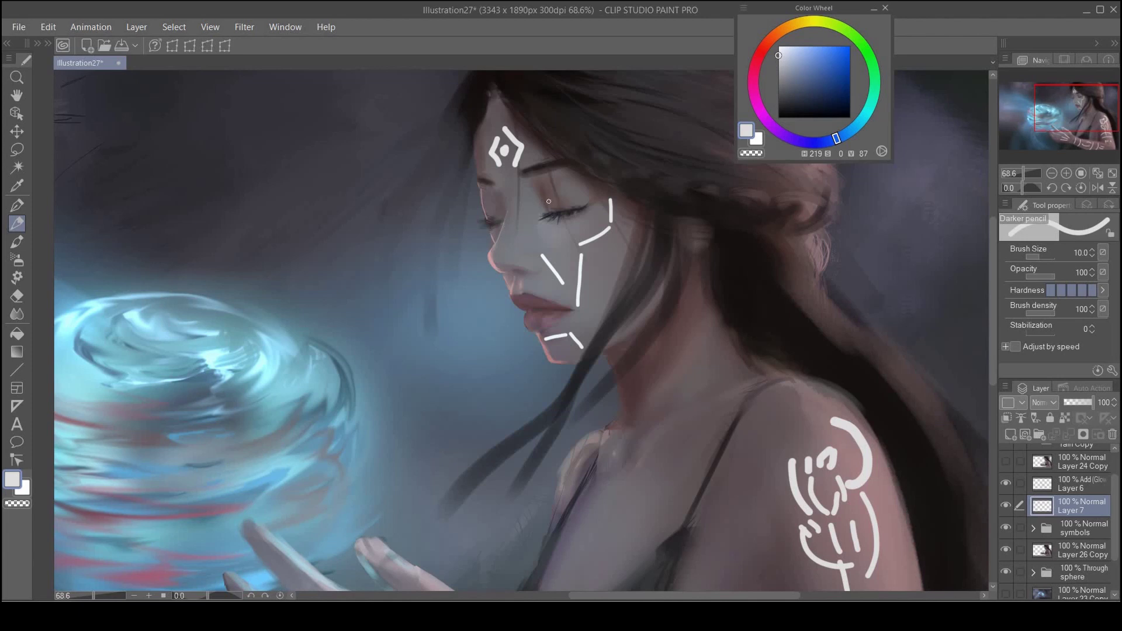
mouse_move(545, 184)
mouse_down()
mouse_move(567, 183)
mouse_move(584, 211)
mouse_move(592, 188)
mouse_up()
key(ctrl+z)
key(ctrl+z)
key(ctrl+z)
scroll(487, 252, down, 4)
key(ctrl+z)
key(ctrl+z)
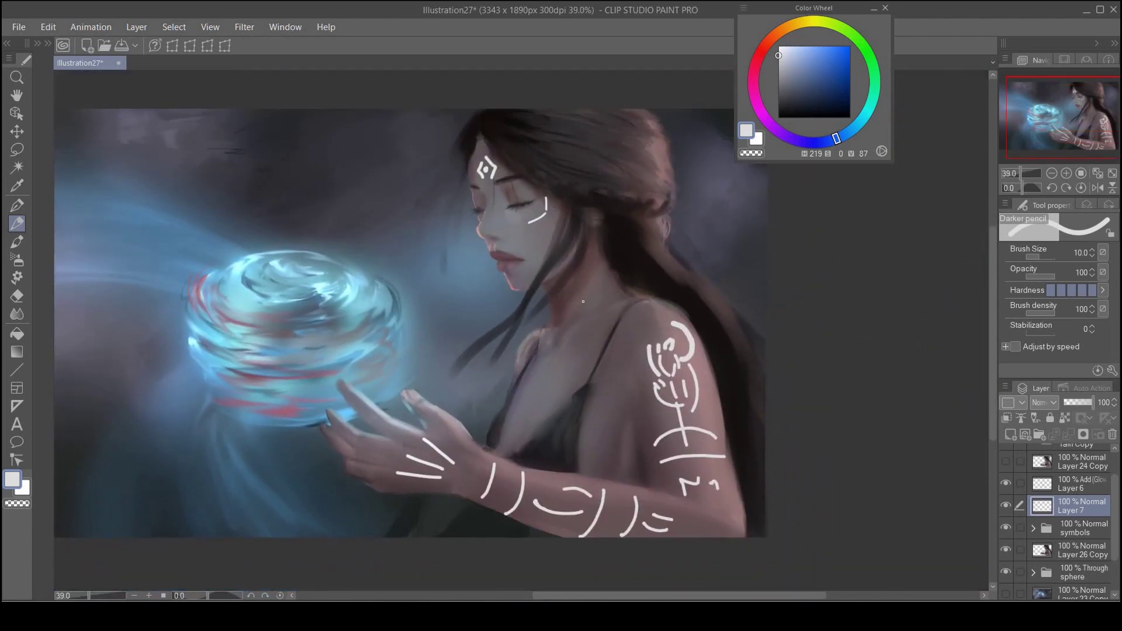
Step: Draw a small leaf-like symbol with a long slanted stroke on the woman's chest, undoing the unwanted strokes
scroll(575, 301, up, 2)
mouse_move(547, 376)
mouse_down()
mouse_move(573, 323)
mouse_move(556, 384)
mouse_move(532, 415)
mouse_up()
key(ctrl+z)
key(ctrl+z)
key(ctrl+z)
click(572, 378)
key(ctrl+z)
mouse_move(557, 362)
mouse_down()
mouse_move(531, 413)
mouse_move(550, 398)
mouse_up()
scroll(562, 372, up, 3)
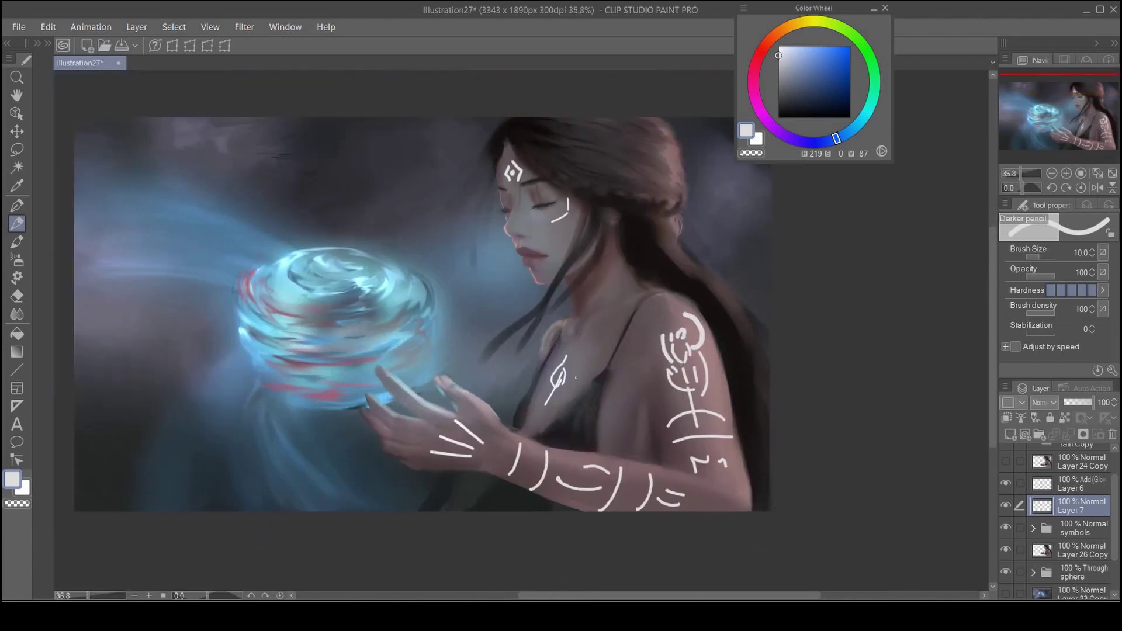
Step: Duplicate Layer 7 with the symbols and apply a Gaussian blur to the copy
scroll(558, 378, down, 3)
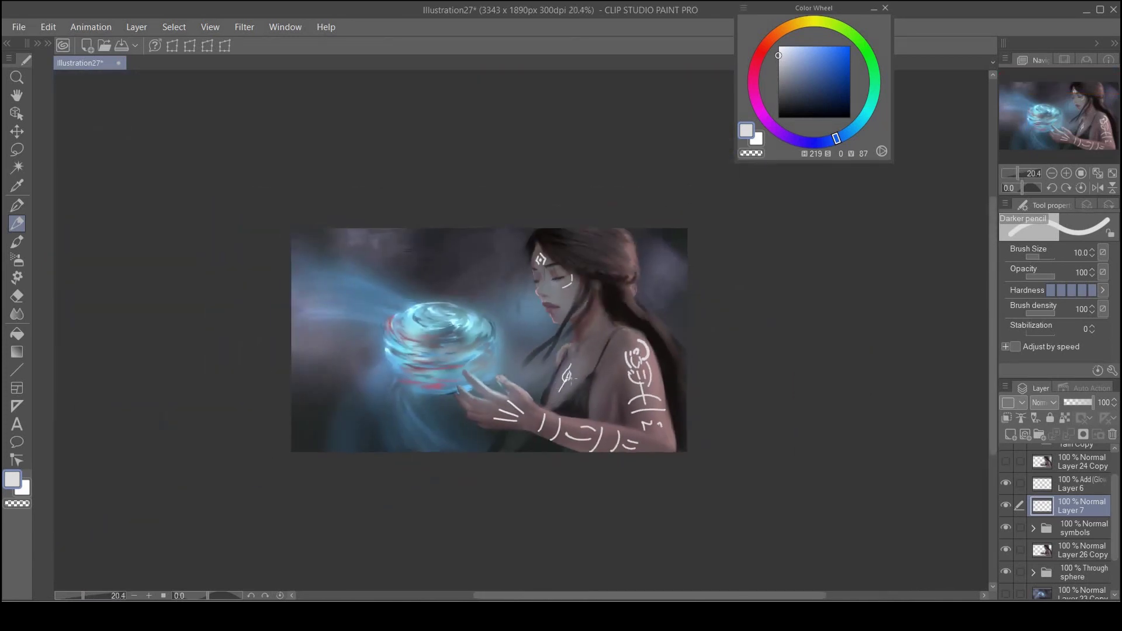
scroll(570, 414, up, 1)
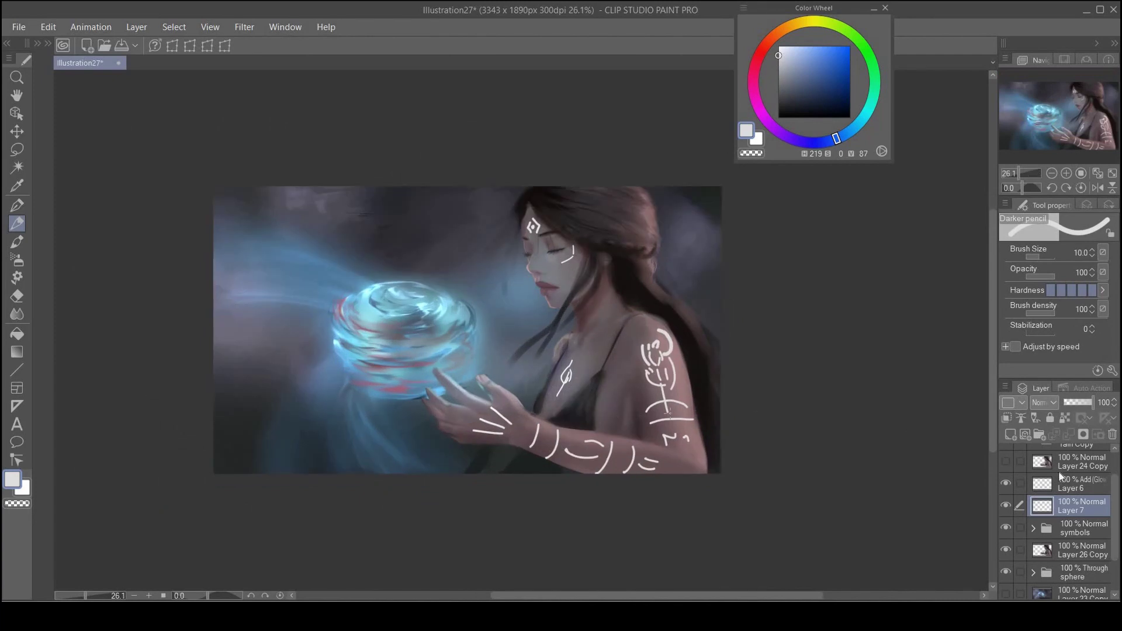
scroll(589, 403, up, 1)
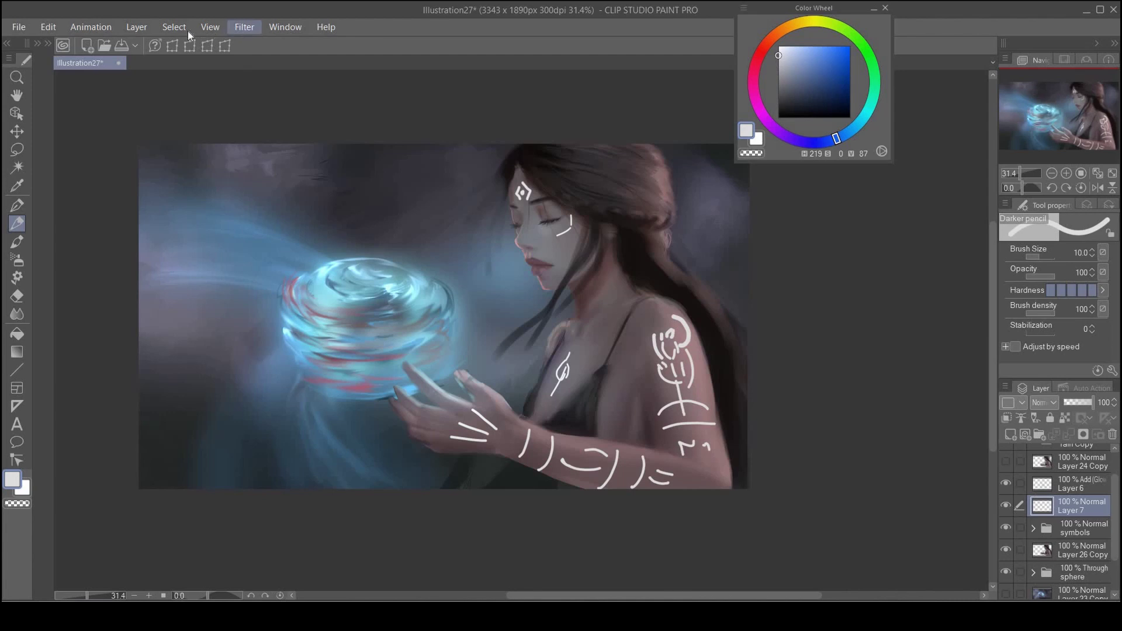
click(136, 27)
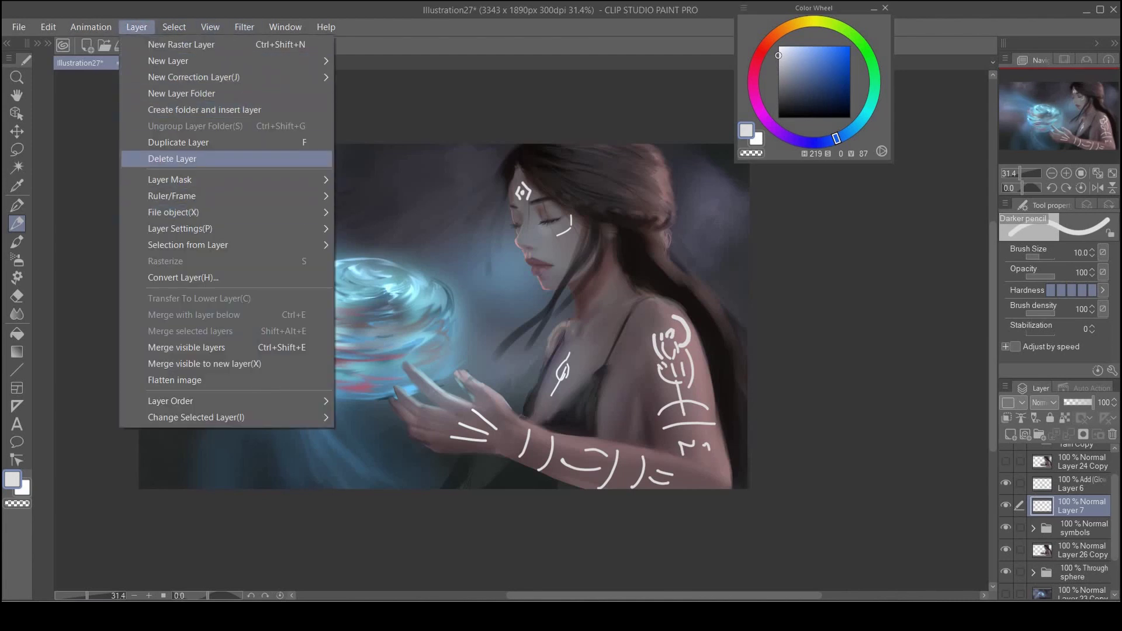
click(179, 142)
click(244, 27)
mouse_move(308, 48)
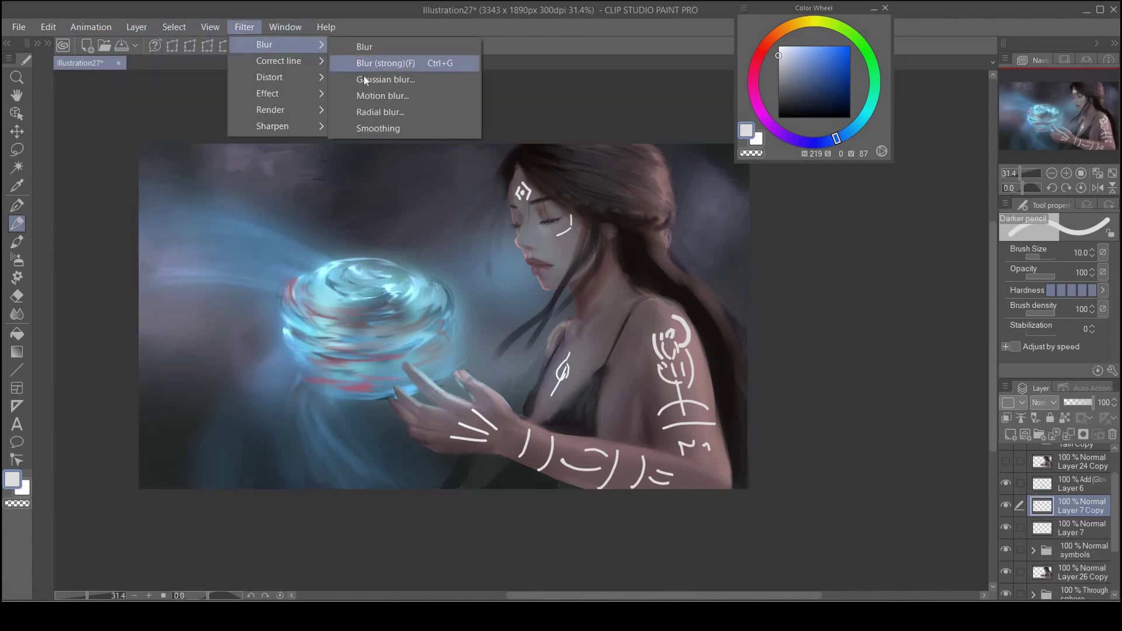
click(364, 77)
drag(600, 481, 622, 478)
click(869, 461)
Step: Set the blurred copy's blending mode to Color dodge and try an opacity of 58%
click(1046, 403)
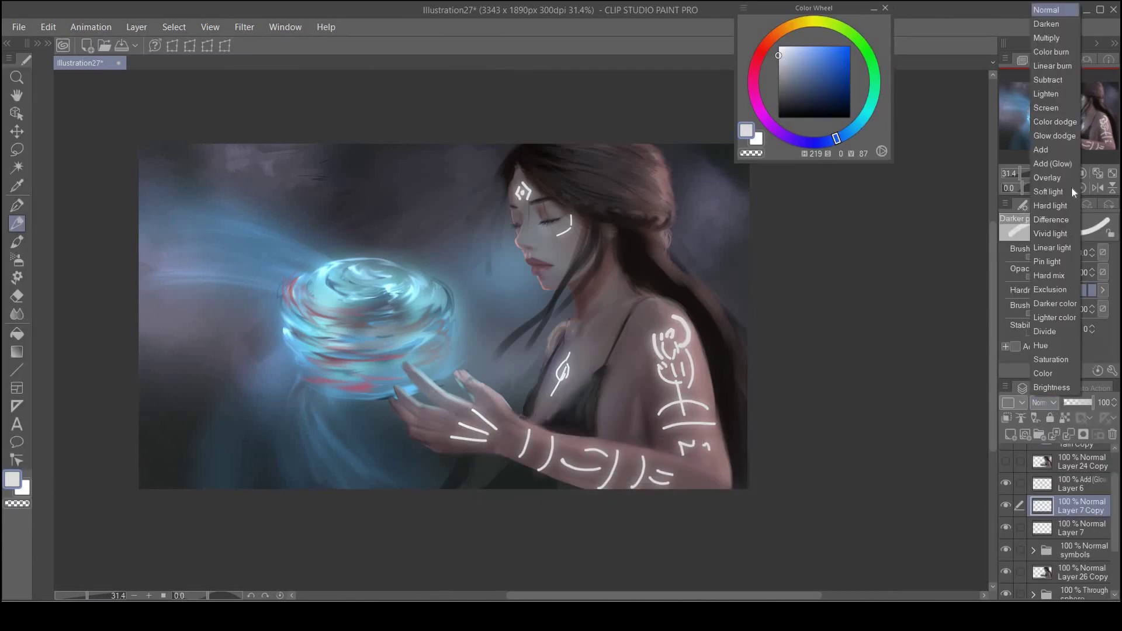
click(1055, 122)
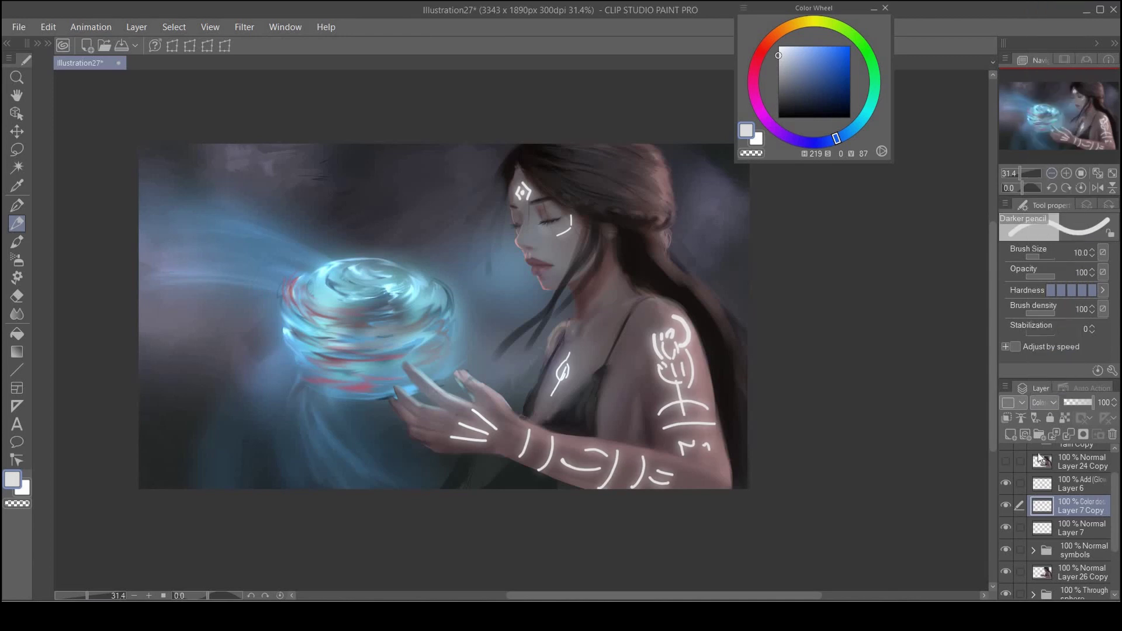
click(1080, 401)
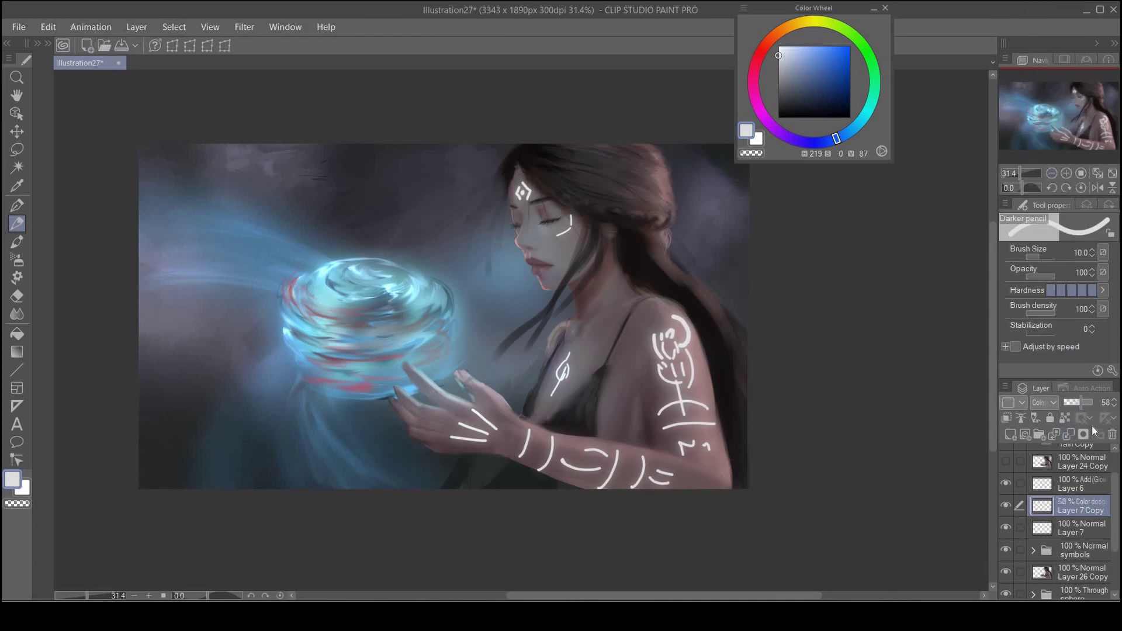
Step: Duplicate Layer 7 again and apply a Radial blur with a strength of 2.12 to this copy
click(1065, 526)
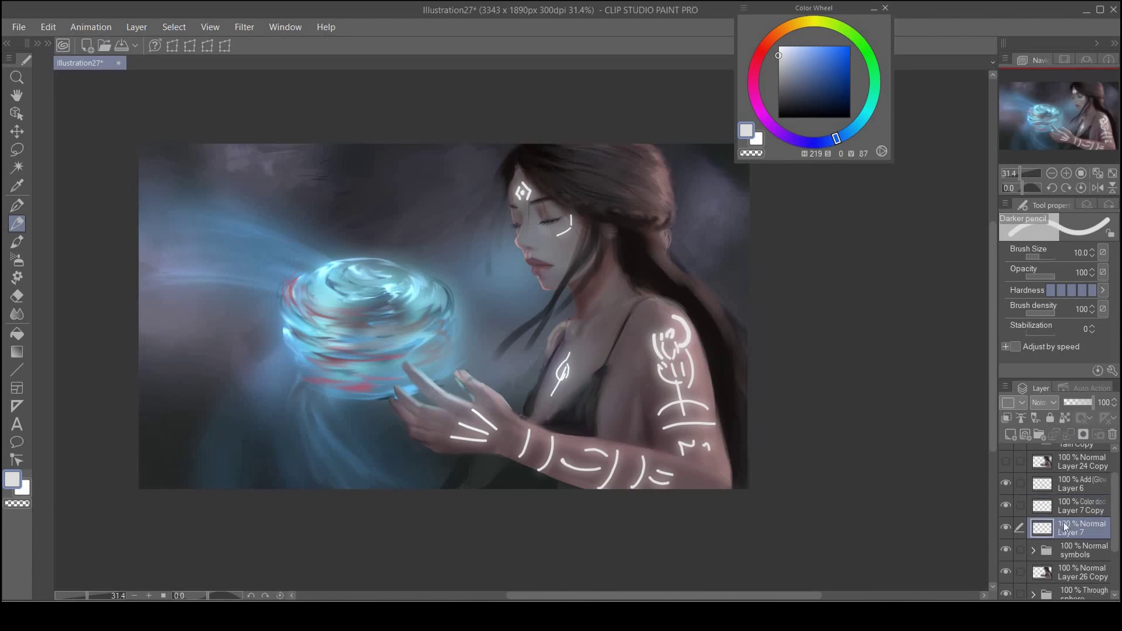
key(ctrl+v)
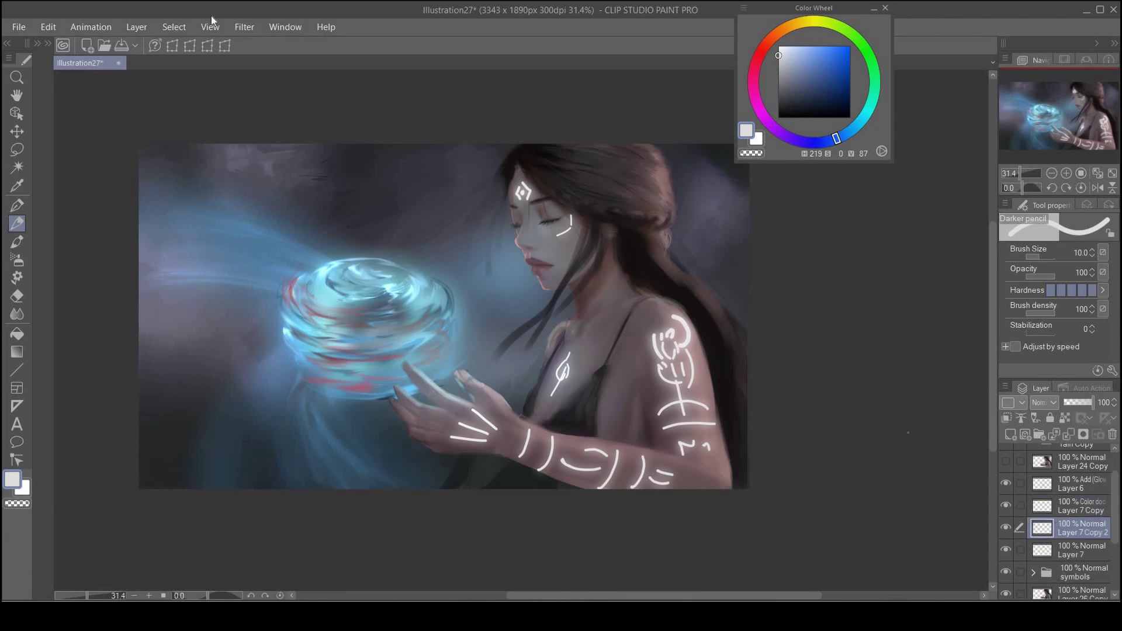
click(246, 30)
mouse_move(280, 42)
click(386, 97)
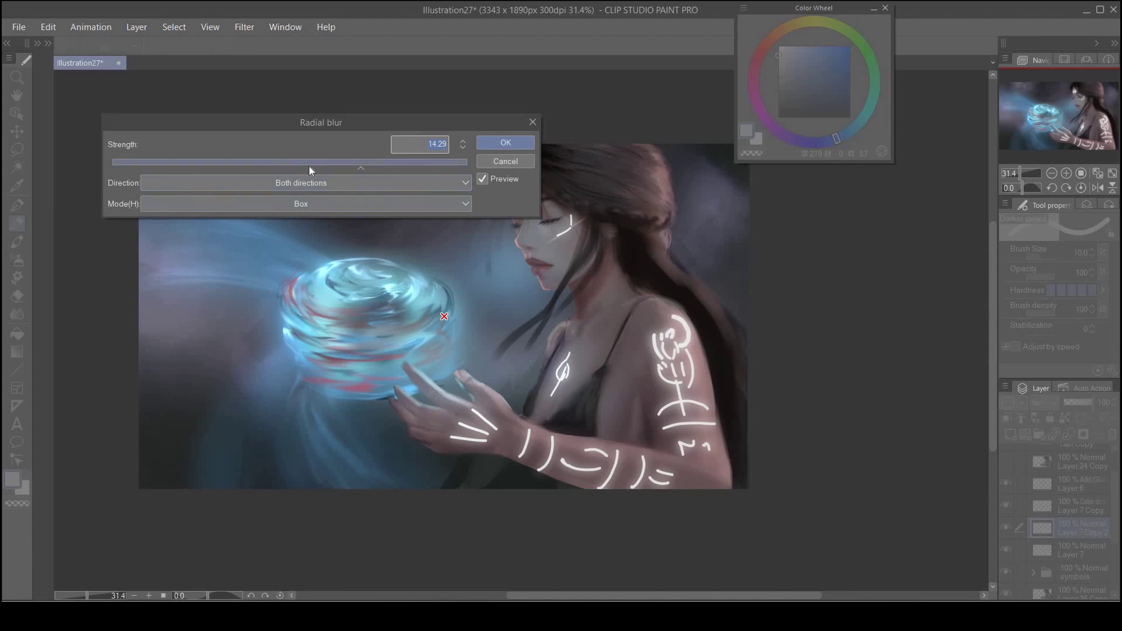
click(288, 171)
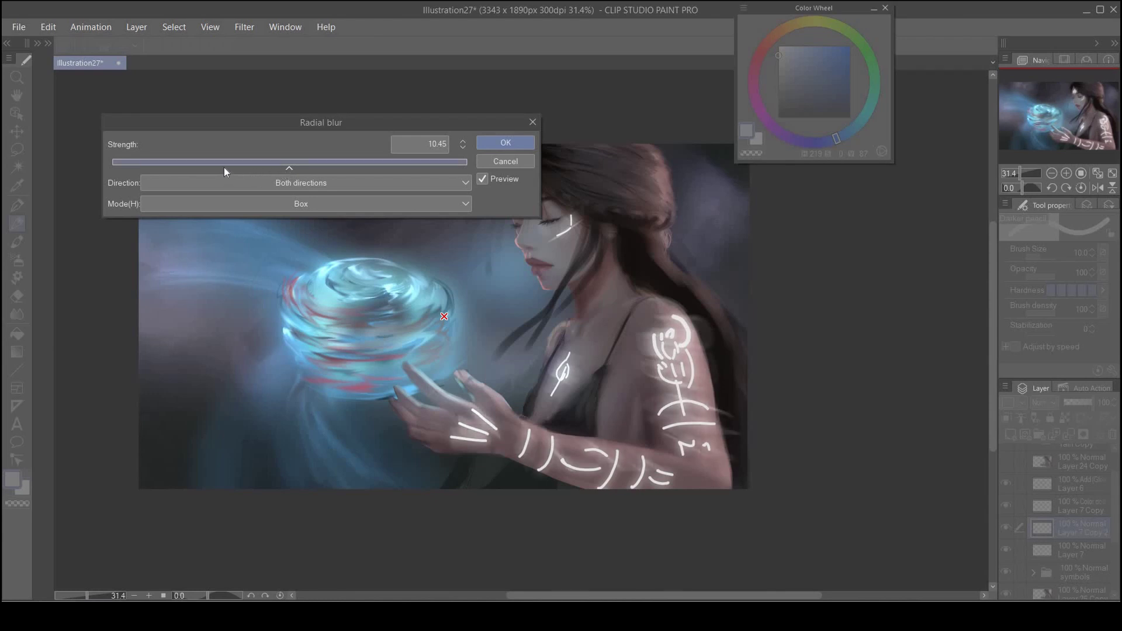
click(193, 172)
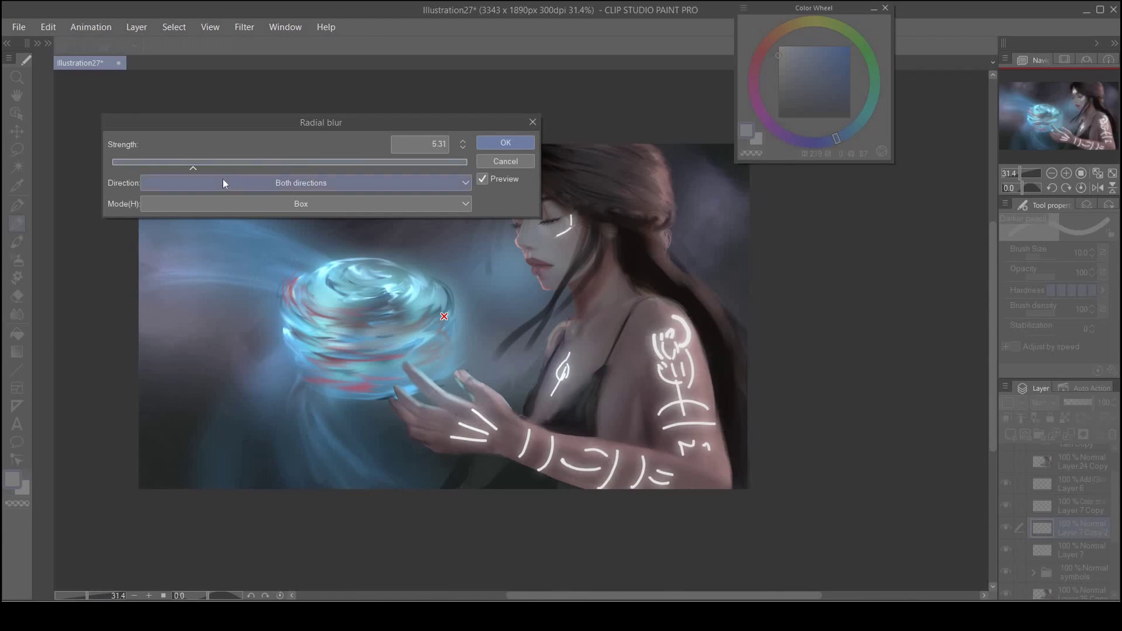
click(157, 163)
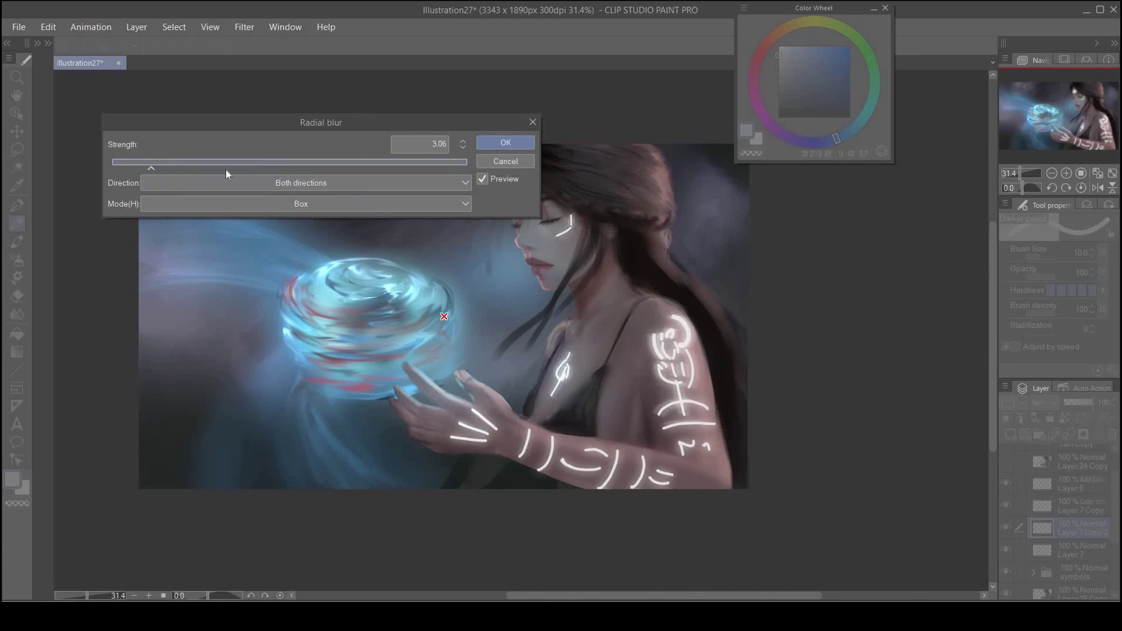
drag(153, 165, 133, 166)
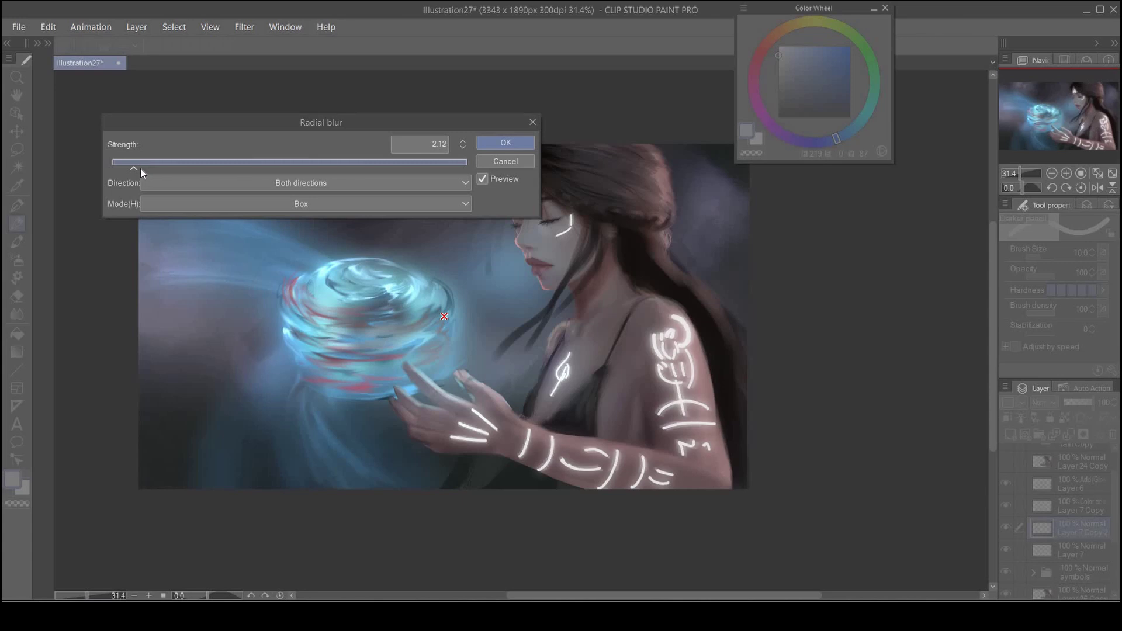
click(506, 143)
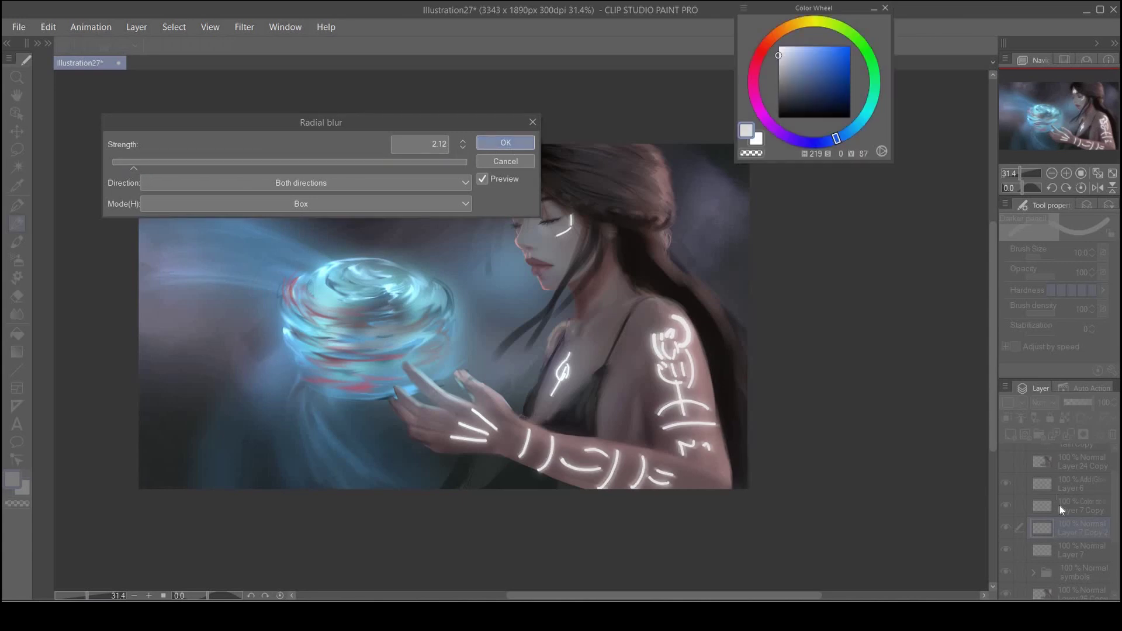
Step: Lower the opacity of Layer 7 Copy to 42% and hide both Layer 7 Copy and Layer 7 Copy 2
click(1059, 503)
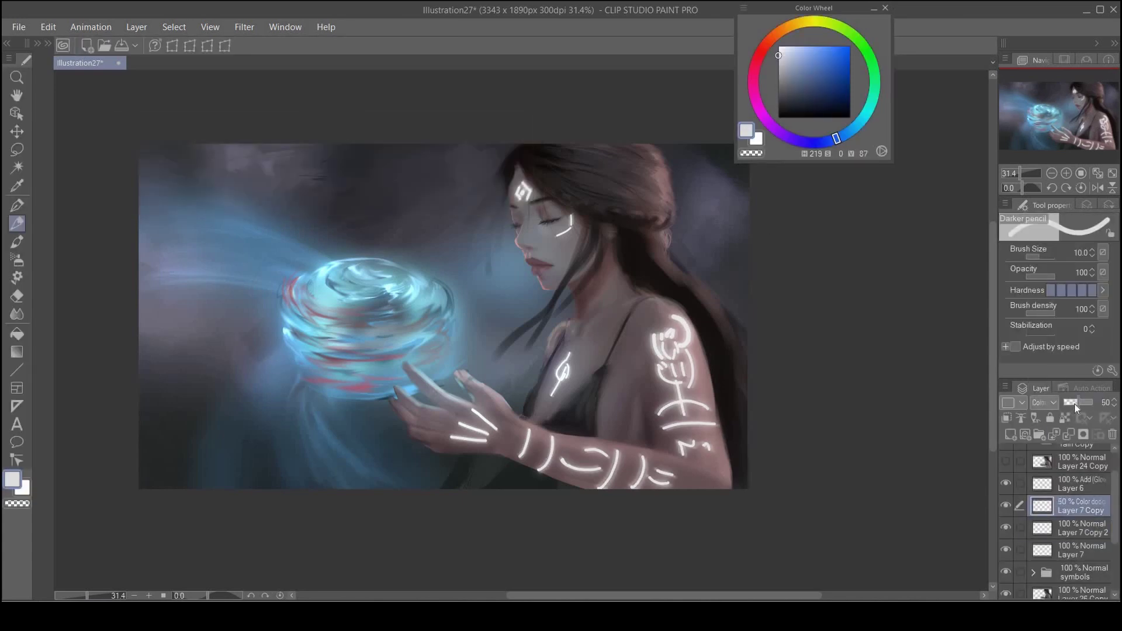
drag(1079, 401, 1076, 402)
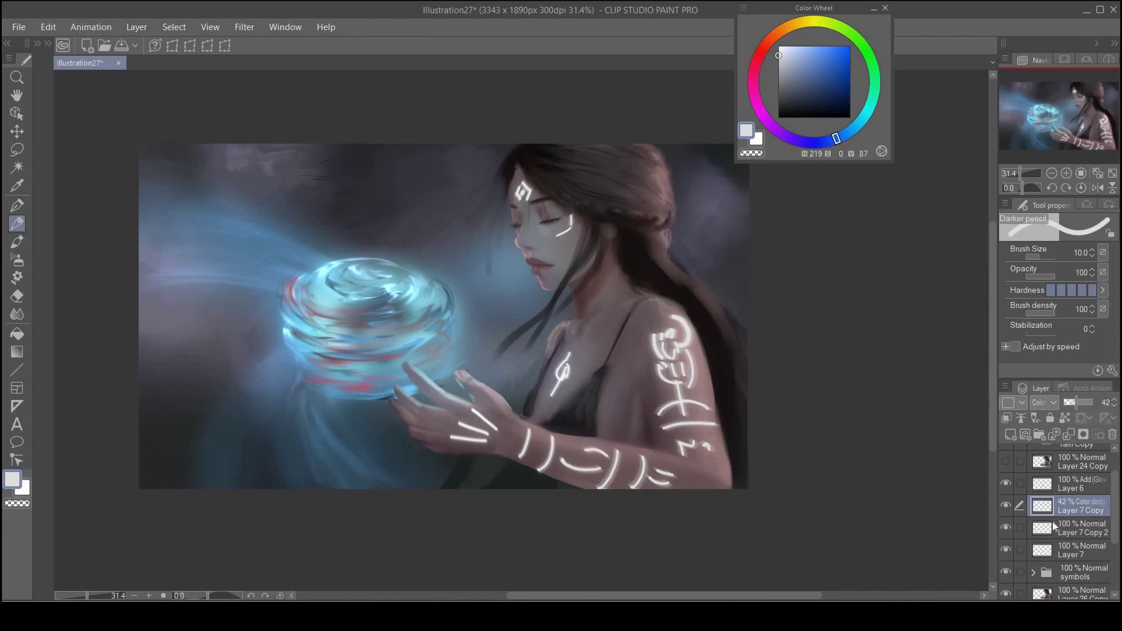
click(1072, 529)
click(1006, 528)
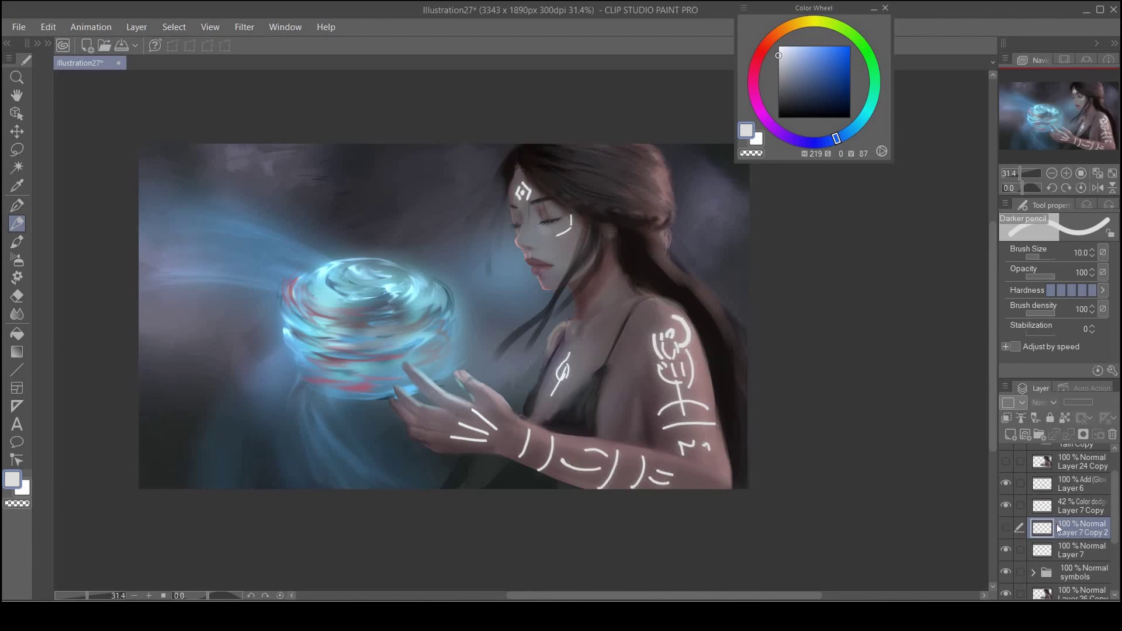
click(1006, 505)
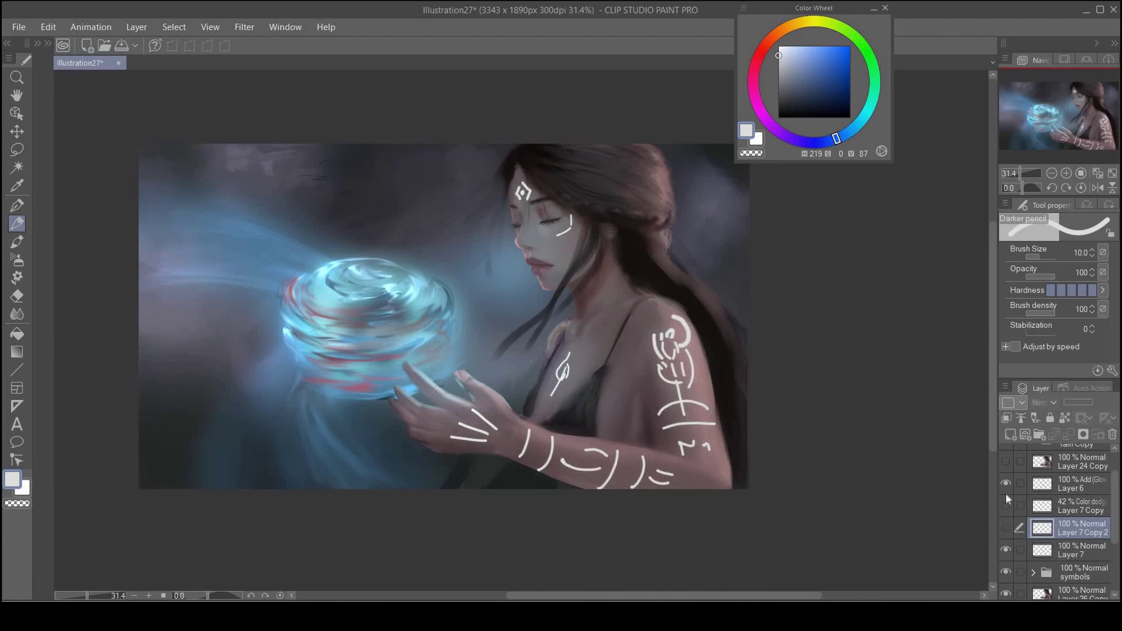
Step: Duplicate Layer 7 once more and apply a Gaussian blur with a strength of 101.49 to the new copy
click(1073, 551)
key(ctrl+c)
key(ctrl+v)
click(244, 30)
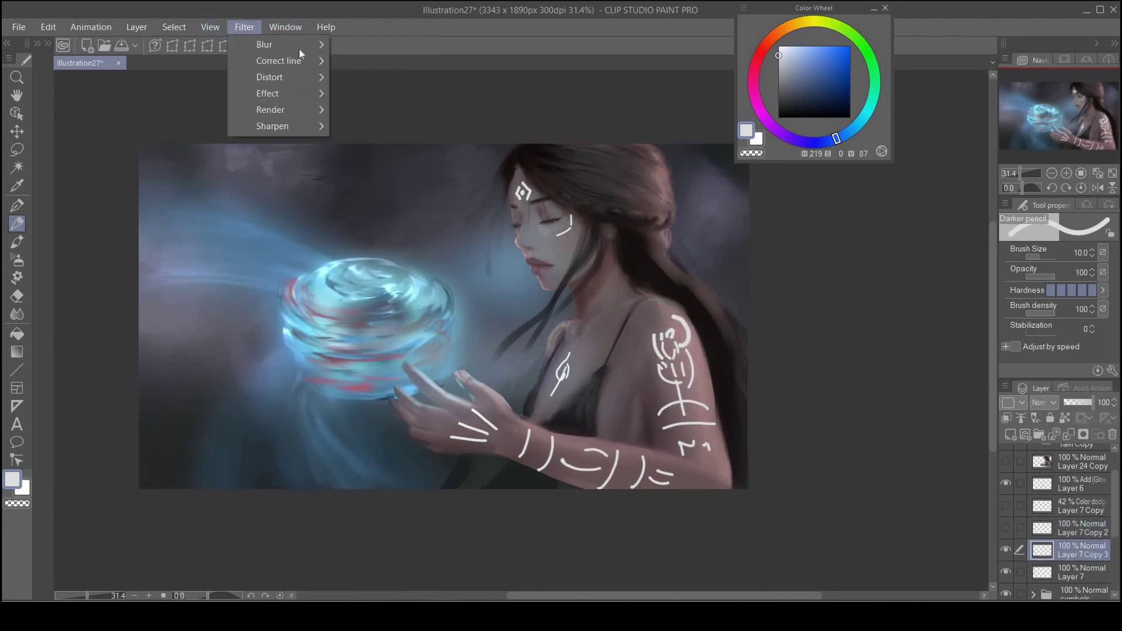
mouse_move(299, 48)
click(385, 81)
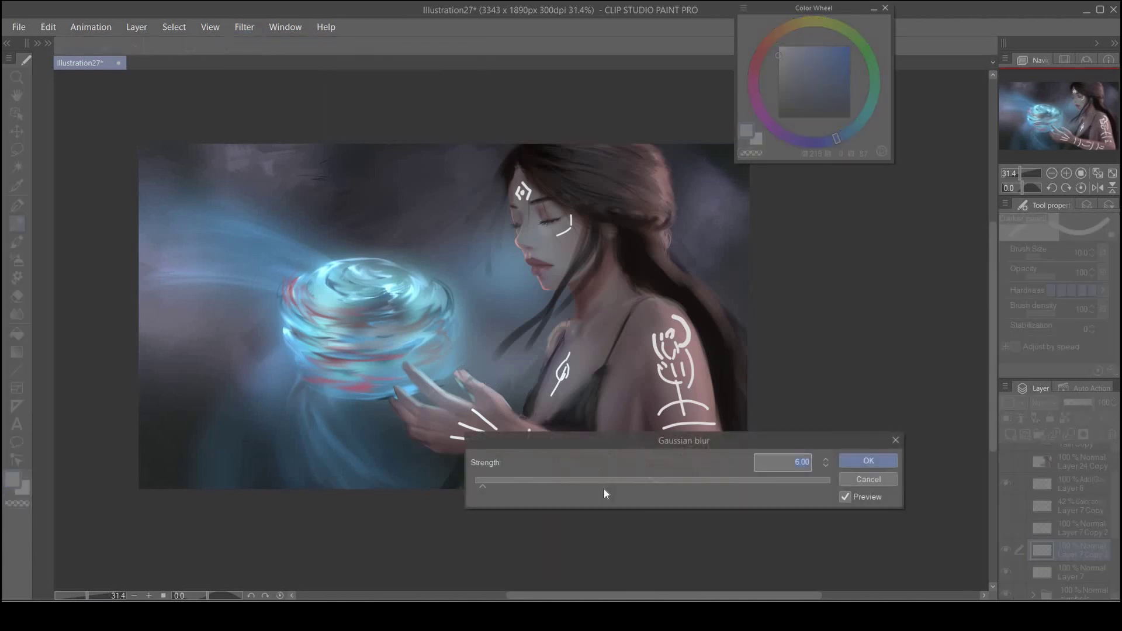
drag(615, 484, 662, 479)
click(846, 462)
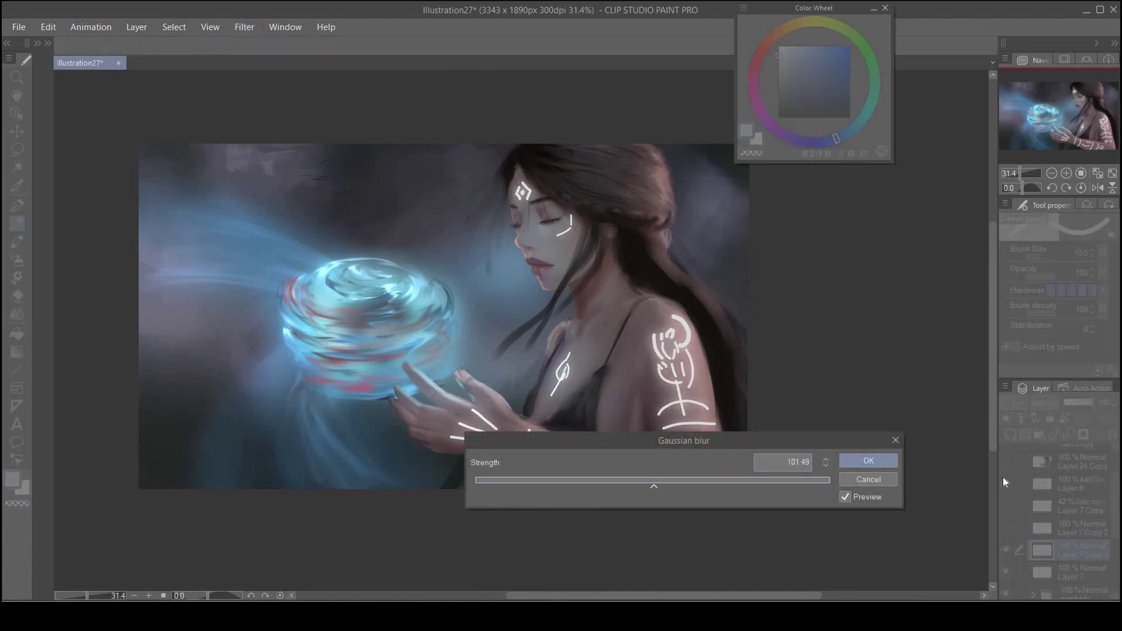
Step: Thin the symbol lines on the original Layer 7 with Adjust line width set to Narrow, and compare the image with and without the layer
click(1068, 571)
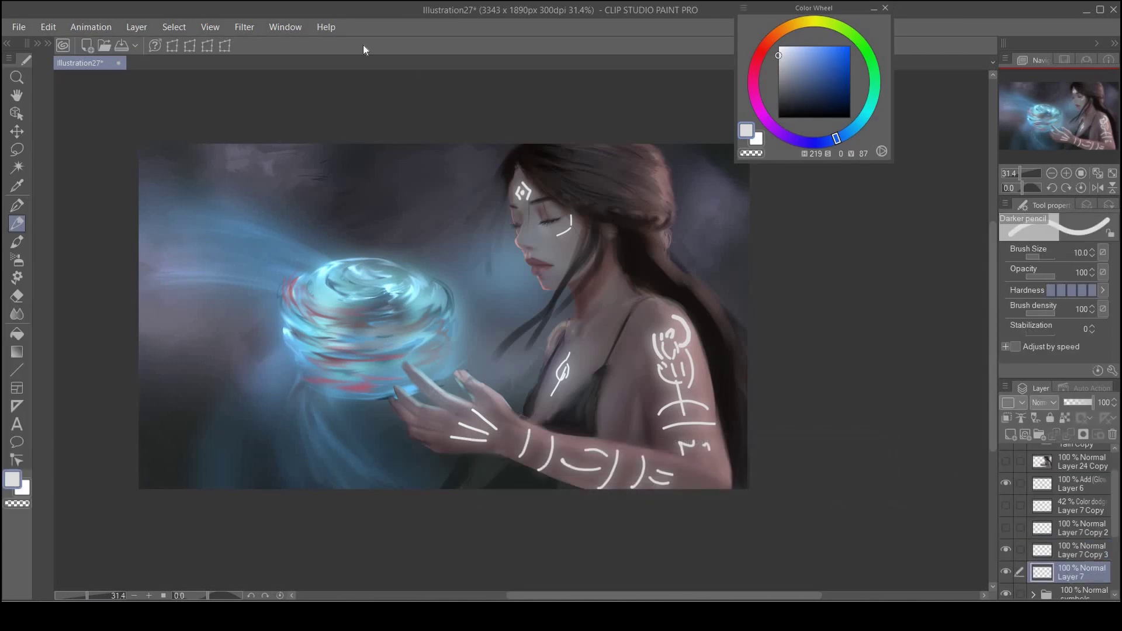
click(245, 27)
mouse_move(292, 61)
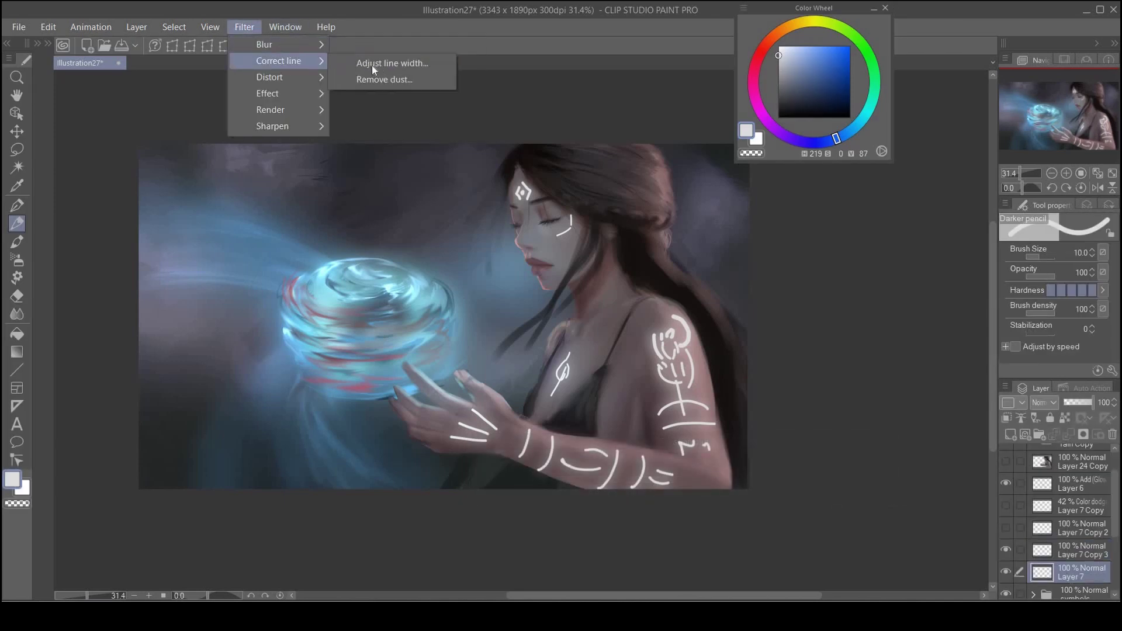
click(374, 63)
drag(758, 258, 696, 261)
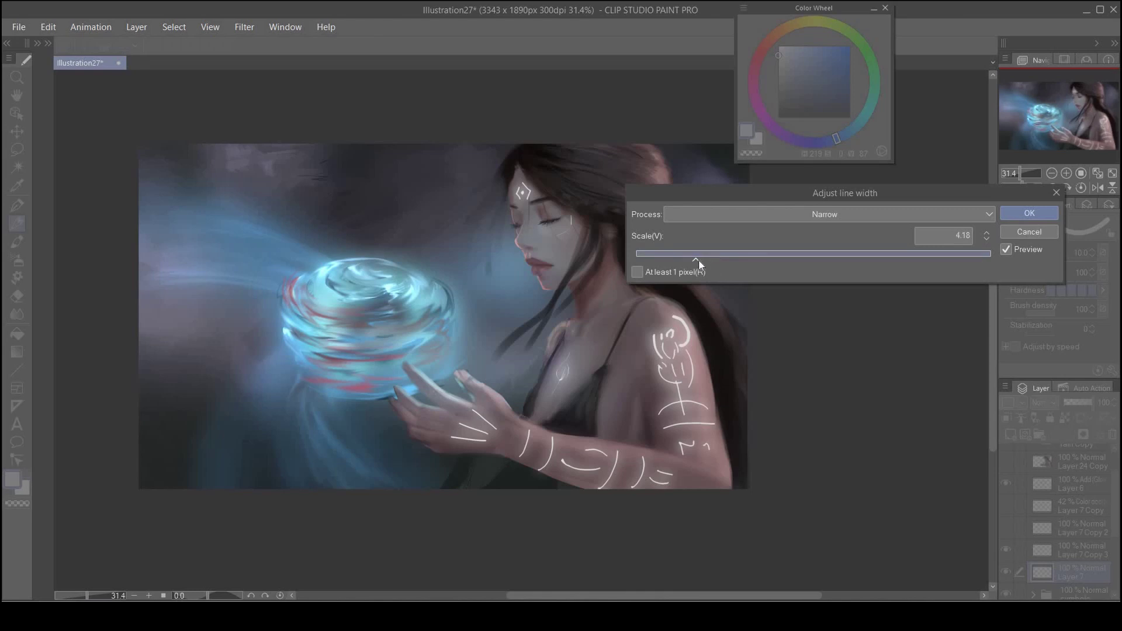
click(1014, 218)
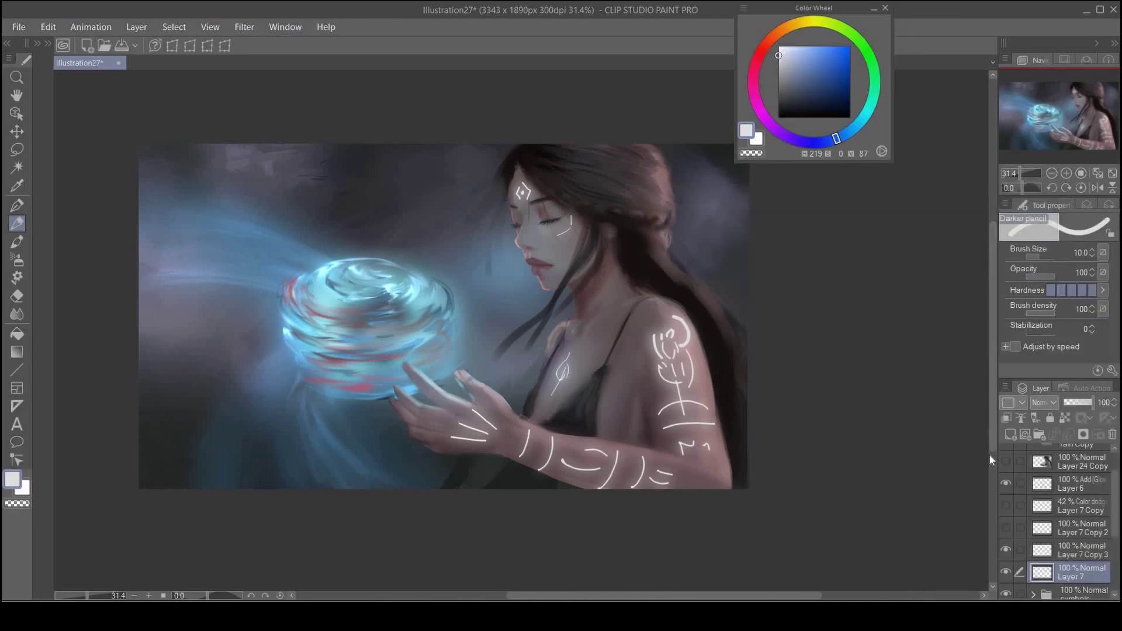
click(1006, 573)
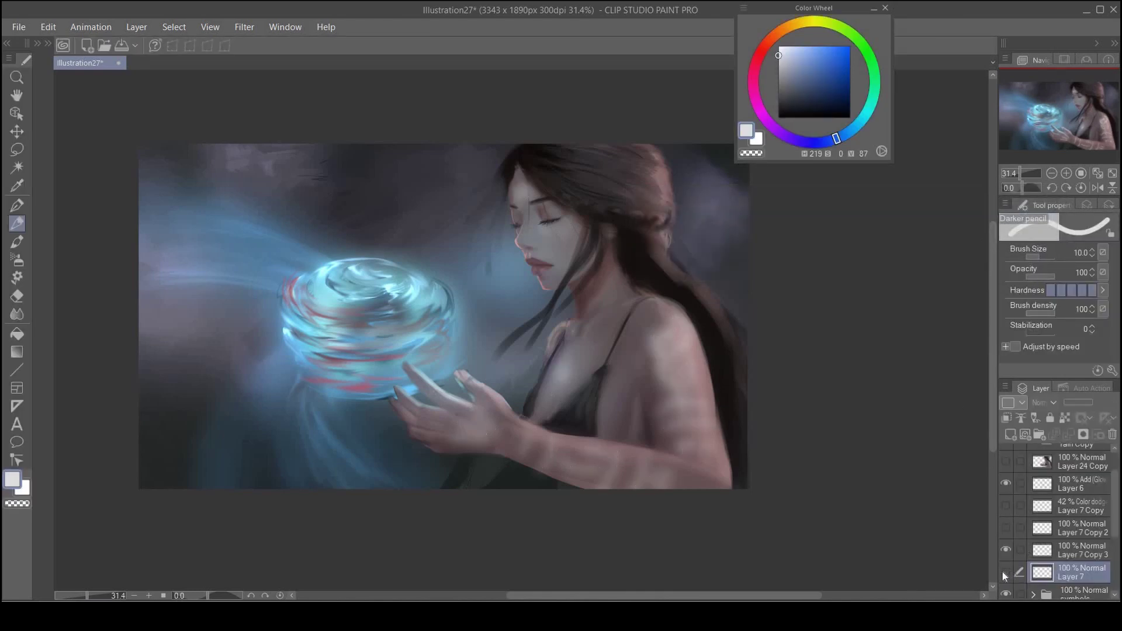
click(1005, 573)
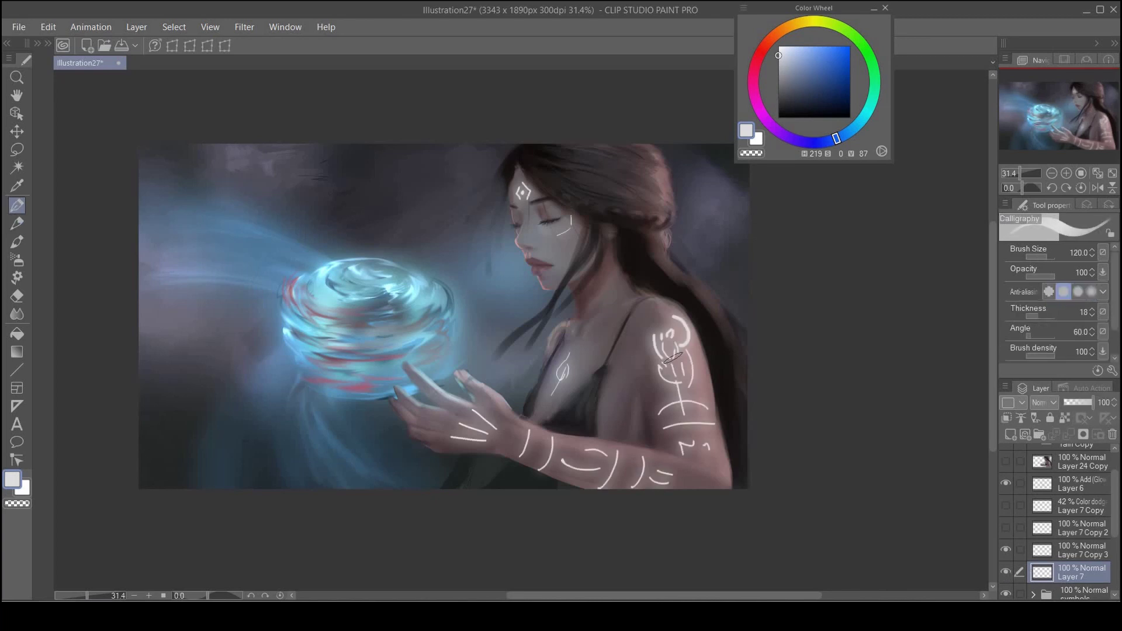
Step: Thicken parts of the shoulder and upper-arm symbols unevenly with the Darker pencil at brush size 15
key(bracketright)
key(bracketright)
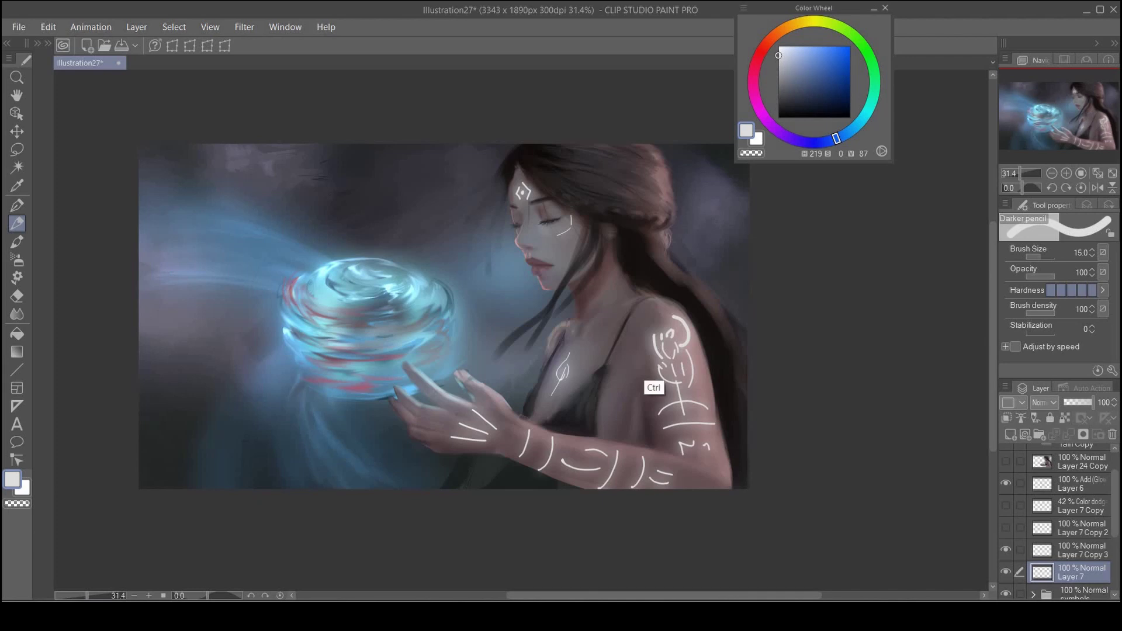
ctrl+click(654, 357)
drag(652, 326, 652, 341)
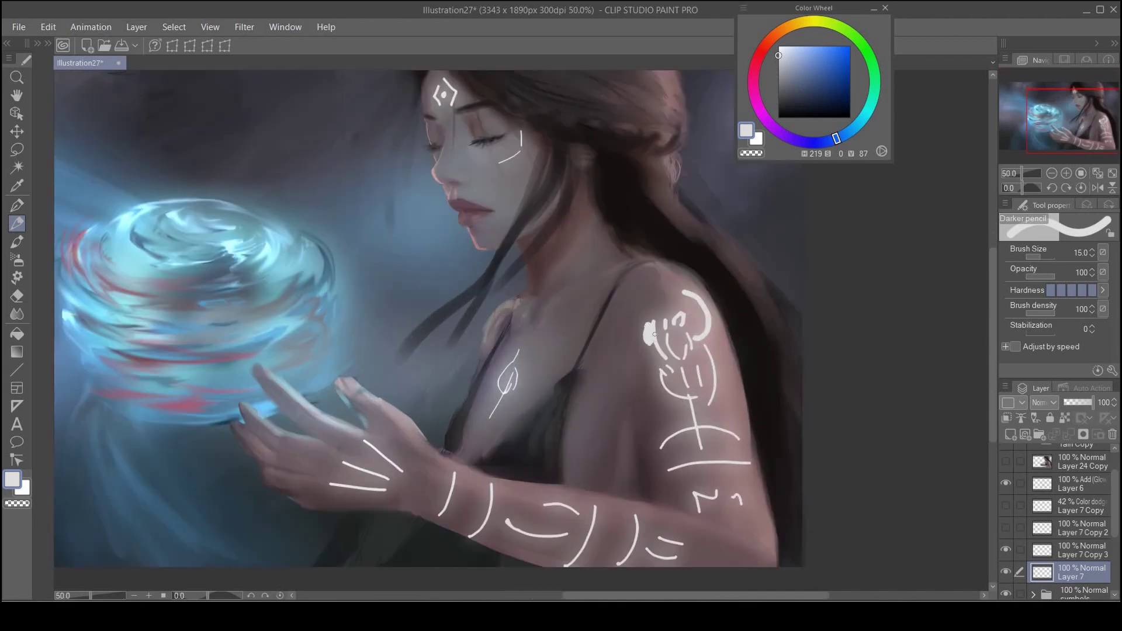
drag(706, 331, 698, 317)
mouse_move(663, 388)
mouse_down()
mouse_move(695, 425)
mouse_move(674, 433)
mouse_up()
mouse_move(729, 372)
mouse_down()
mouse_move(752, 298)
mouse_move(718, 393)
mouse_move(742, 387)
mouse_move(716, 387)
mouse_up()
drag(718, 360, 758, 368)
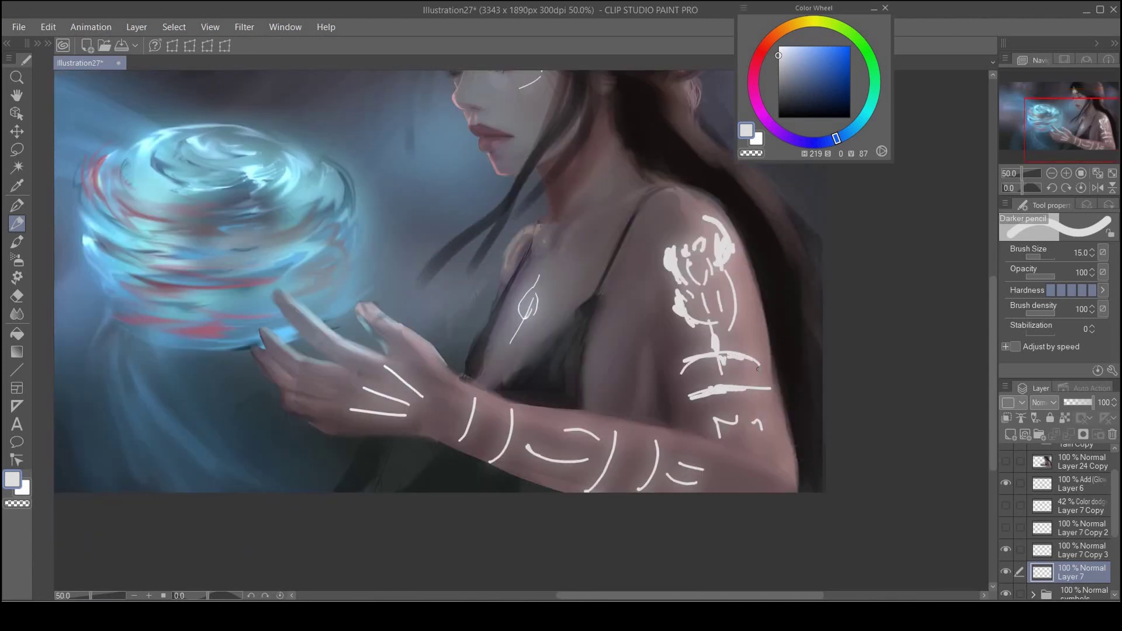
Step: Vary the thickness of the symbols around the elbow, forearm and cheek, and add a short stroke below the woman's eye
drag(718, 426, 719, 427)
drag(537, 453, 547, 458)
drag(613, 432, 602, 476)
mouse_move(518, 431)
mouse_down()
mouse_move(507, 460)
mouse_move(489, 468)
mouse_up()
ctrl+drag(602, 368, 555, 368)
mouse_move(570, 216)
ctrl+mouse_down()
mouse_move(578, 214)
mouse_move(555, 236)
mouse_move(510, 234)
ctrl+mouse_up()
key(ctrl+minus)
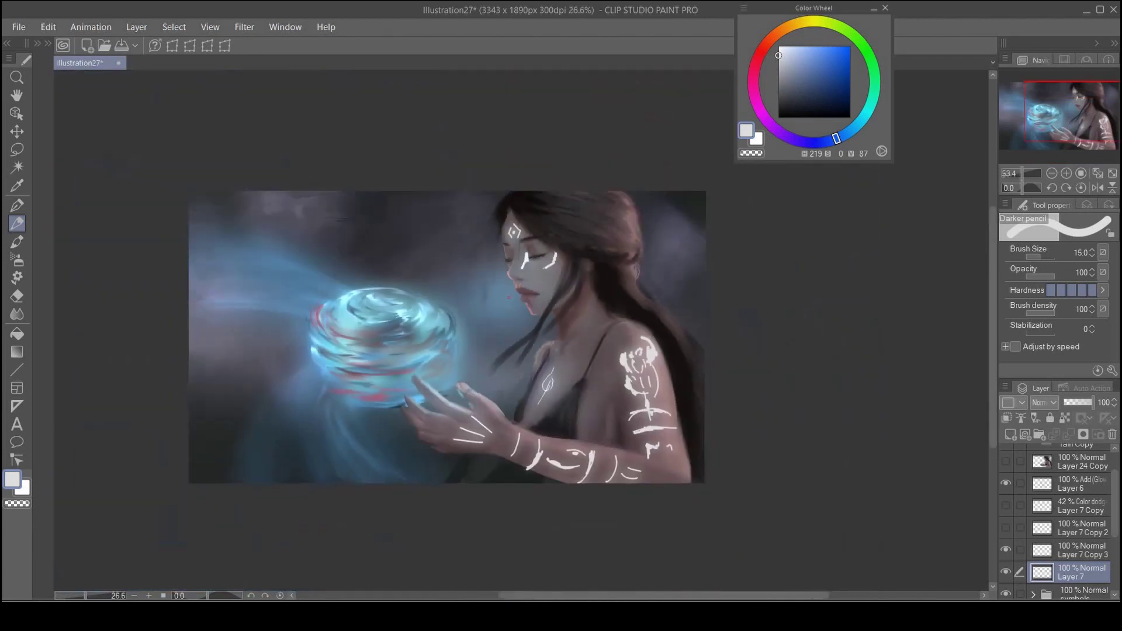
Step: Narrow the retouched symbol lines on Layer 7 with Adjust line width at a scale of 6.74
click(251, 27)
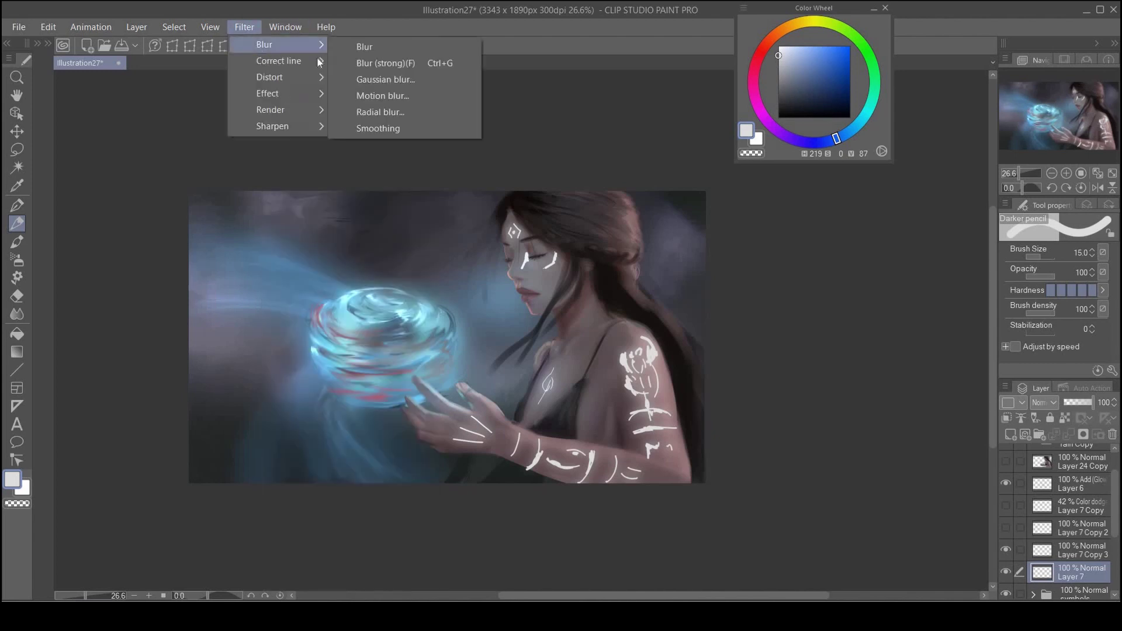
click(375, 64)
drag(699, 257, 724, 258)
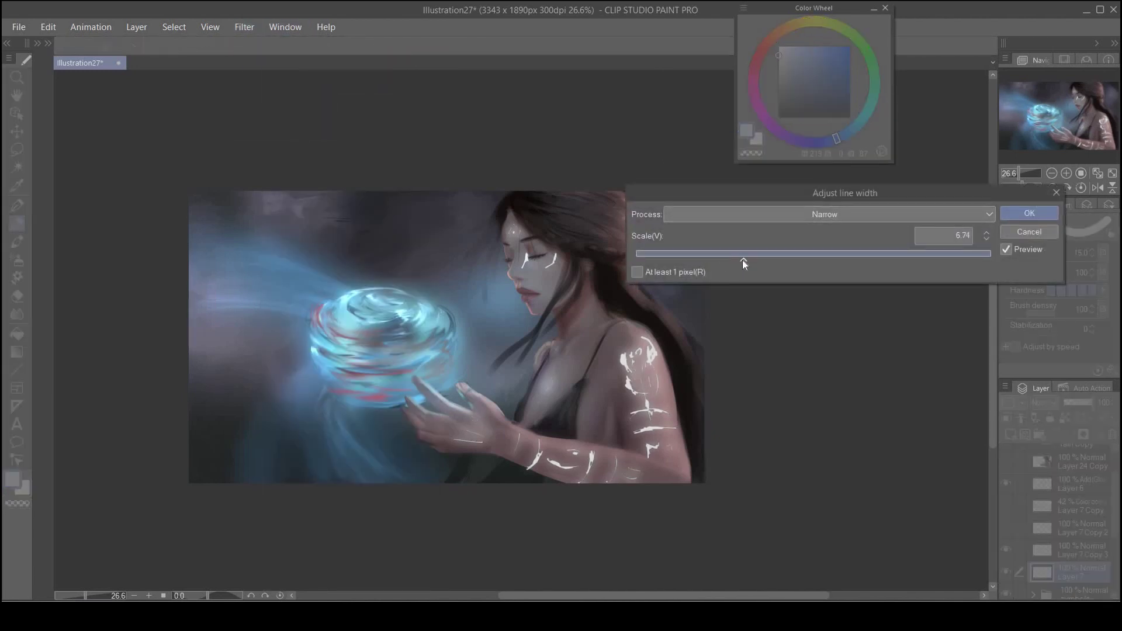
click(1029, 213)
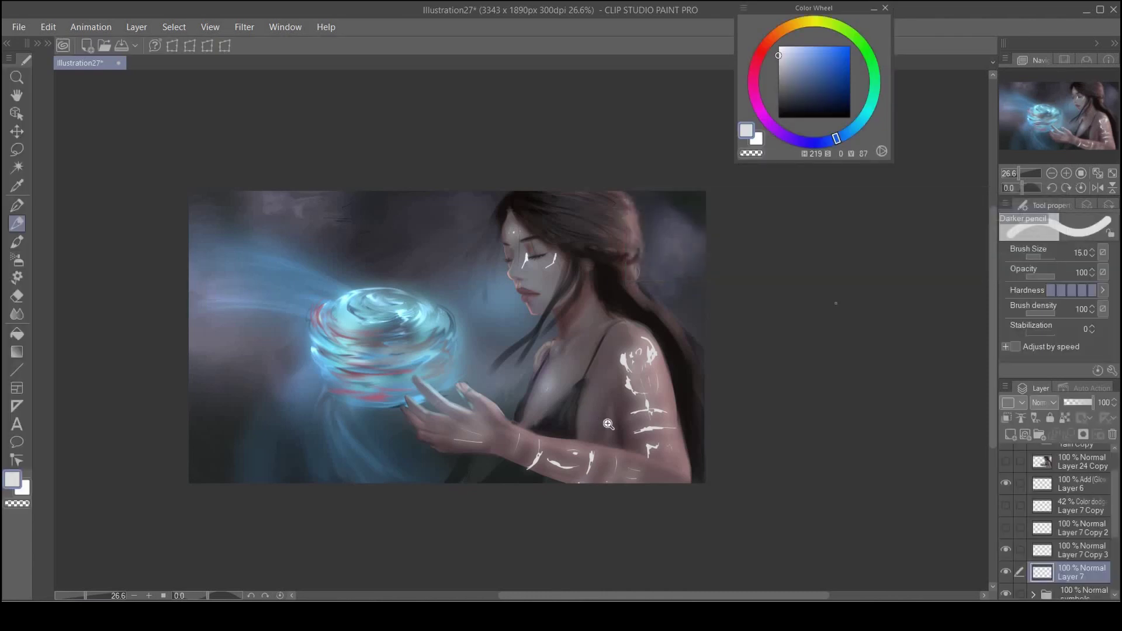
scroll(601, 415, up, 1)
scroll(602, 415, up, 1)
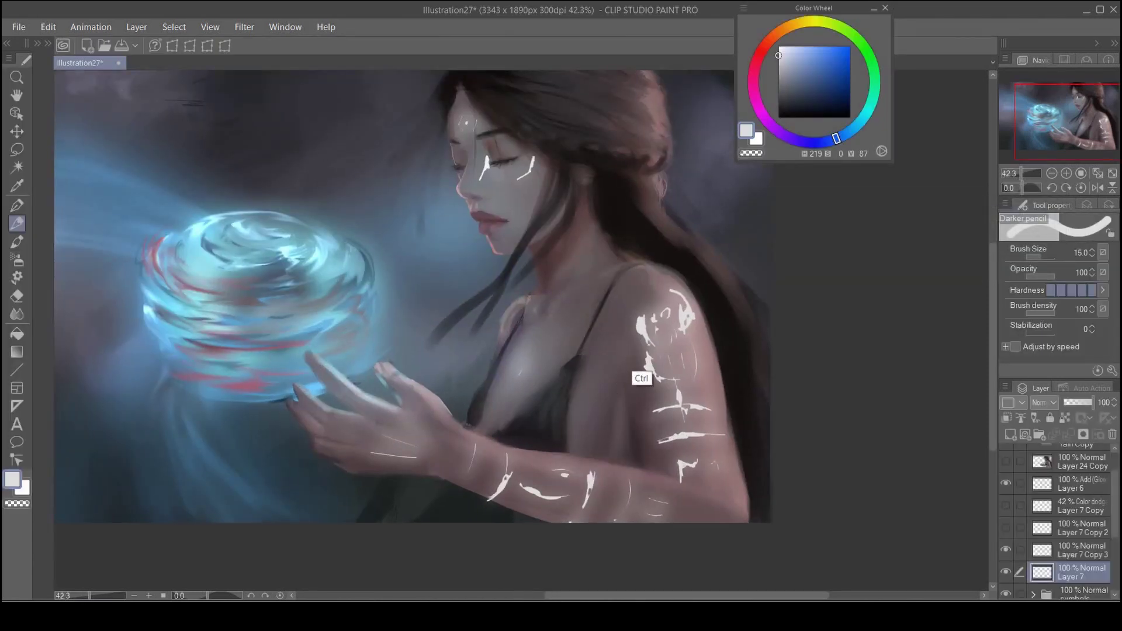
scroll(620, 353, down, 2)
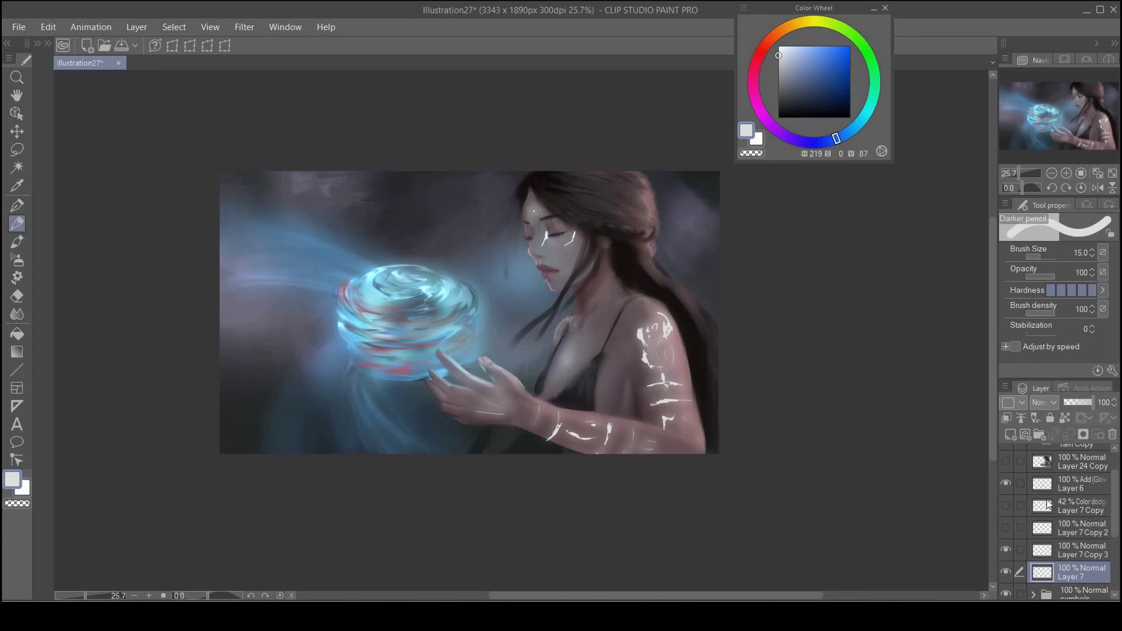
Step: Move Layer 7 and Layer 7 Copy 3 into the symbols folder and check the folder's contents
scroll(1081, 529, down, 2)
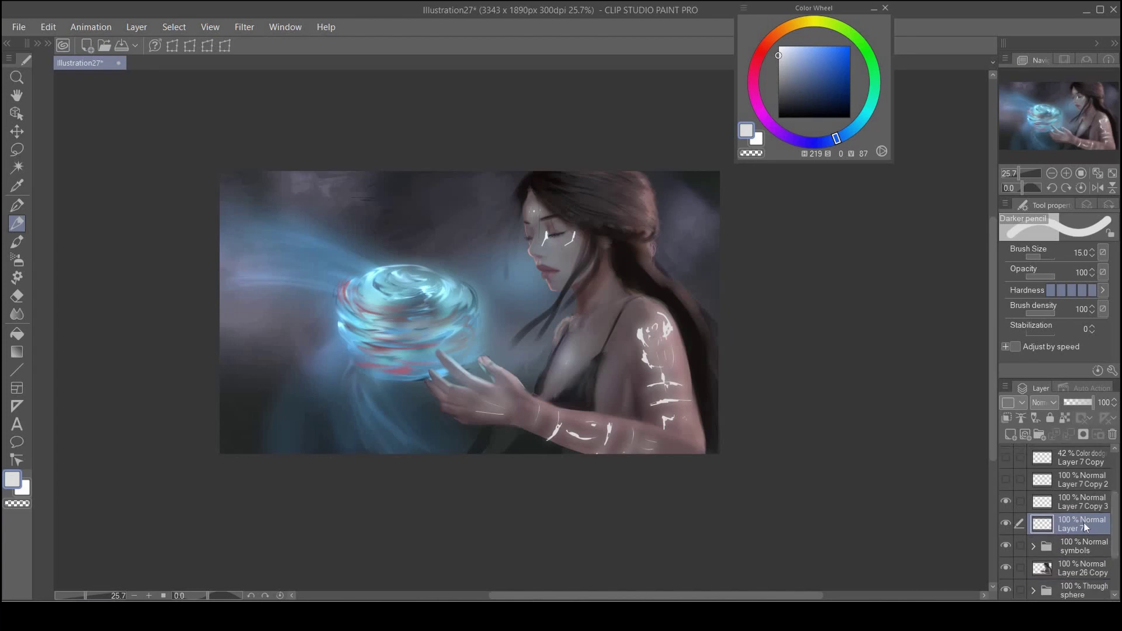
ctrl+click(1081, 506)
drag(1085, 510, 1078, 545)
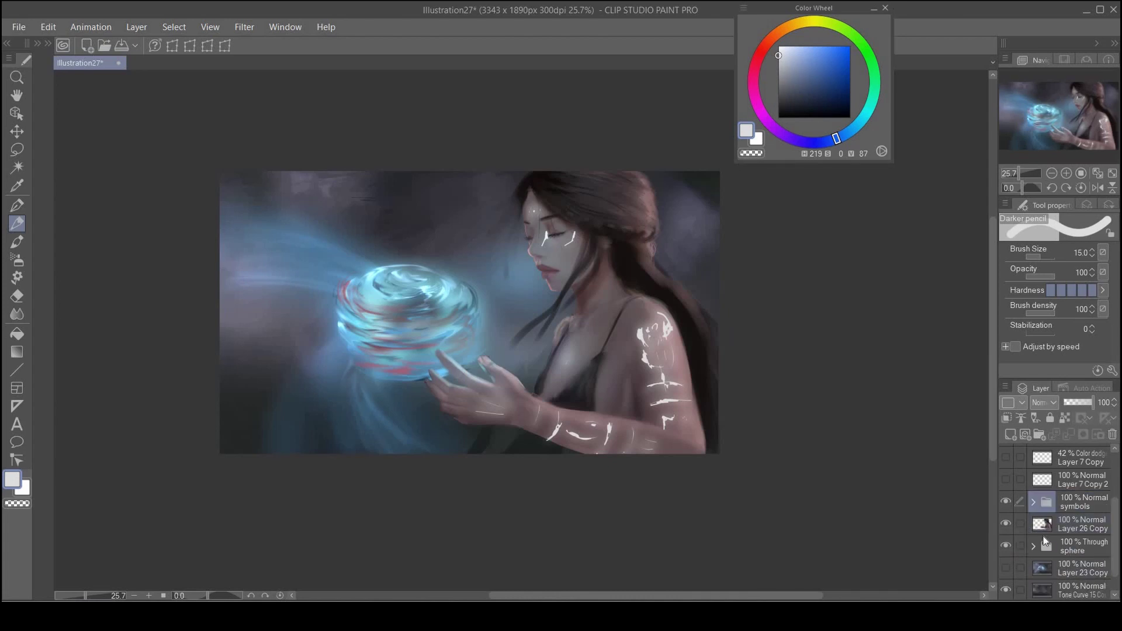
click(1034, 502)
click(1006, 524)
click(1008, 546)
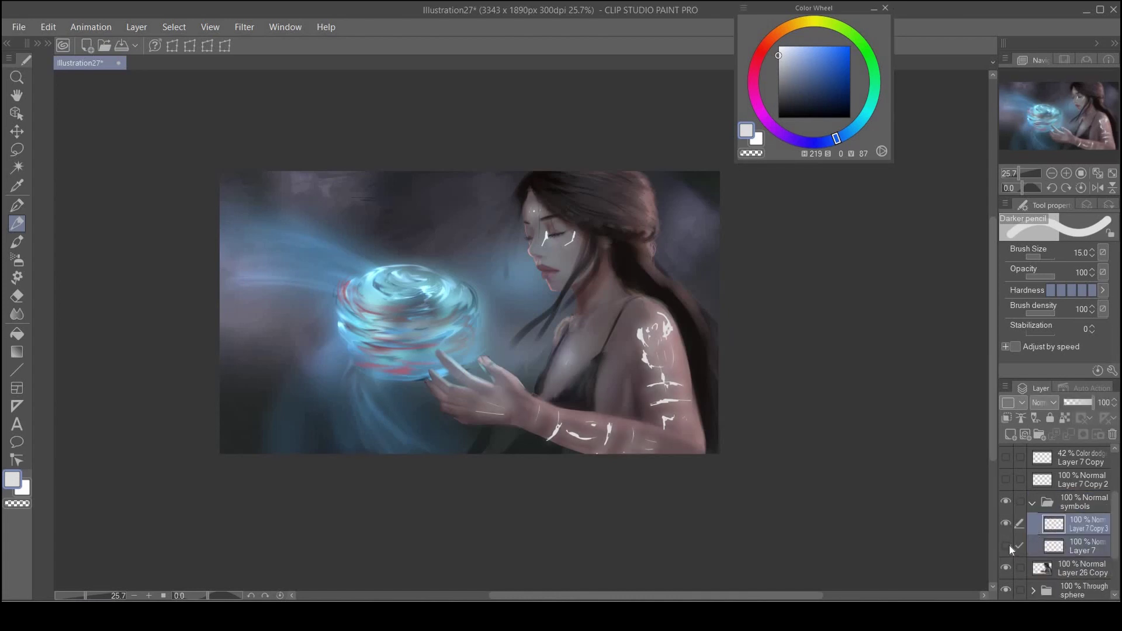
click(1032, 504)
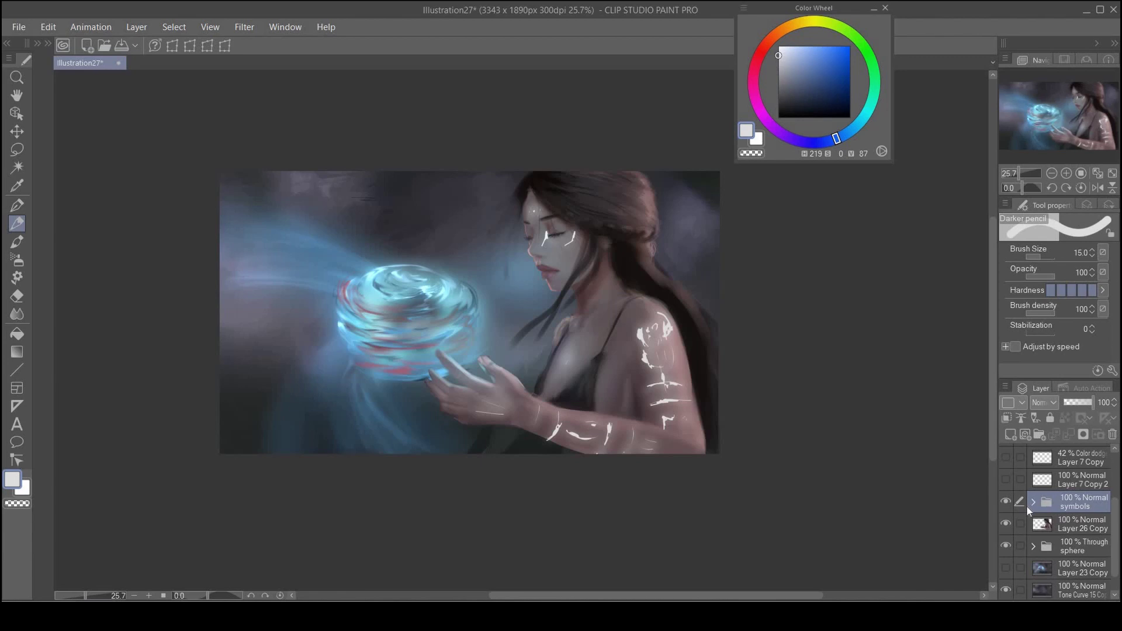
Step: Toggle the visibility of the symbols folder and the woman's layer, Layer 26 Copy, to review the painting's parts
click(1007, 502)
click(1006, 523)
click(1006, 523)
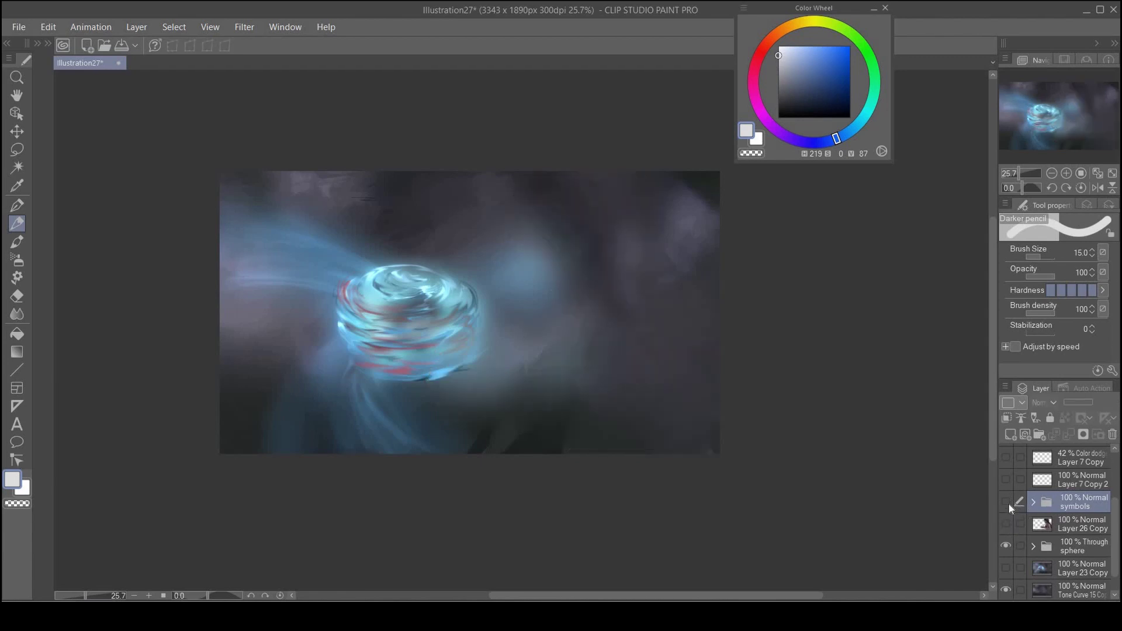
click(1008, 502)
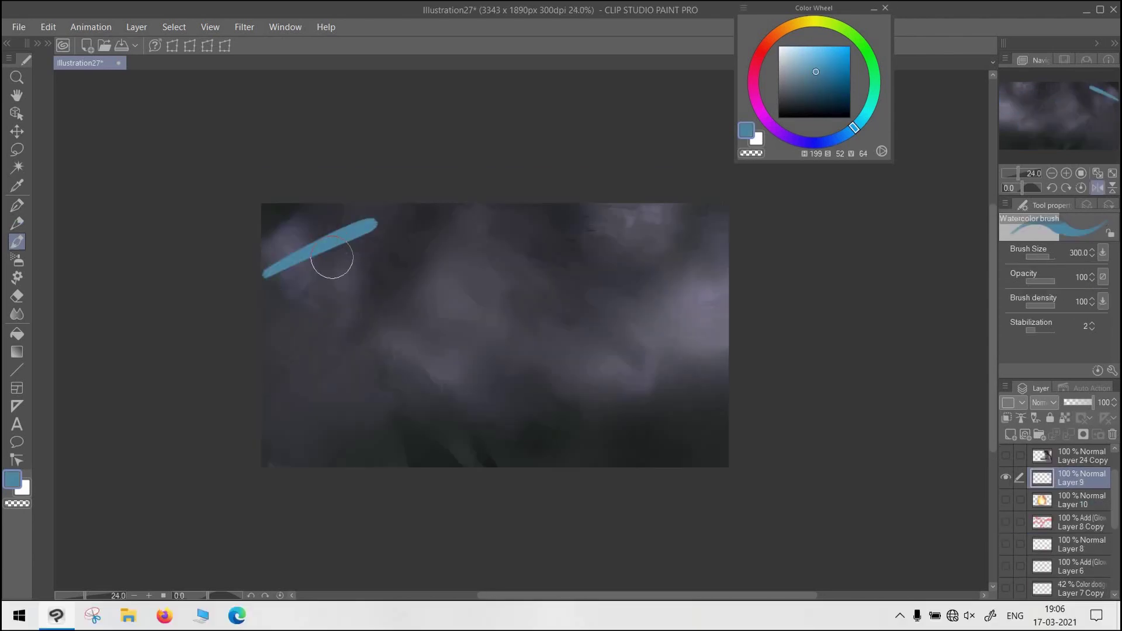
Step: Handwrite "Thank you" with a smiley face in blue on Layer 9 using the Watercolor brush
mouse_move(333, 255)
mouse_down()
mouse_move(335, 339)
mouse_move(366, 276)
mouse_move(424, 304)
mouse_move(459, 289)
mouse_up()
drag(481, 235, 564, 258)
mouse_move(386, 350)
mouse_down()
mouse_move(394, 365)
mouse_move(377, 403)
mouse_up()
mouse_move(462, 356)
mouse_down()
mouse_move(546, 343)
mouse_move(646, 371)
mouse_move(725, 313)
mouse_up()
click(606, 298)
click(653, 283)
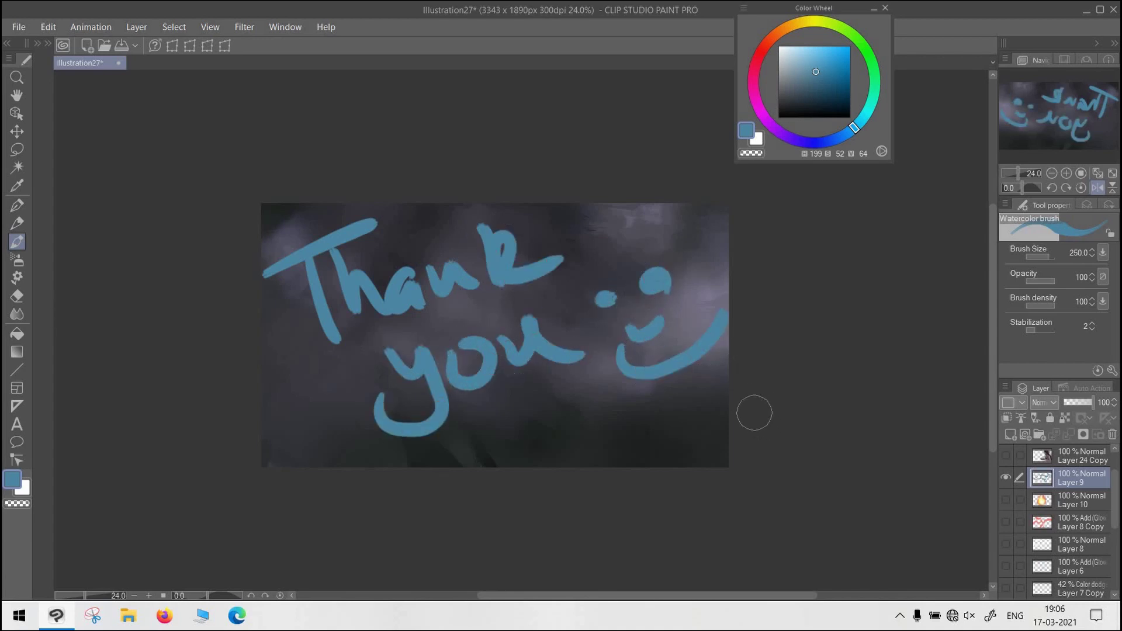
drag(636, 317, 644, 332)
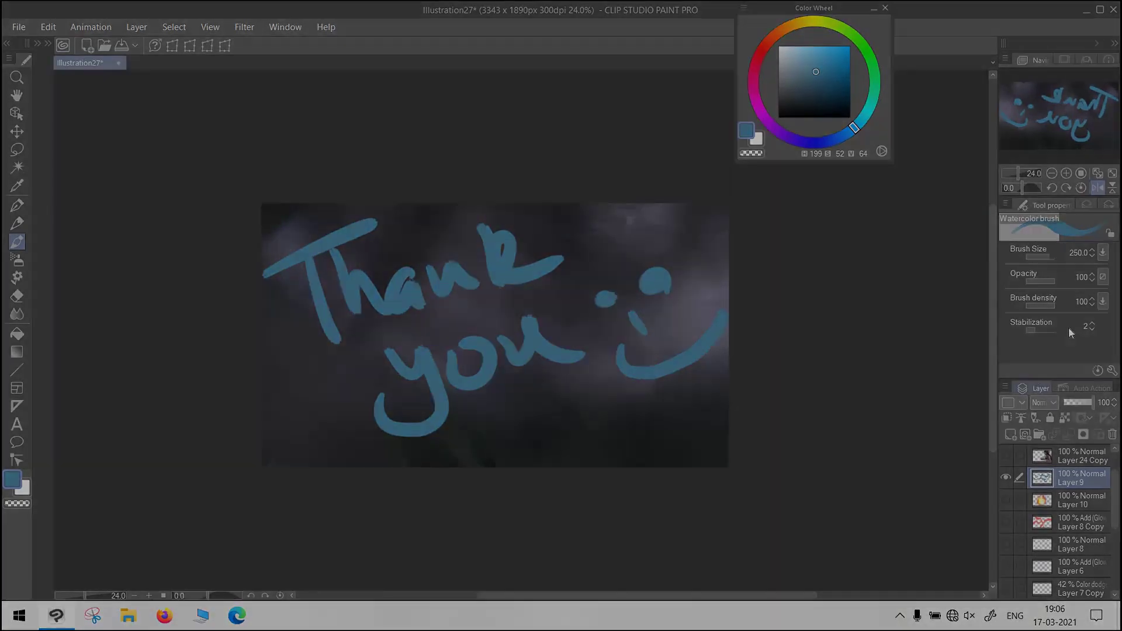